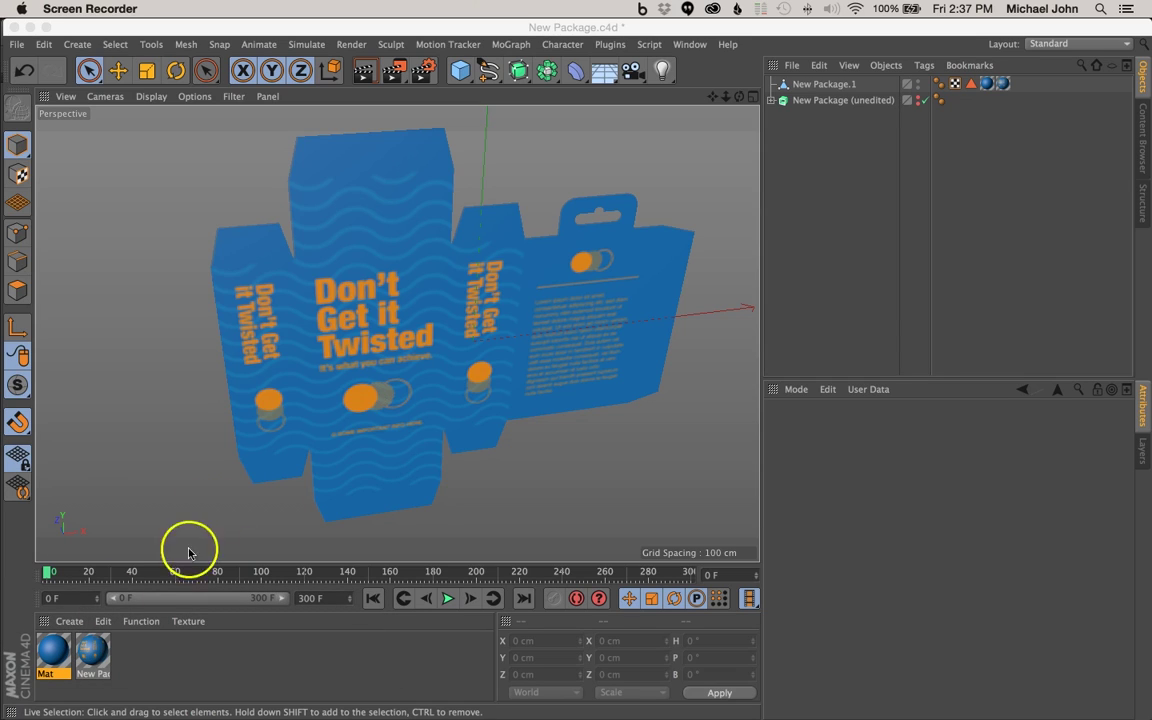
Split the left side panel polygon of New Package.1 into a separate object and delete the original polygon from New Package.1.
left_click(165, 250)
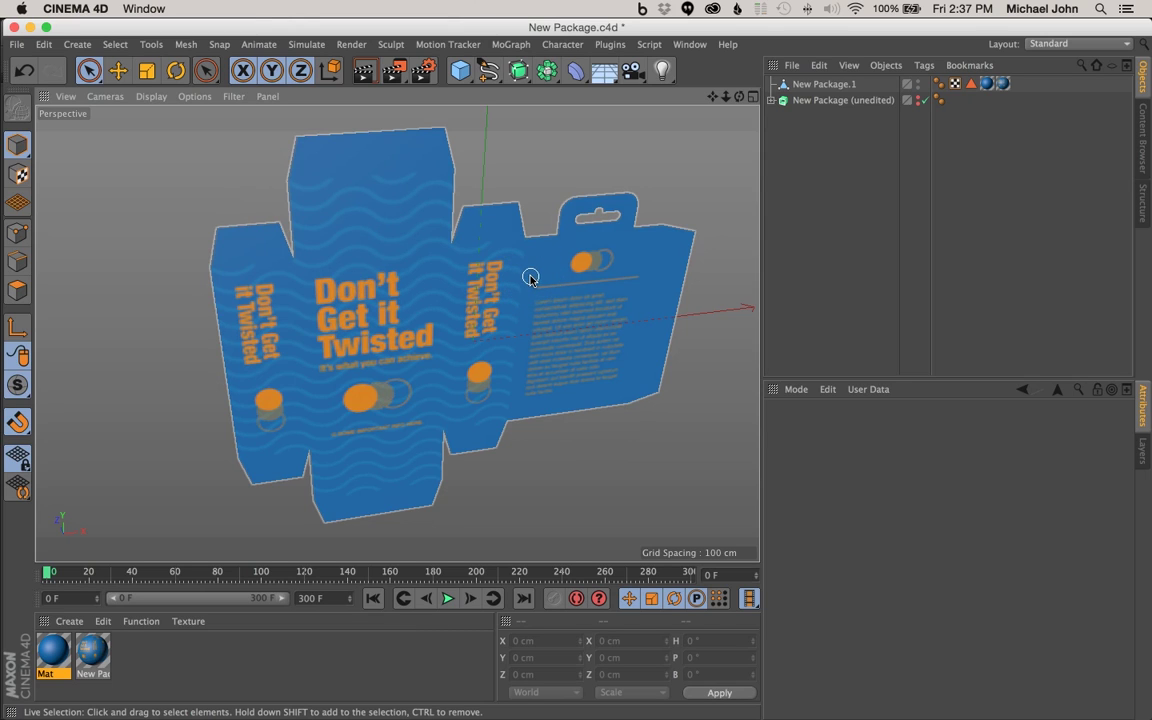
left_click(408, 229)
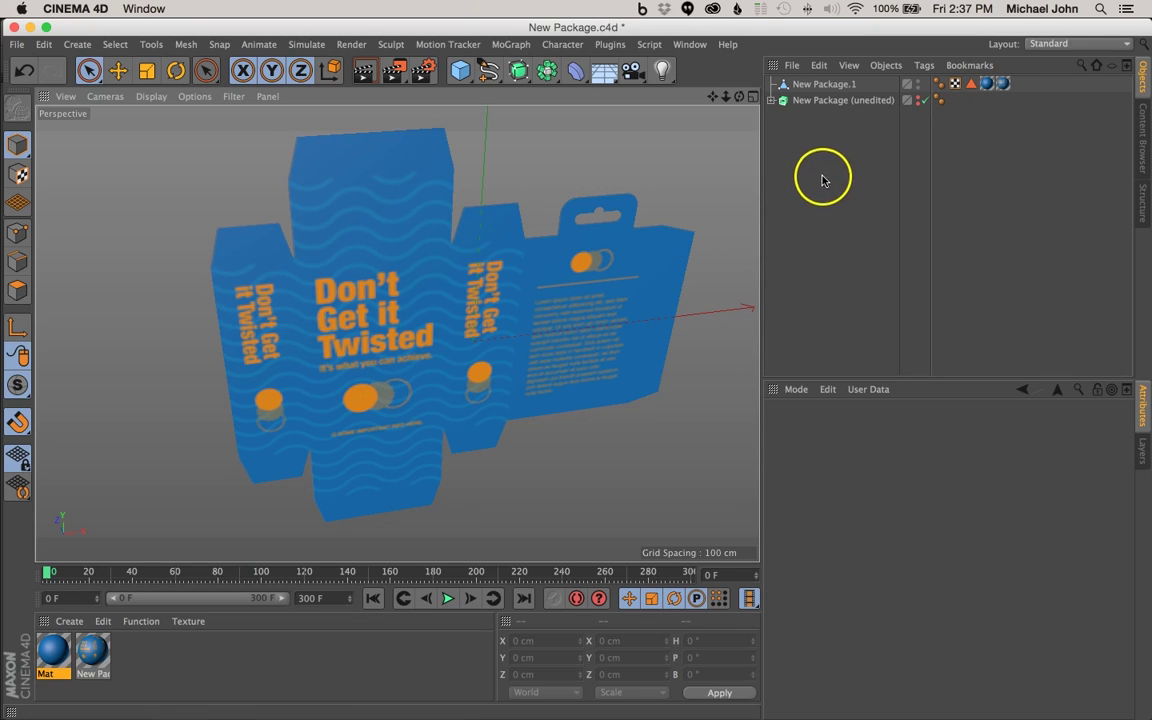
left_click(821, 85)
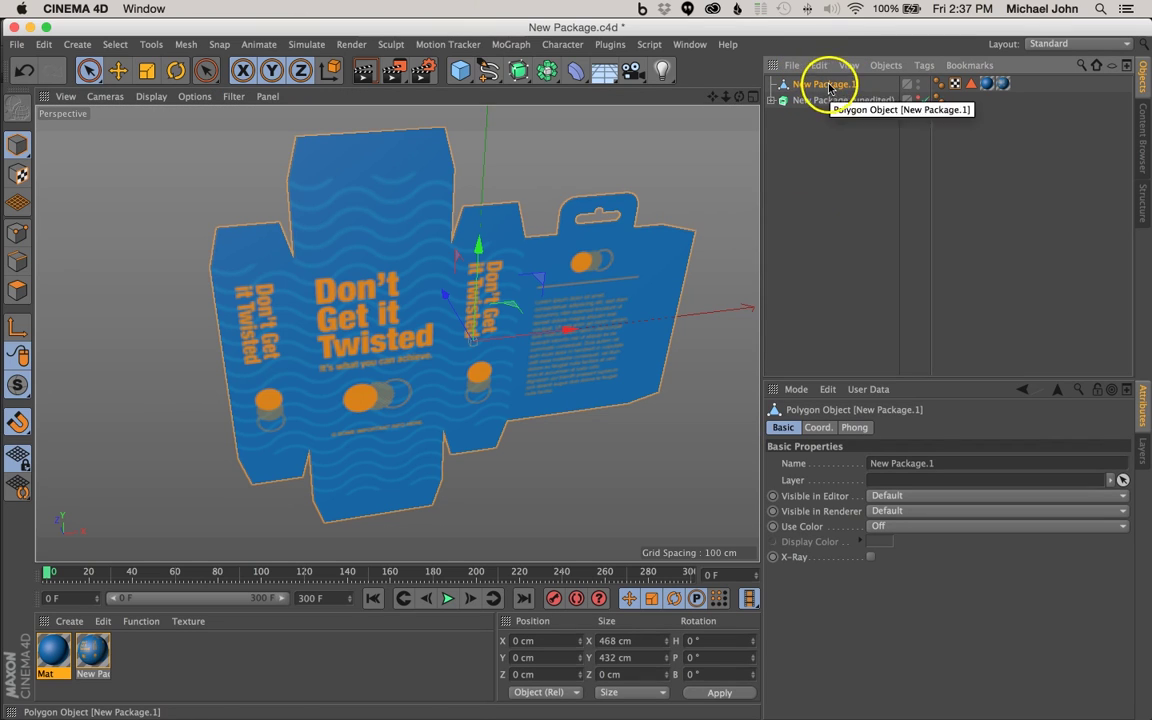
left_click(17, 290)
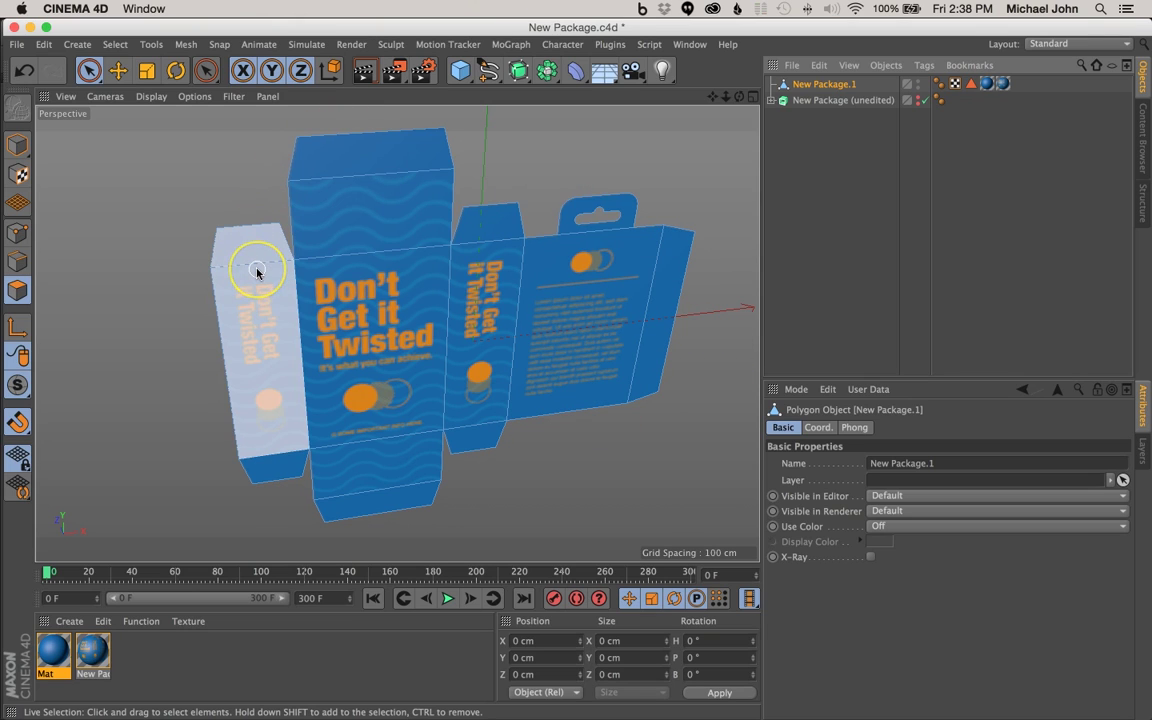
left_click(255, 305)
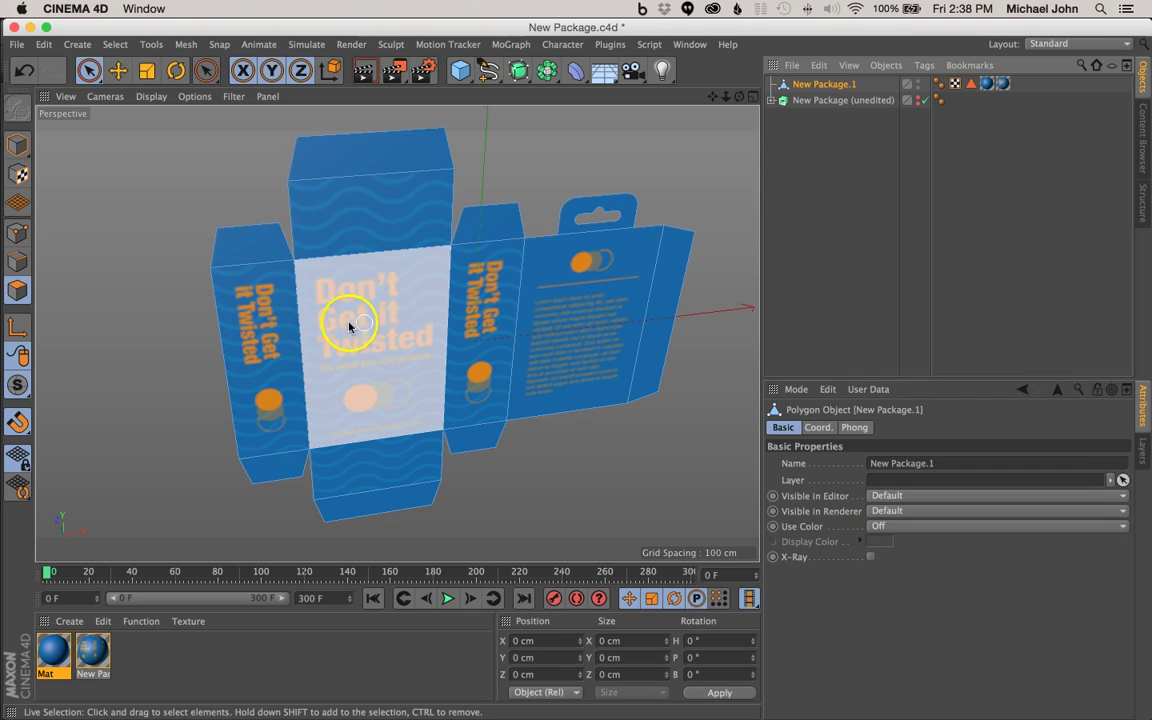
left_click(250, 322)
left_click_drag(352, 320, 322, 317, "alt")
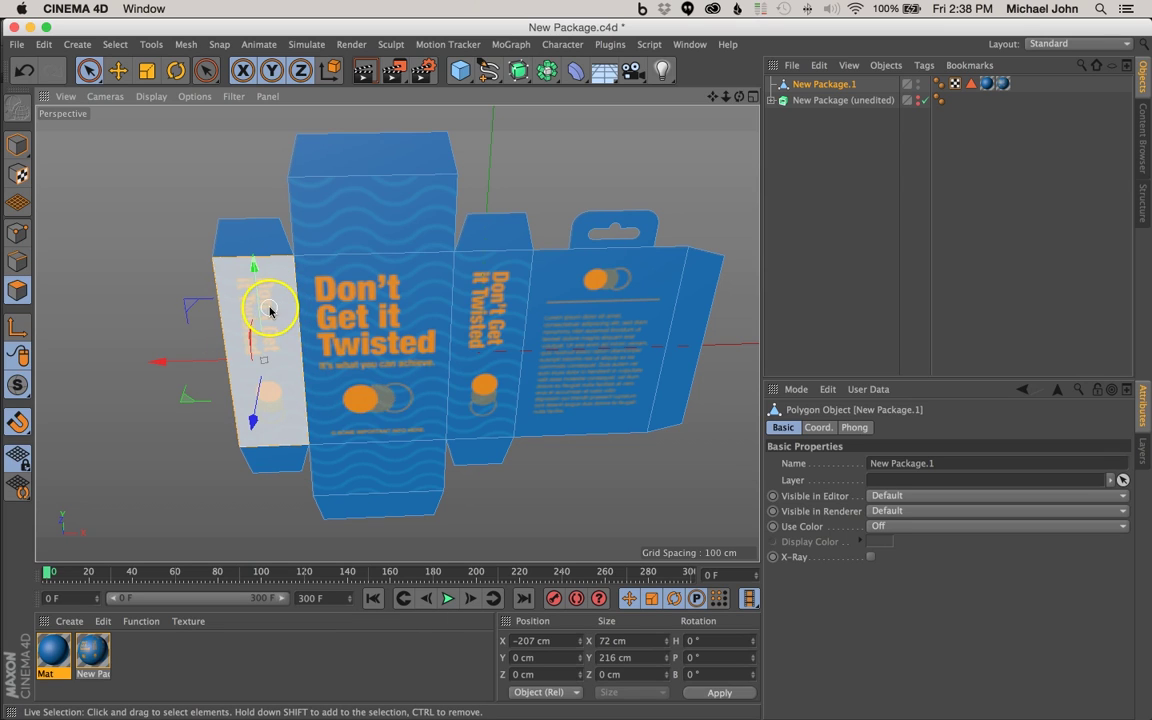
right_click(270, 311)
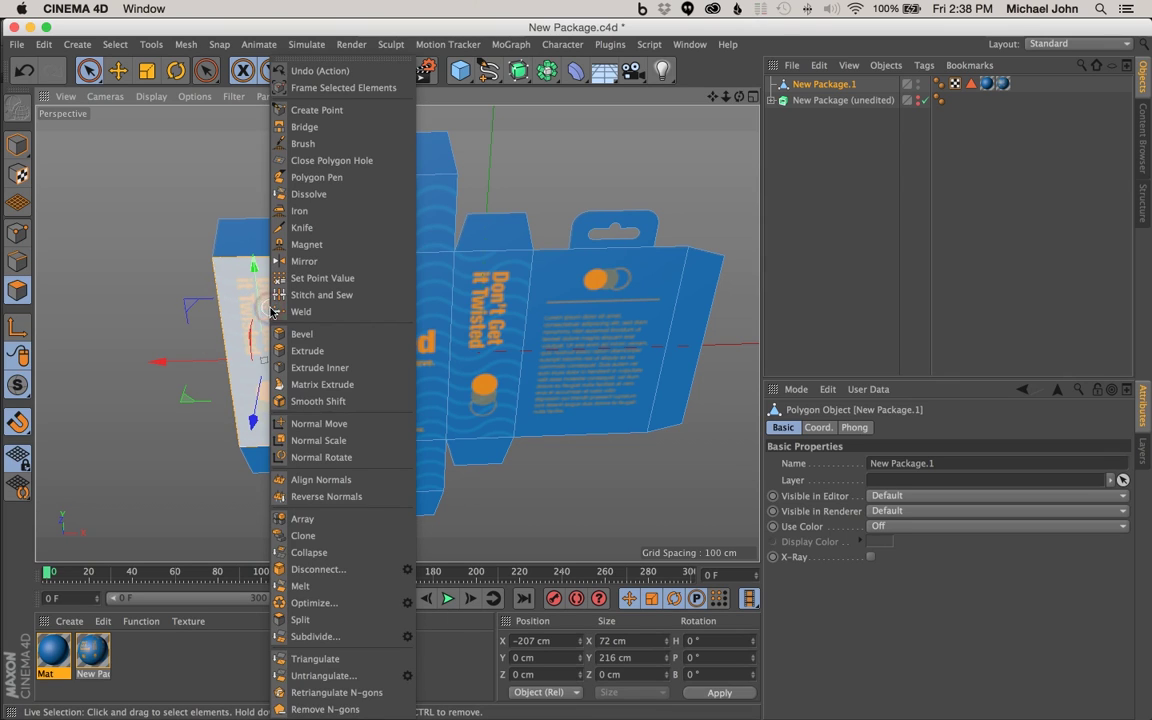
left_click(301, 619)
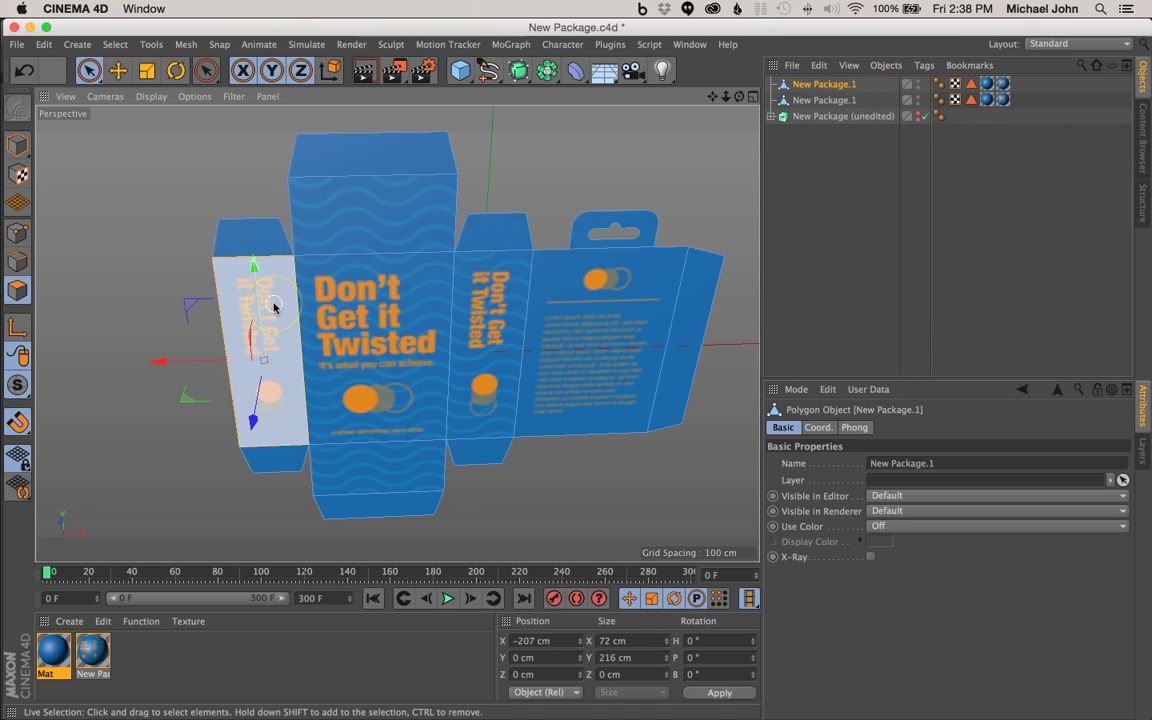
left_click(274, 318)
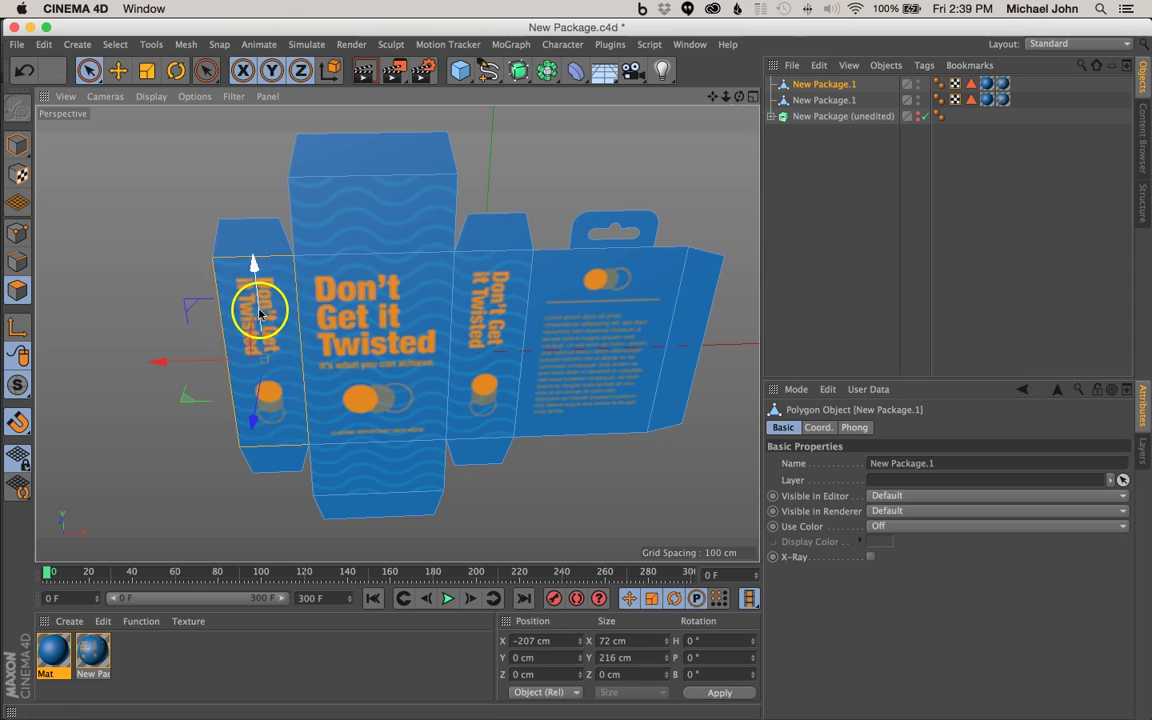
key("super+shift+a")
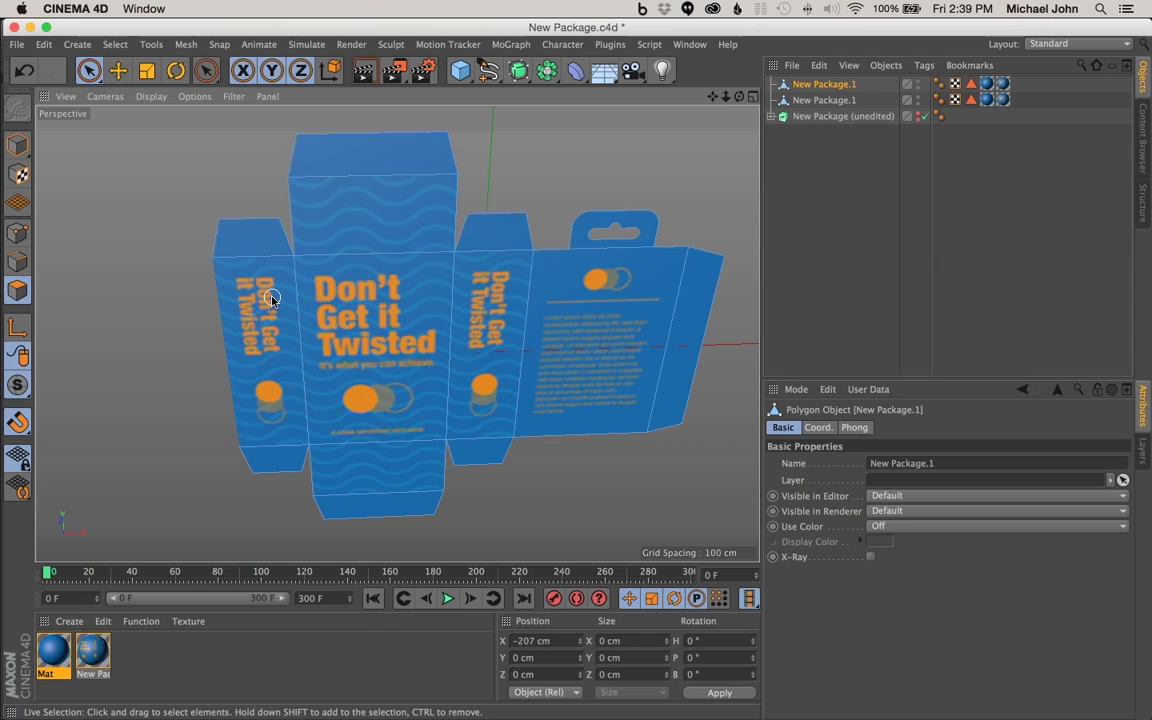
Rename the split-off left side panel object as Left Fold.
left_click(816, 101)
double_click(838, 101)
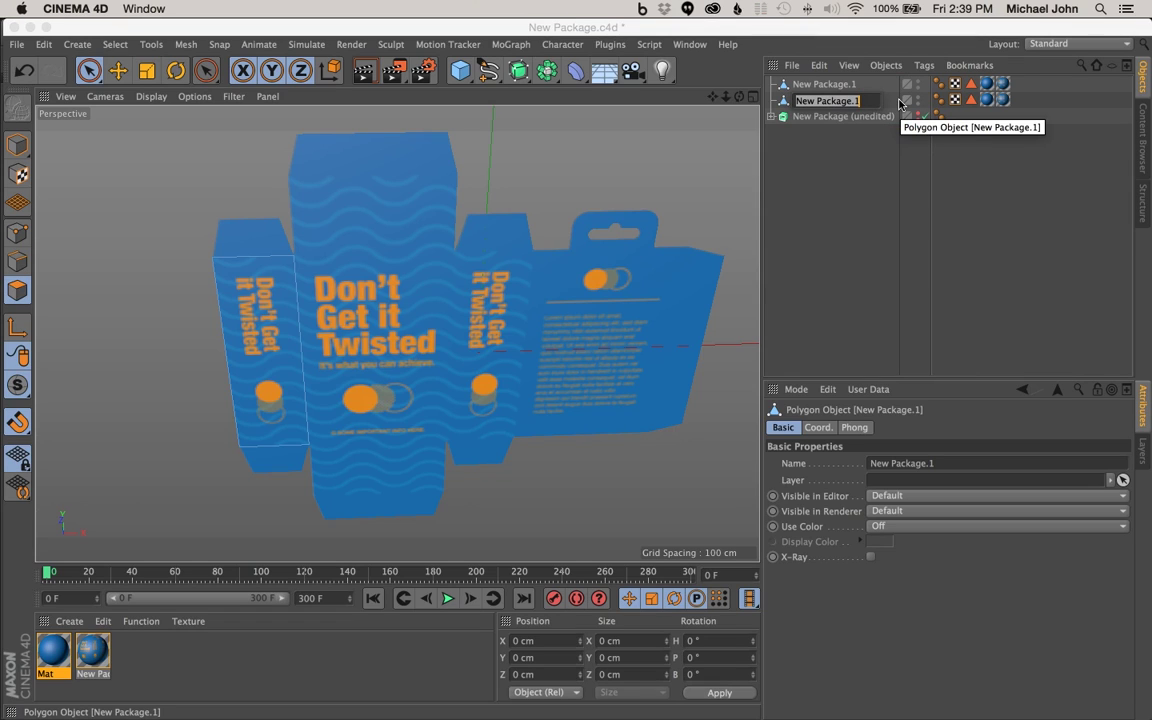
type("L")
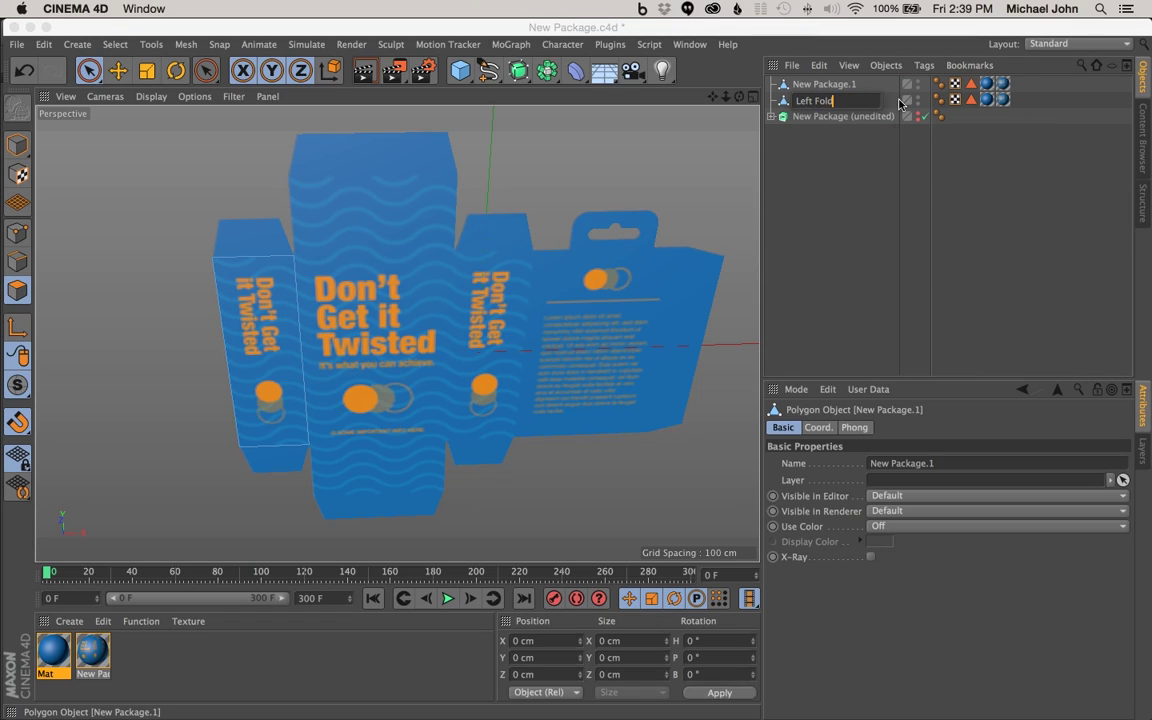
type("eft Fold")
key("Return")
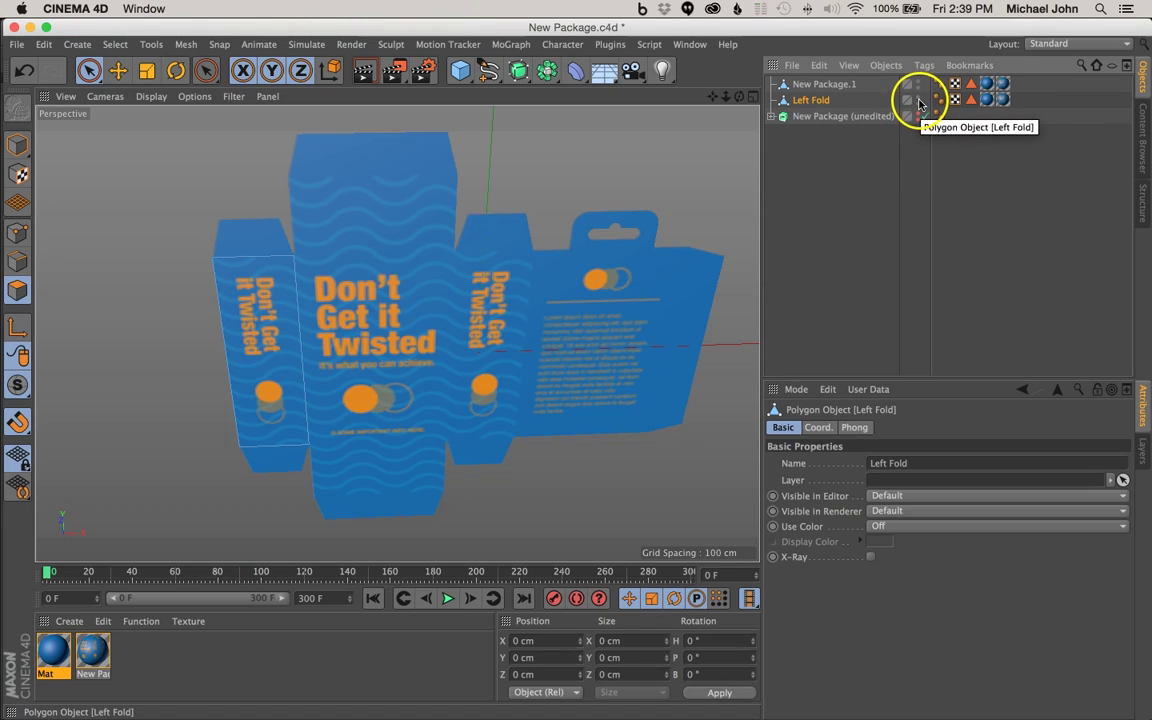
Temporarily hide Left Fold in the editor to check the separation from the remaining package, and restore its default visibility.
left_click(919, 98)
left_click(919, 98)
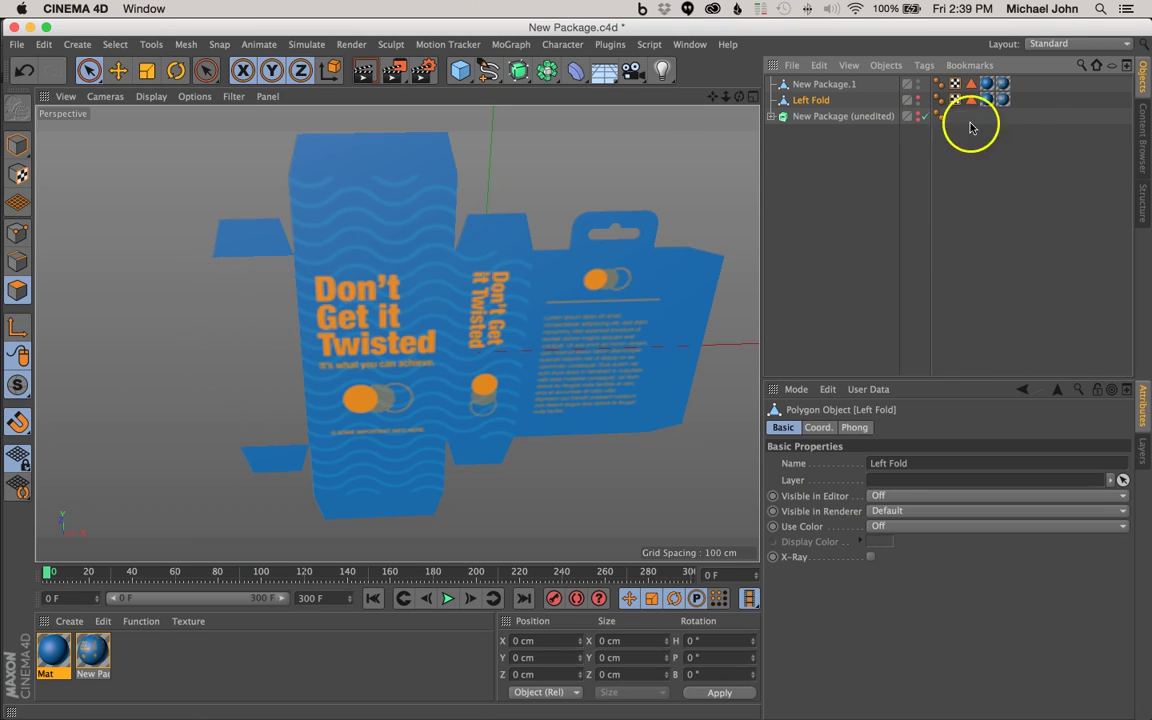
left_click(918, 97)
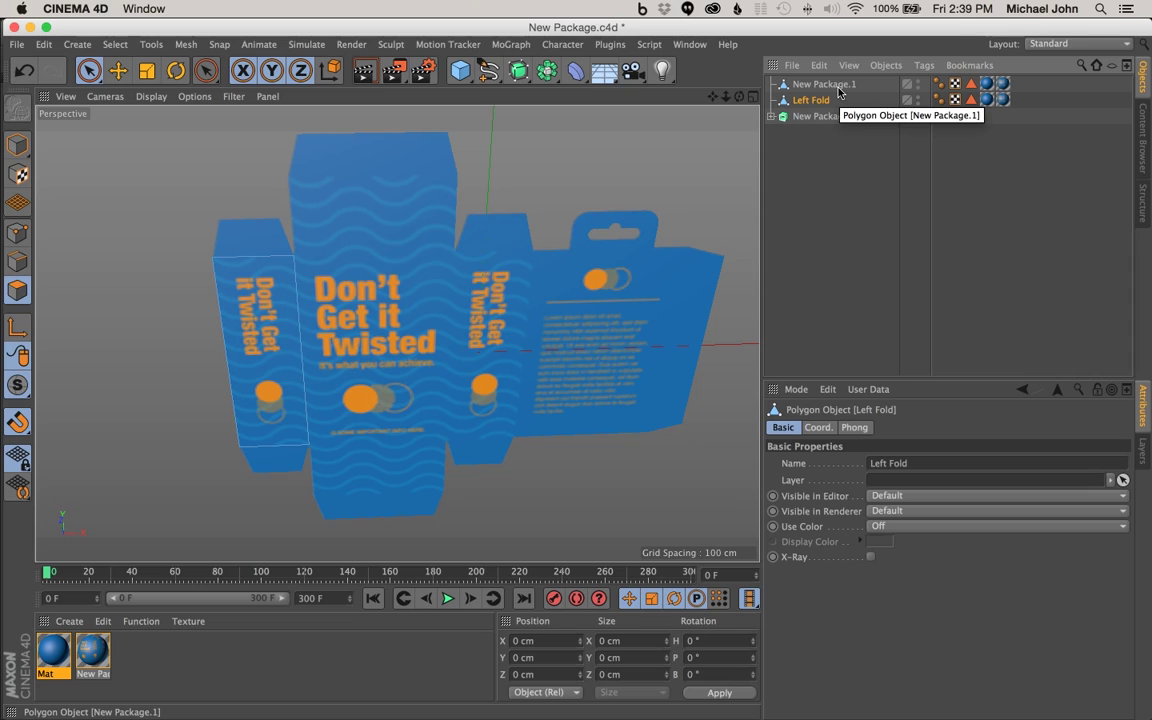
Split the flap above the left side panel off New Package.1 and delete the original polygon.
left_click(818, 87)
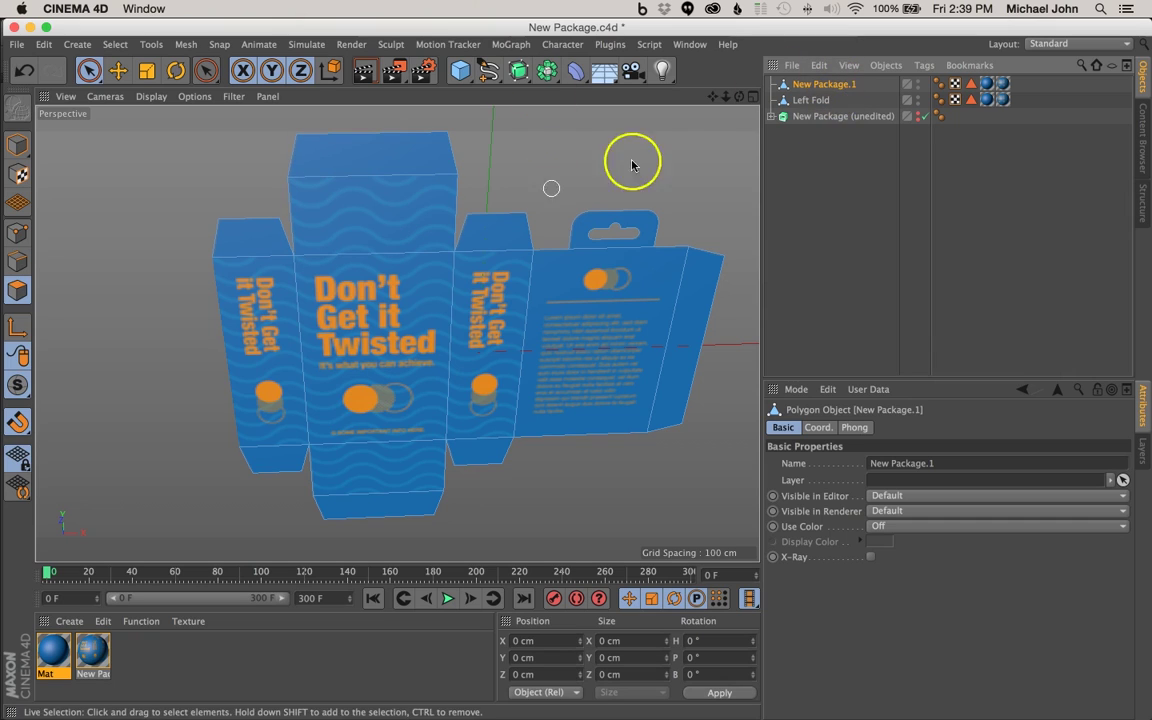
left_click(820, 87)
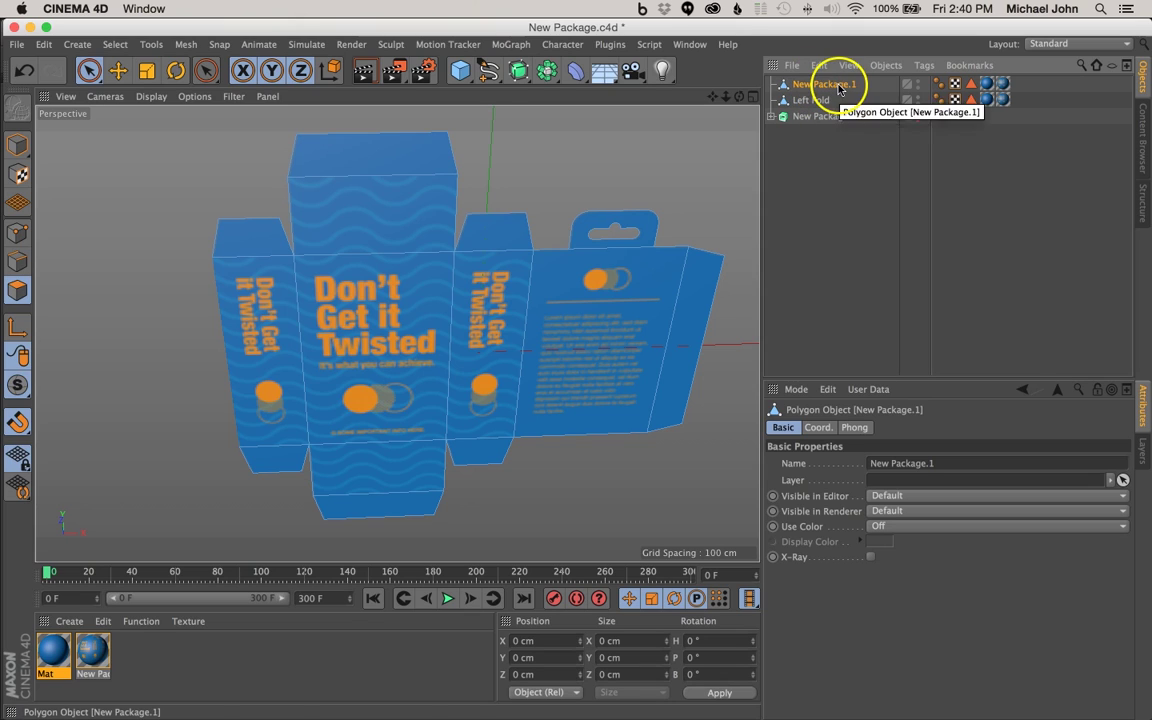
left_click(231, 241)
right_click(229, 239)
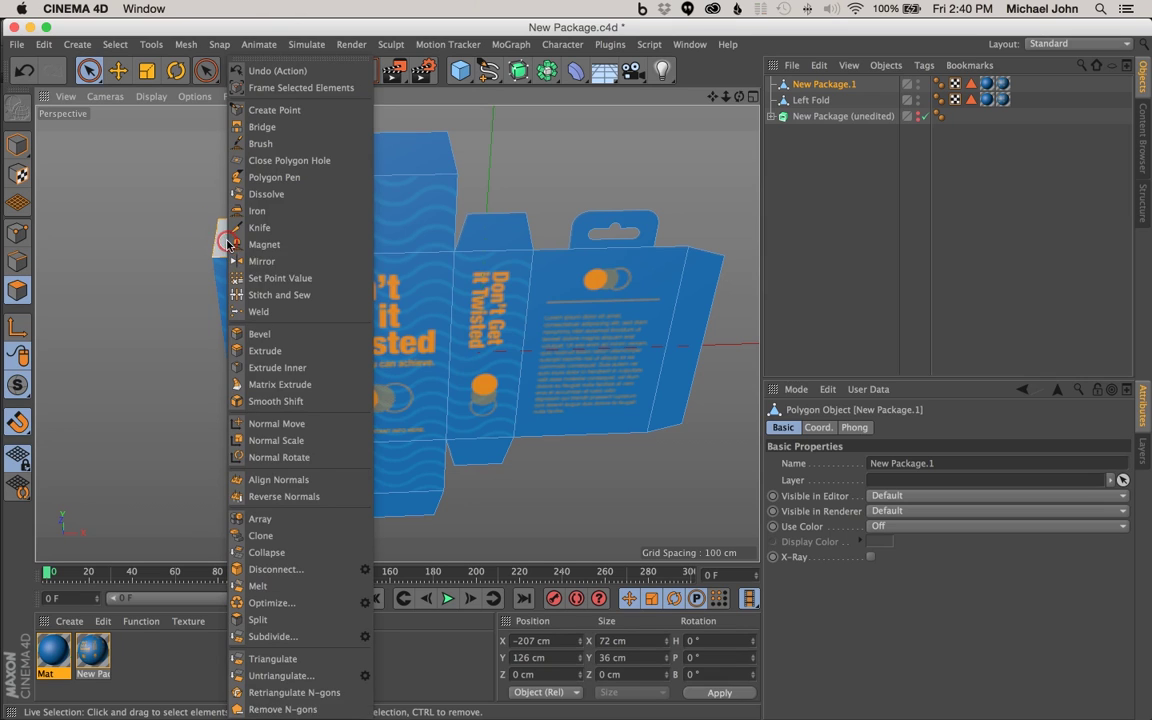
left_click(262, 619)
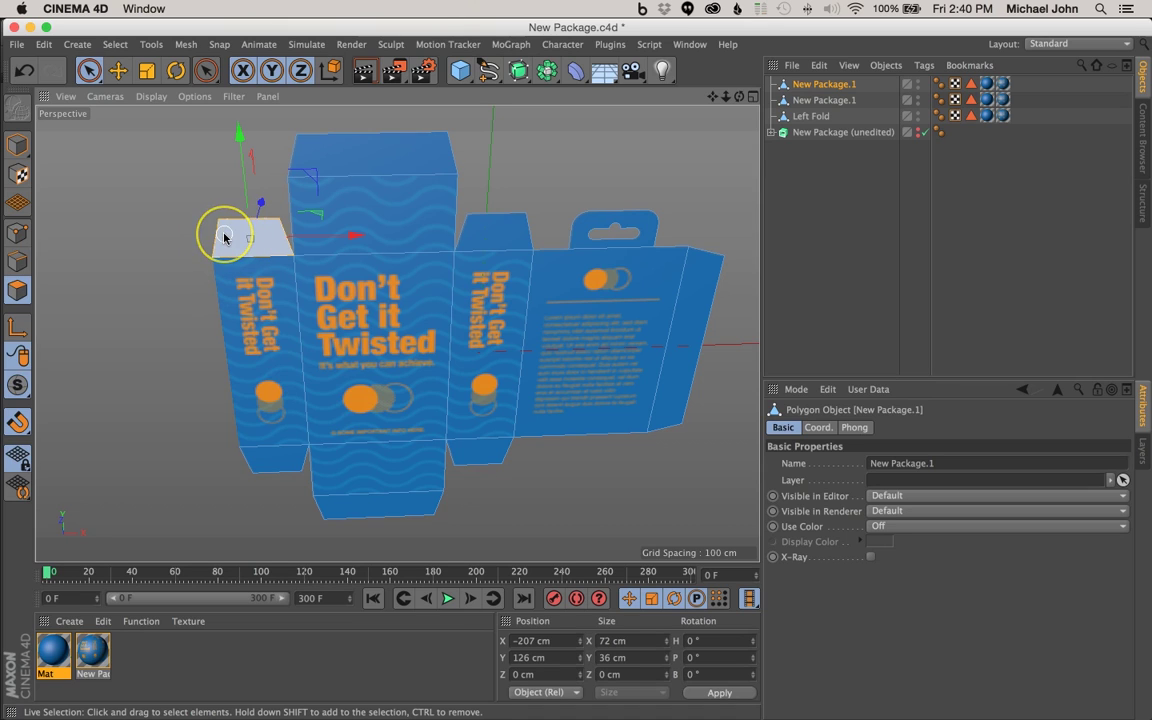
Rename the split-off upper left flap object as Left Top Fold.
double_click(817, 101)
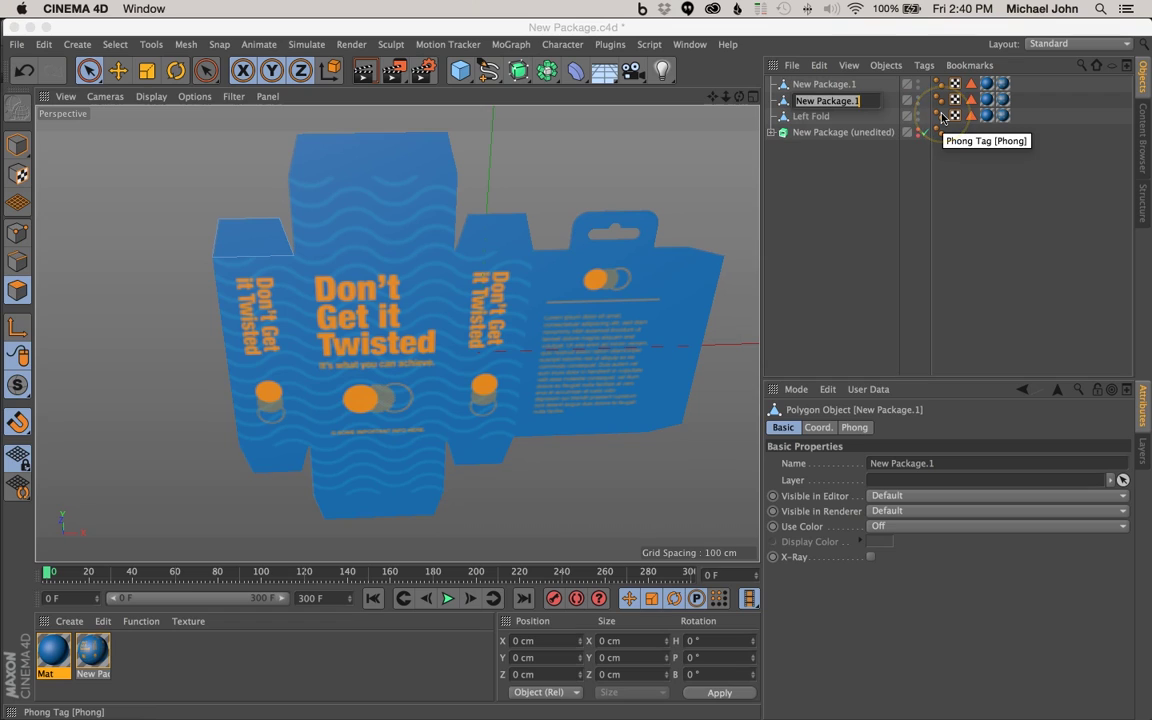
type("Lef")
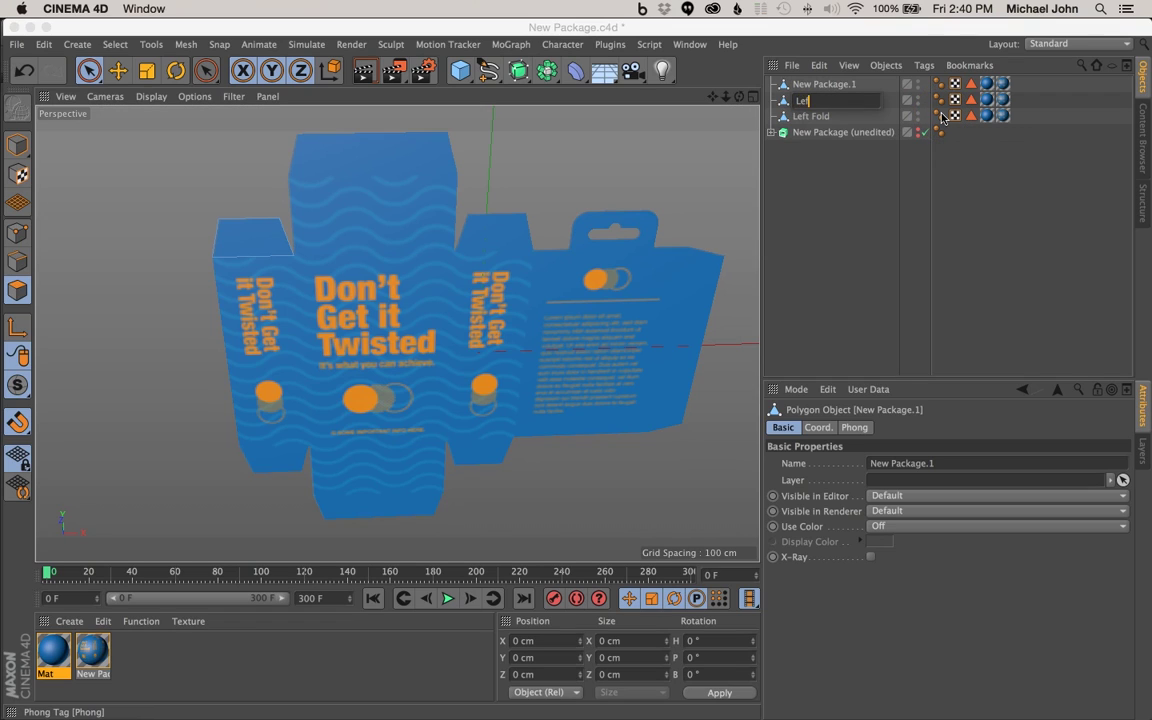
type("t Top Fold")
key("Return")
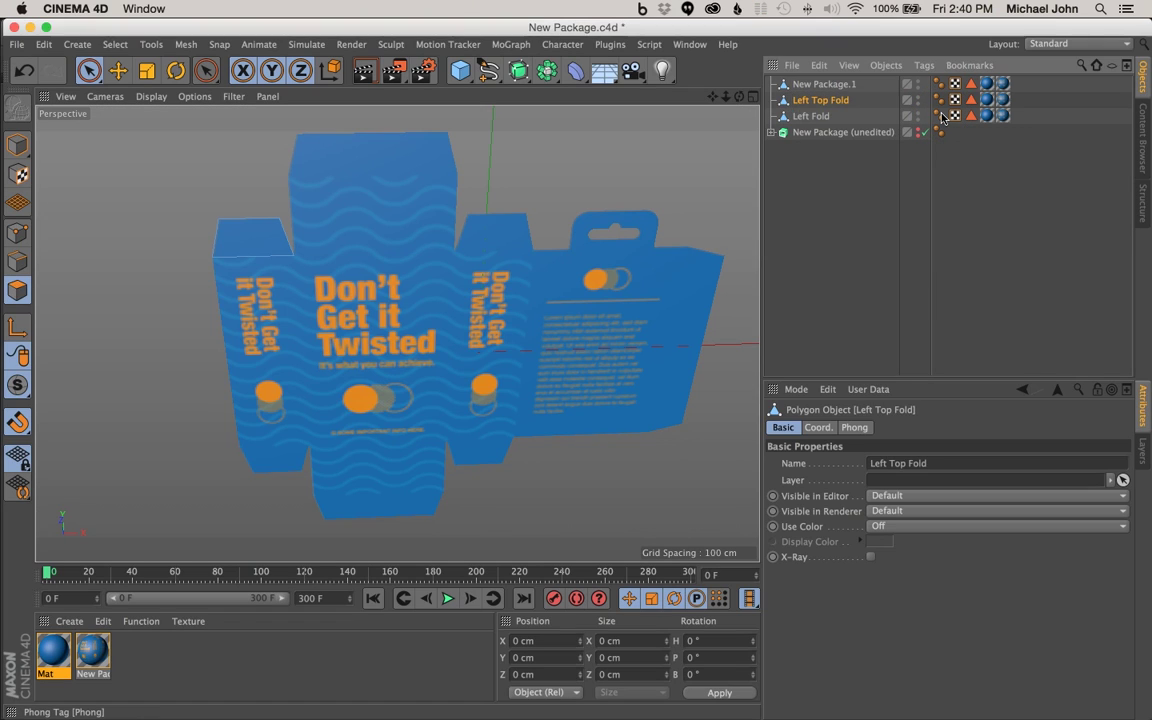
Split the flap below the left side panel off New Package.1 and delete the original polygon.
left_click(822, 85)
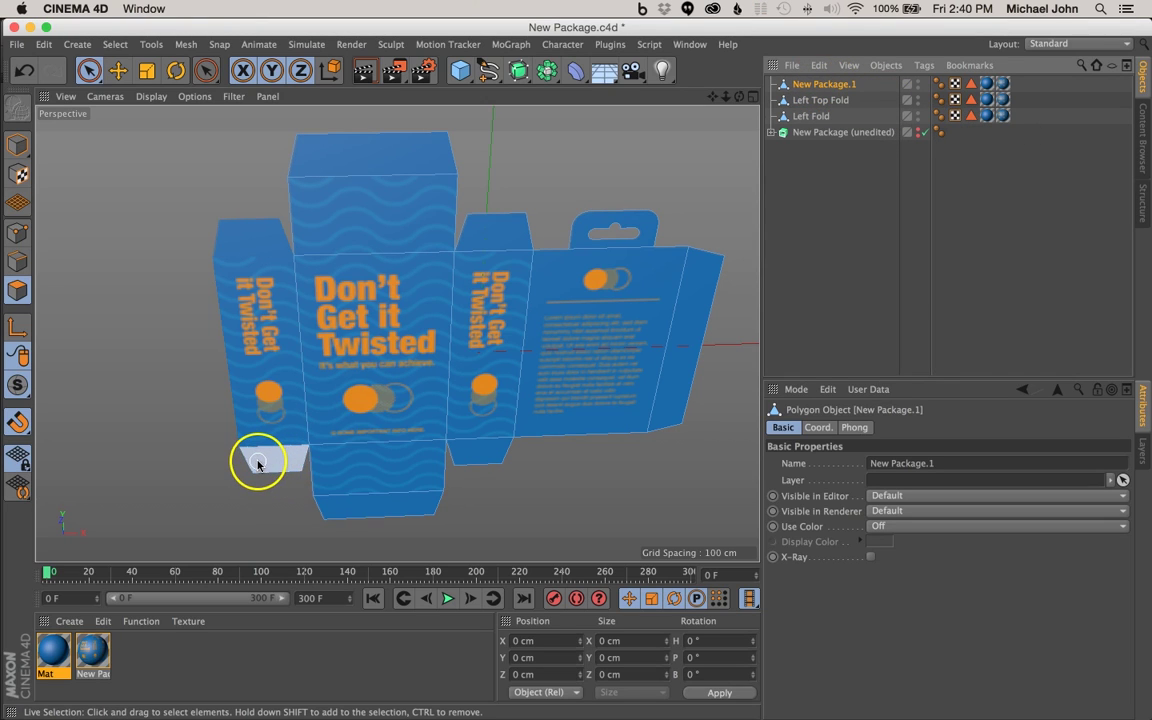
left_click(258, 464)
right_click(258, 464)
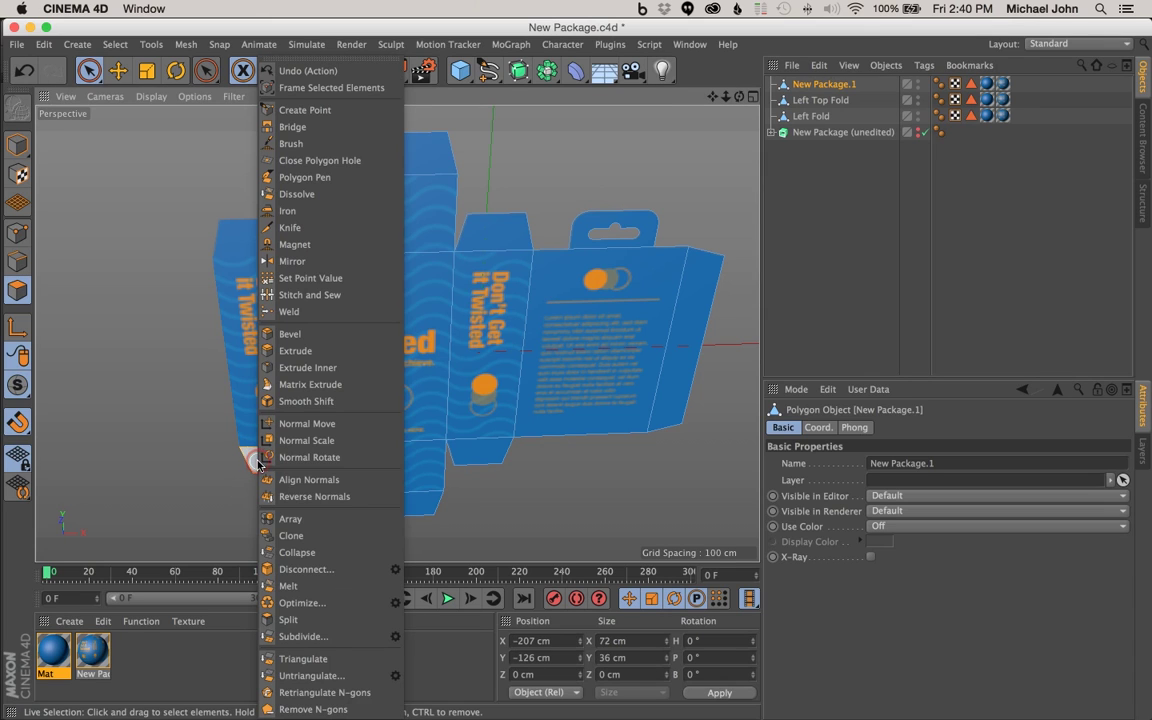
left_click(316, 689)
left_click(288, 505)
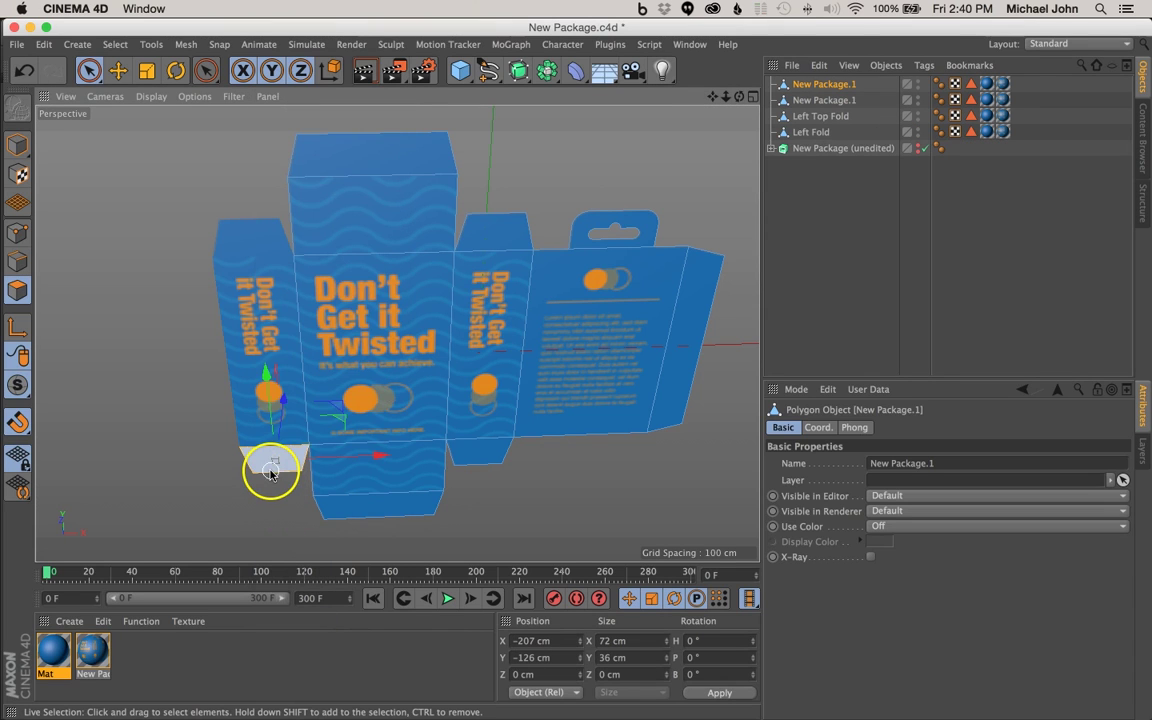
key("Delete")
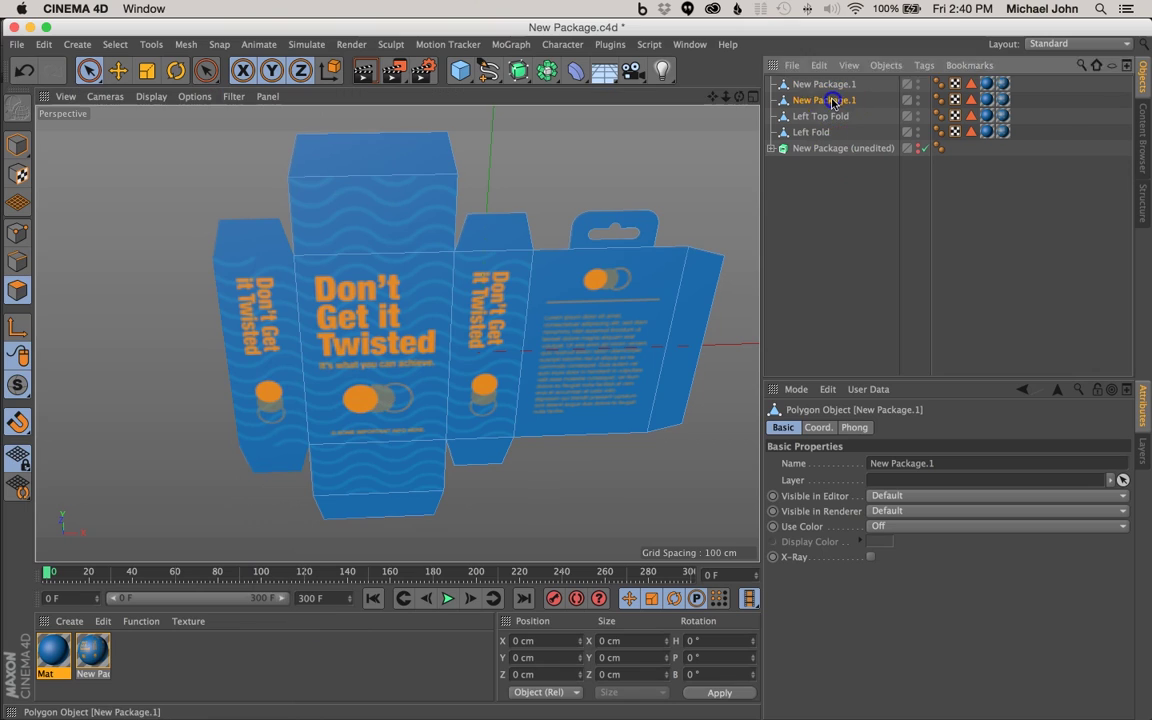
Rename the split-off lower left flap object as Left Bottom Fold.
double_click(828, 101)
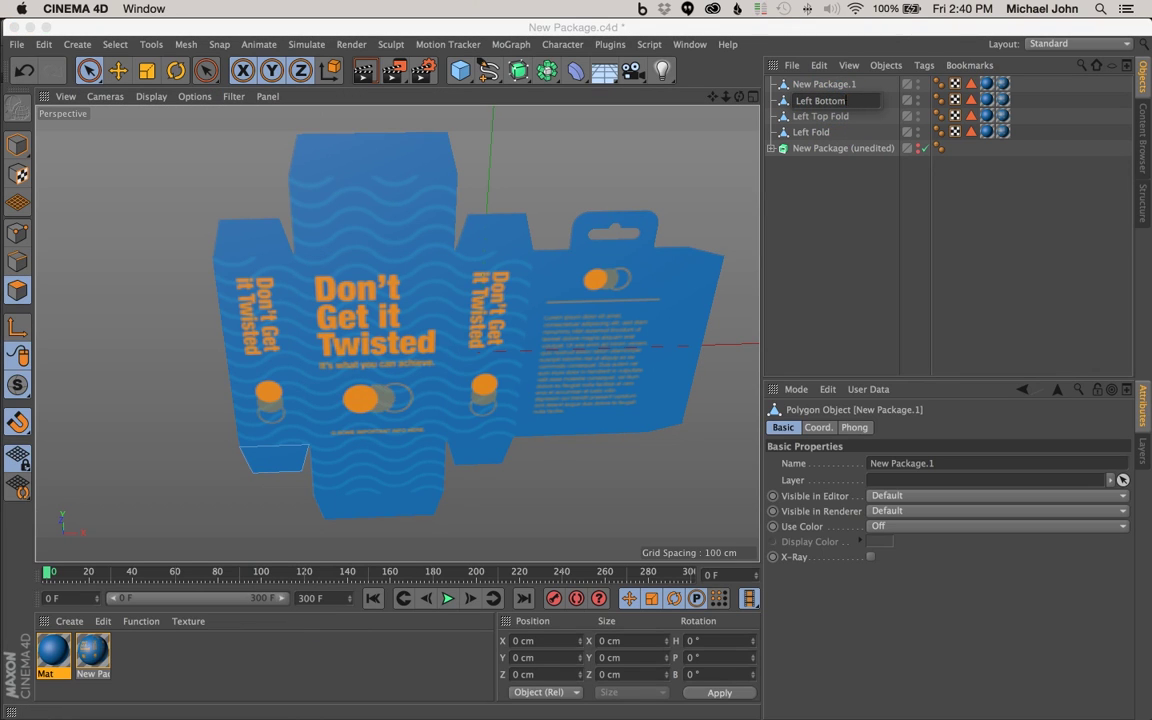
type("ld")
key("Return")
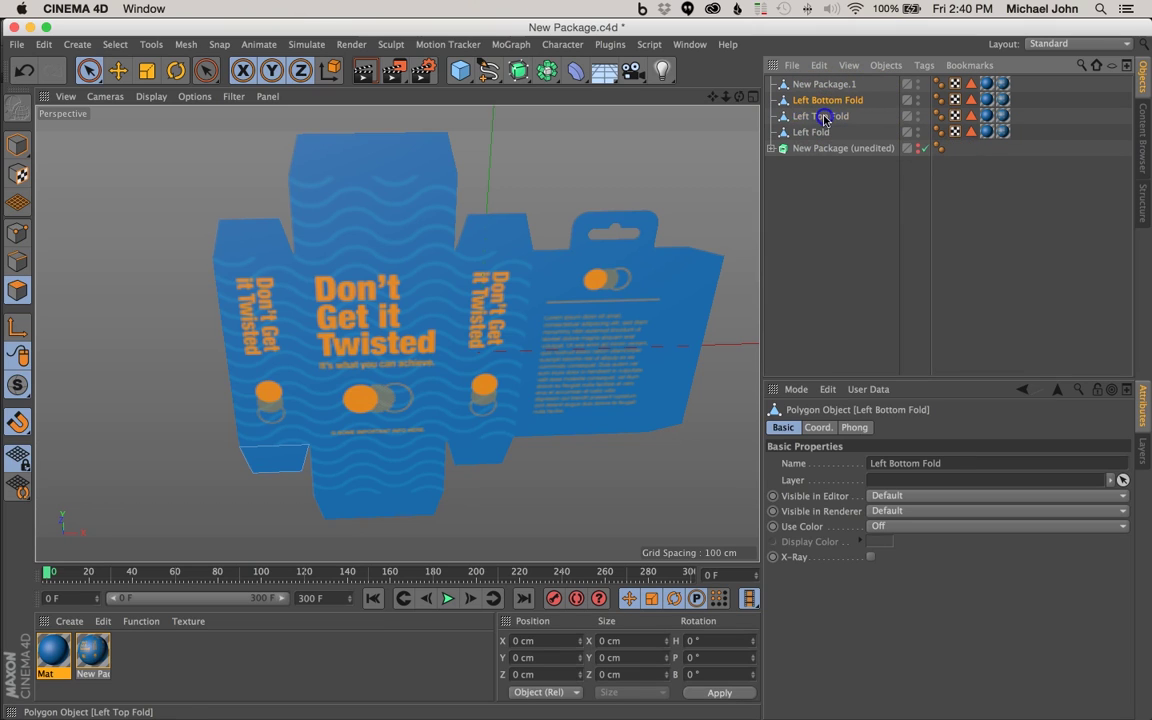
Nest Left Bottom Fold and Left Top Fold as children of Left Fold and collapse the hierarchy.
left_click(818, 117, "shift")
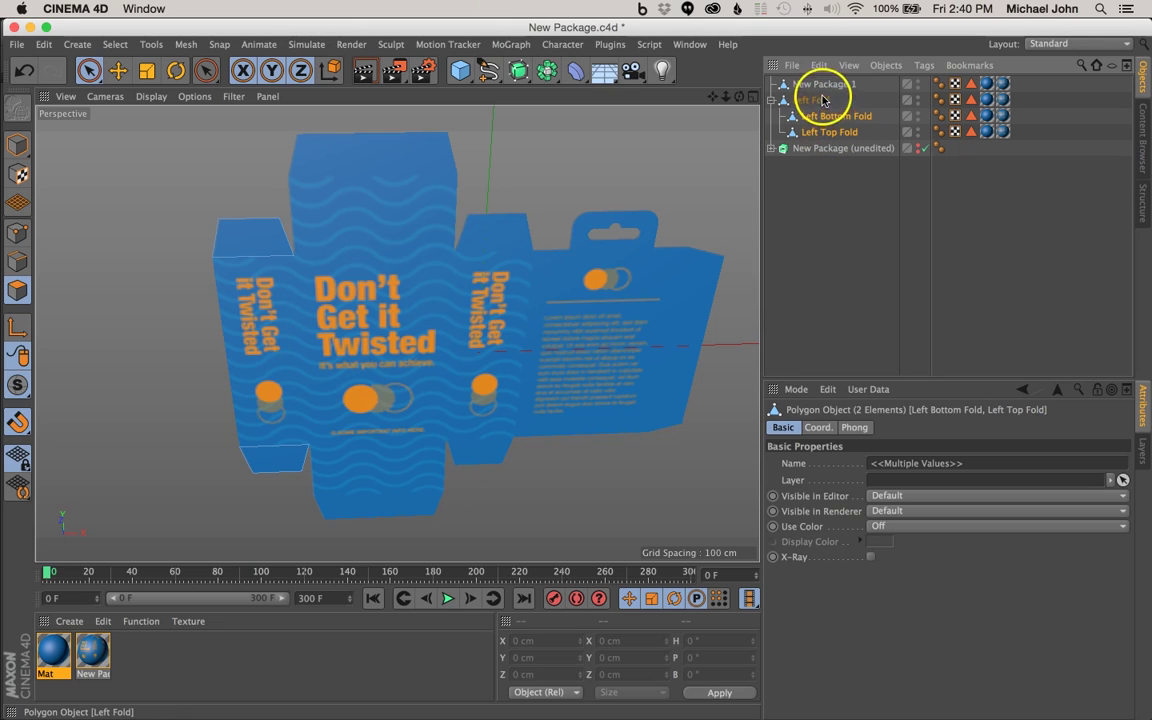
left_click(771, 101)
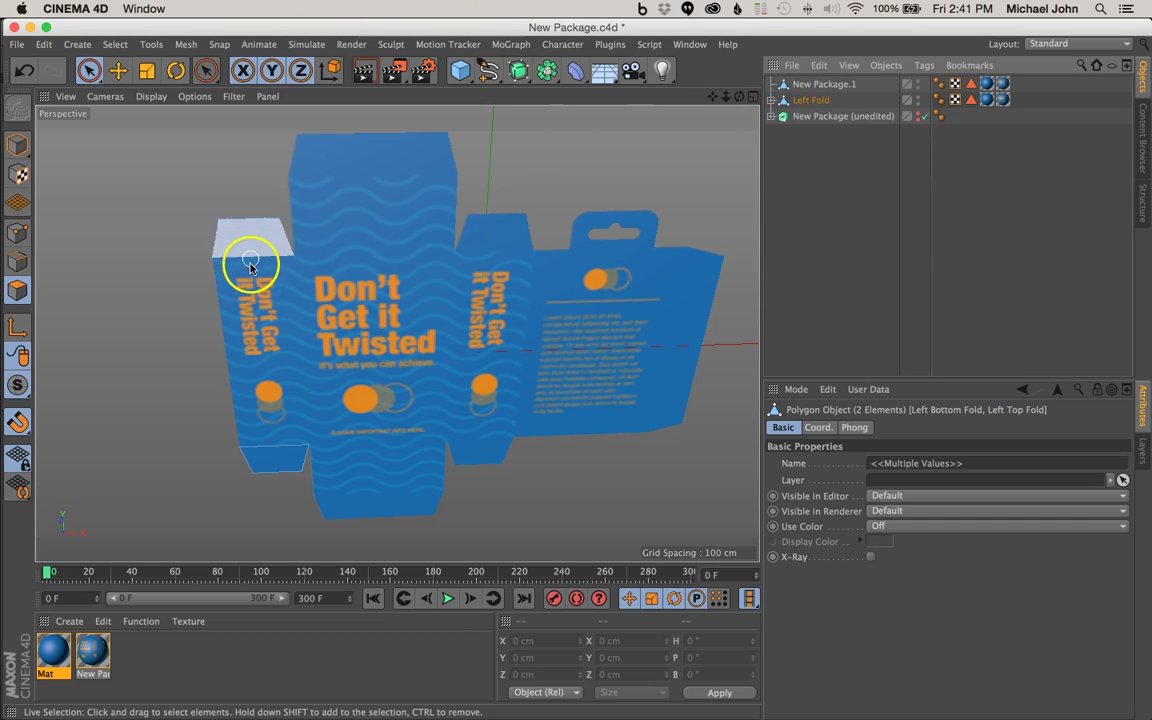
left_click(860, 161)
left_click(815, 101)
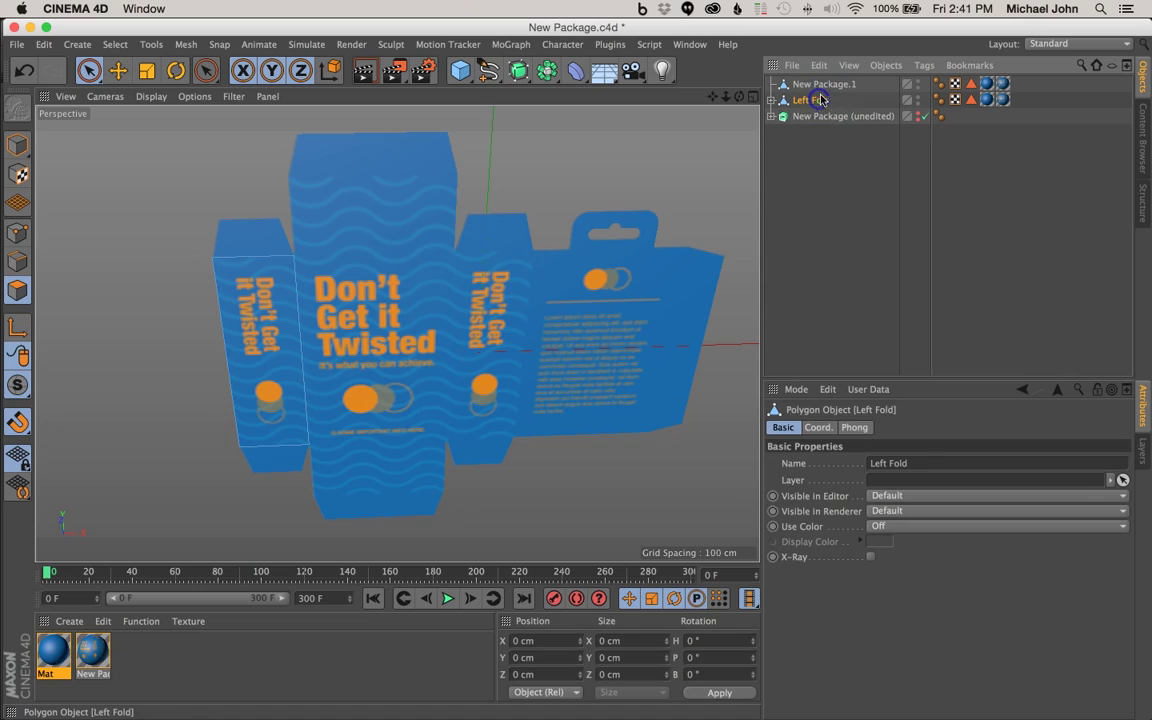
Split the panel directly above the front panel off New Package.1 and delete the original polygon.
left_click(822, 84)
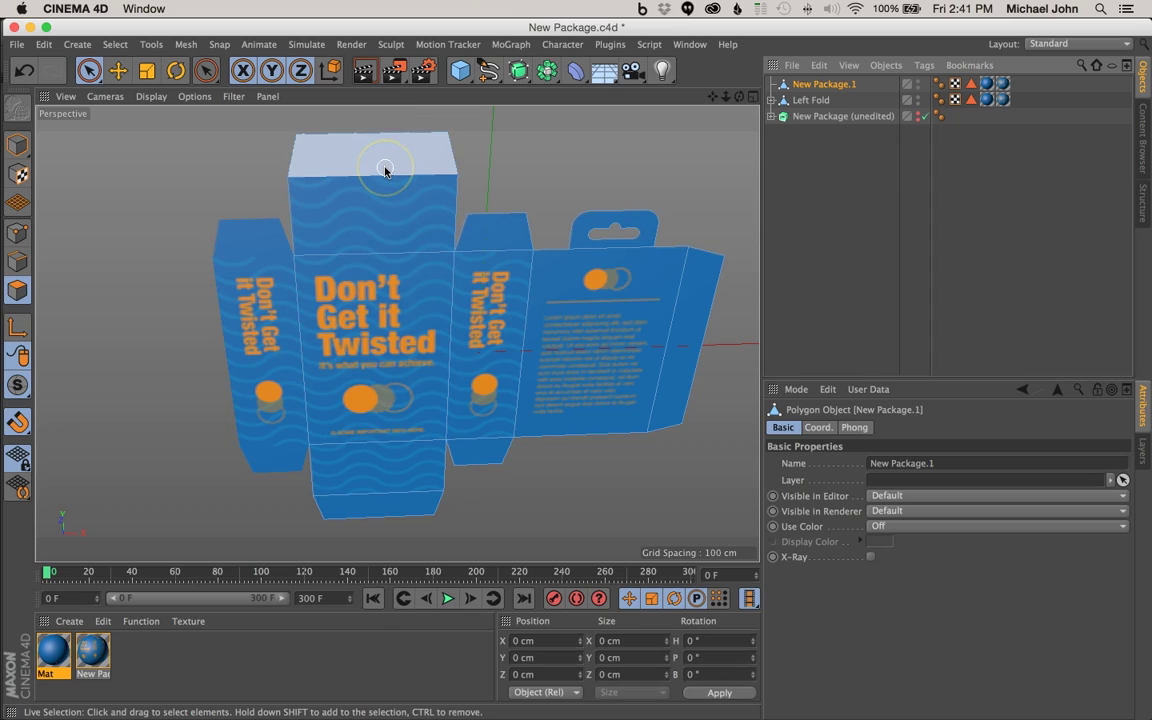
left_click(373, 206)
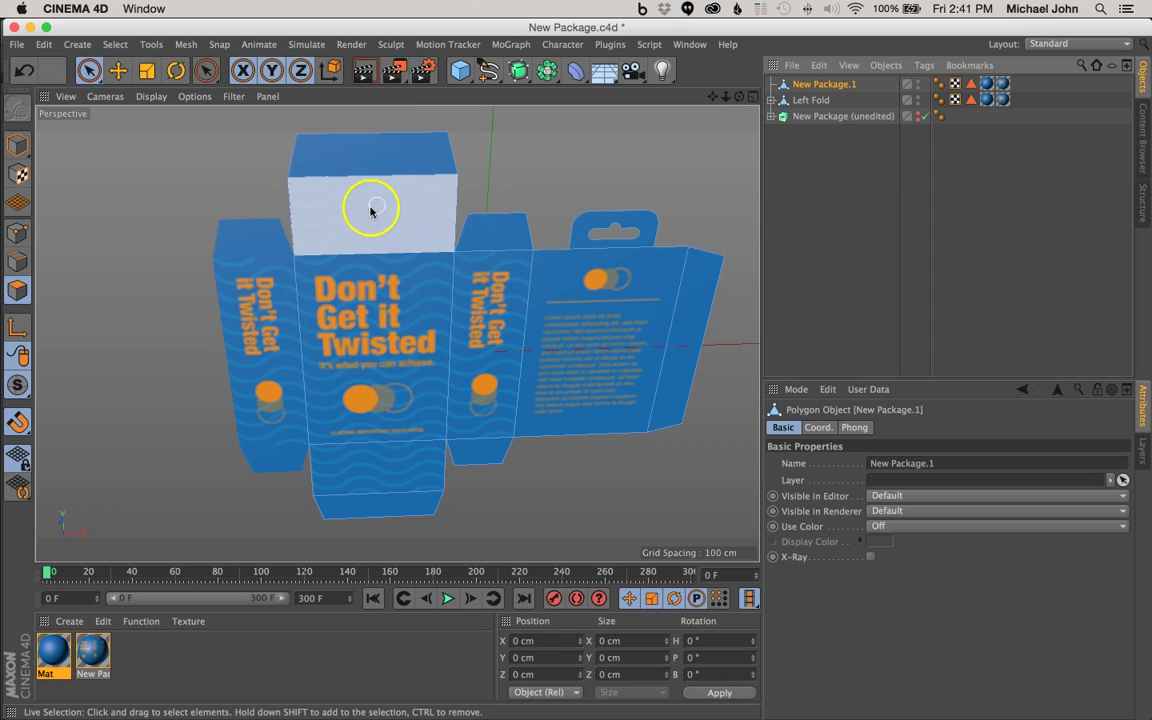
left_click(424, 206)
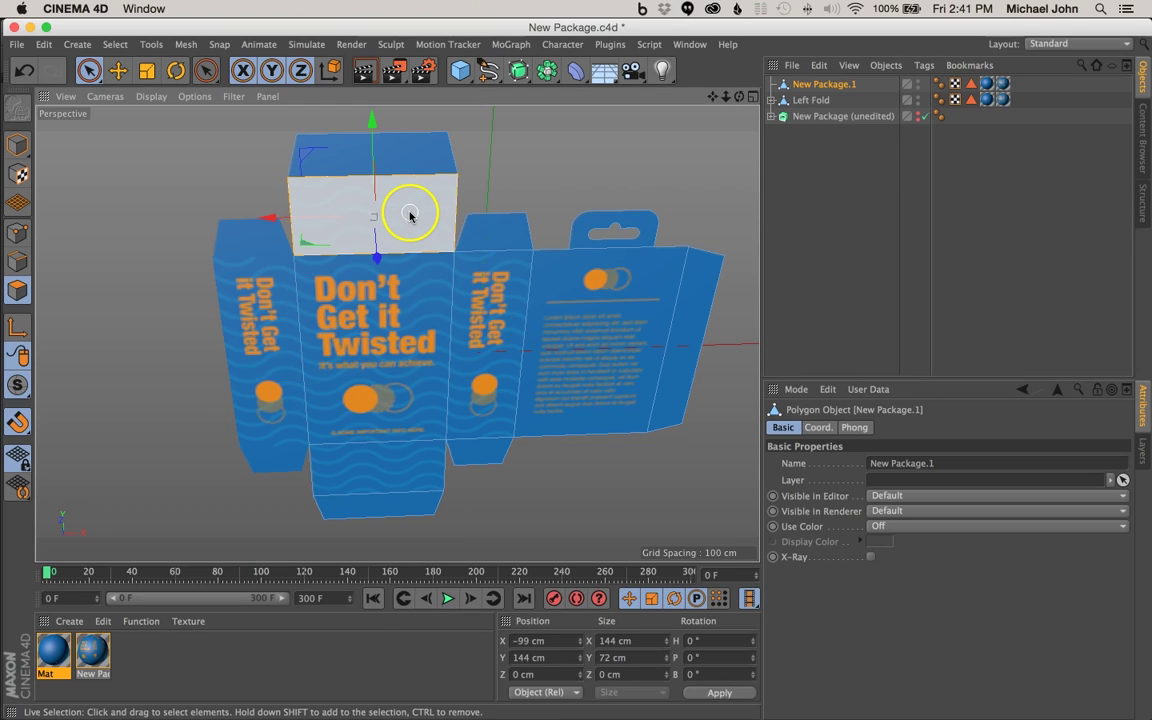
right_click(409, 214)
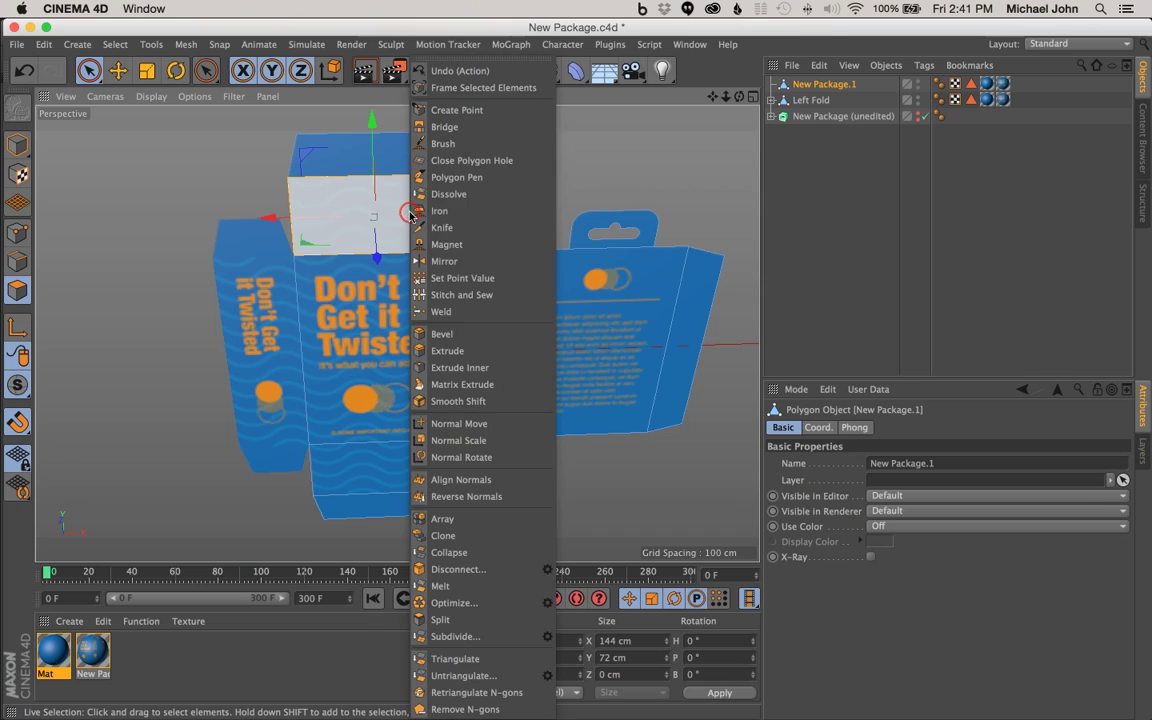
left_click(438, 619)
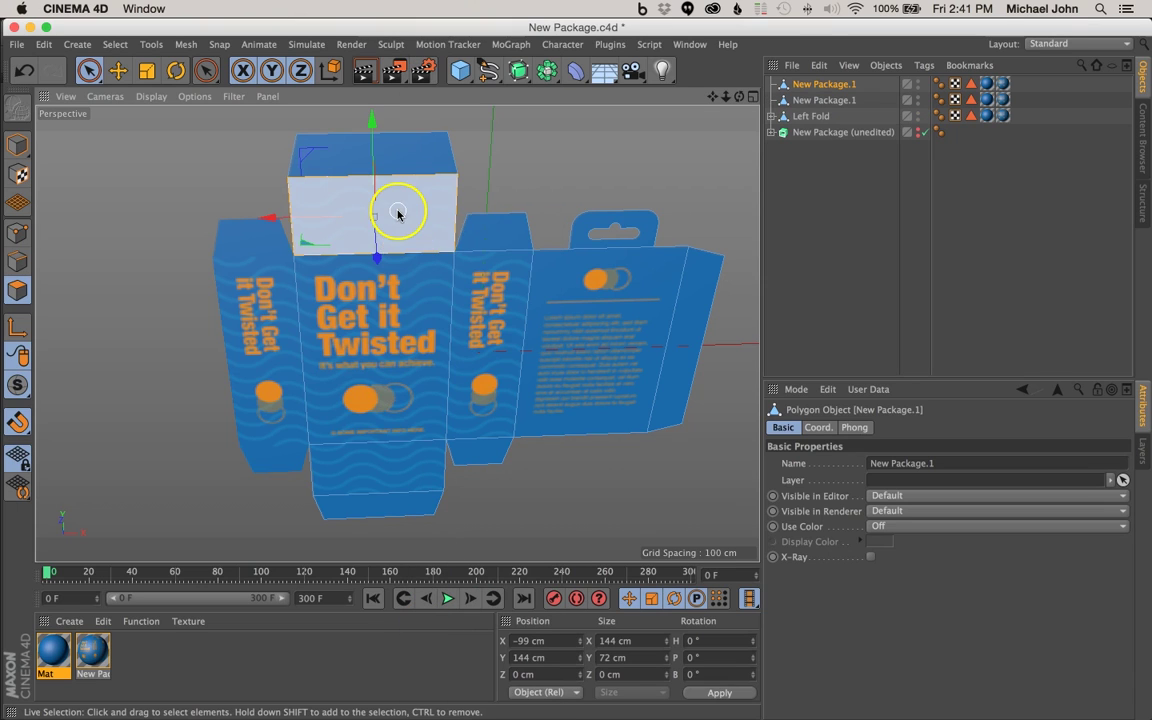
Rename the object split off above the front panel as Top Fold 1.
double_click(852, 101)
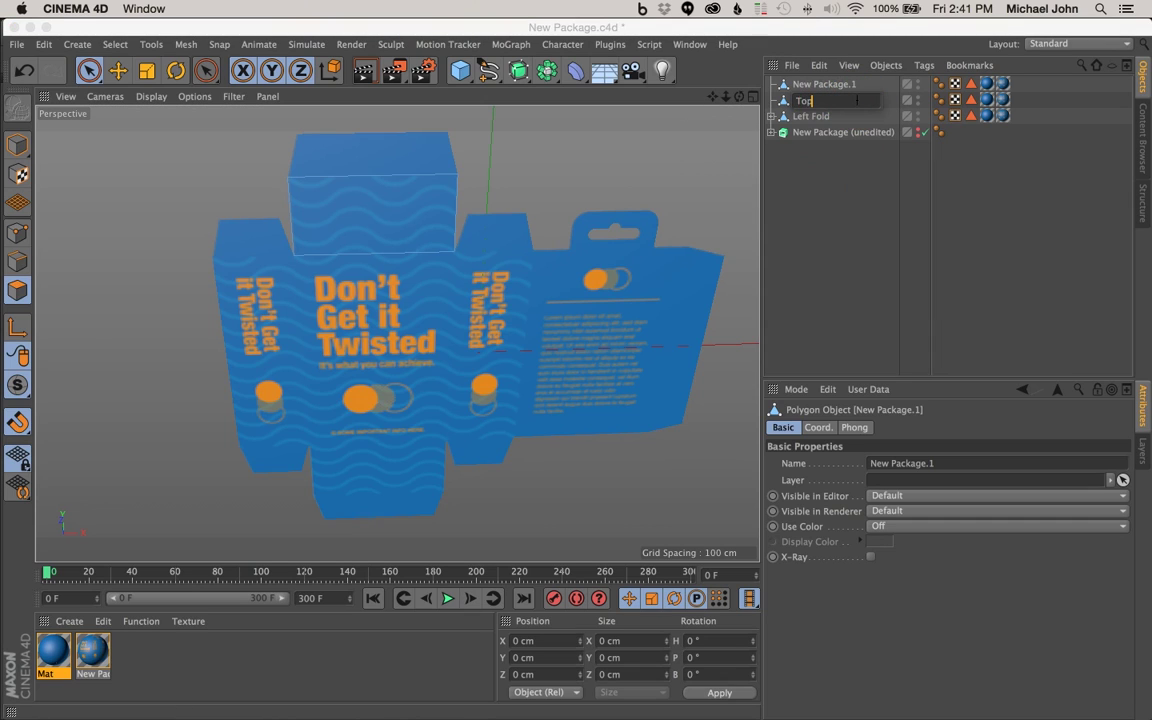
type("Top Fold 1")
key("Return")
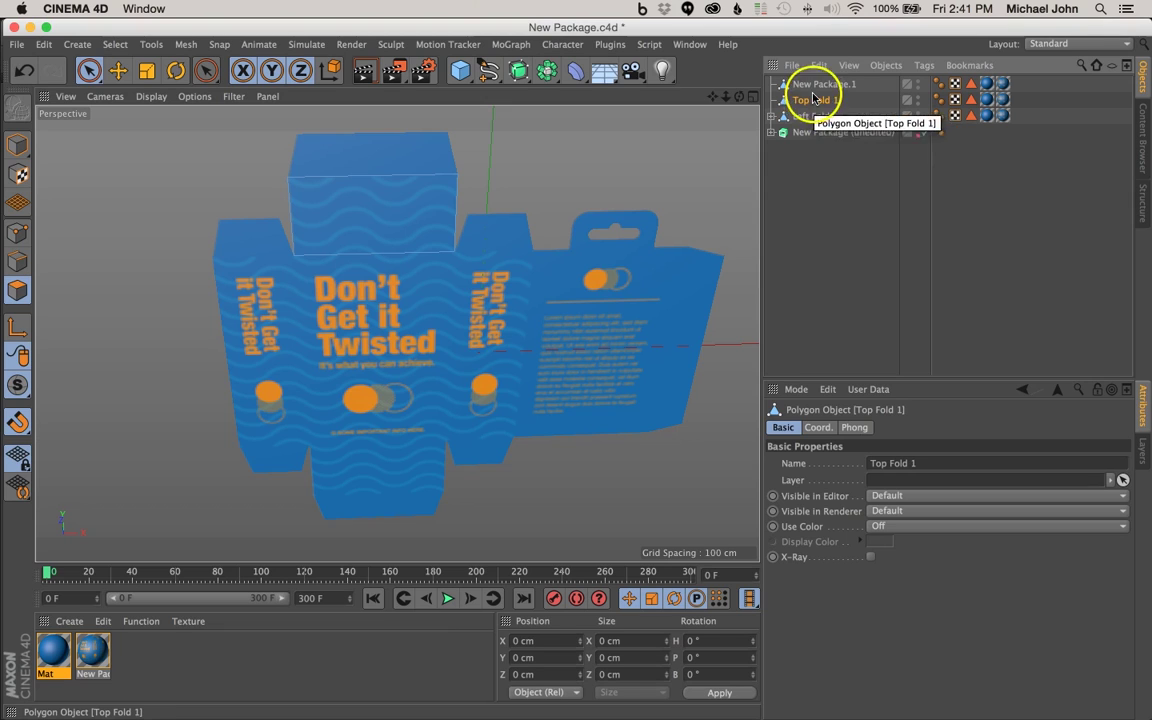
Split the uppermost flap, above Top Fold 1, off New Package.1 and delete the original polygon.
left_click(818, 85)
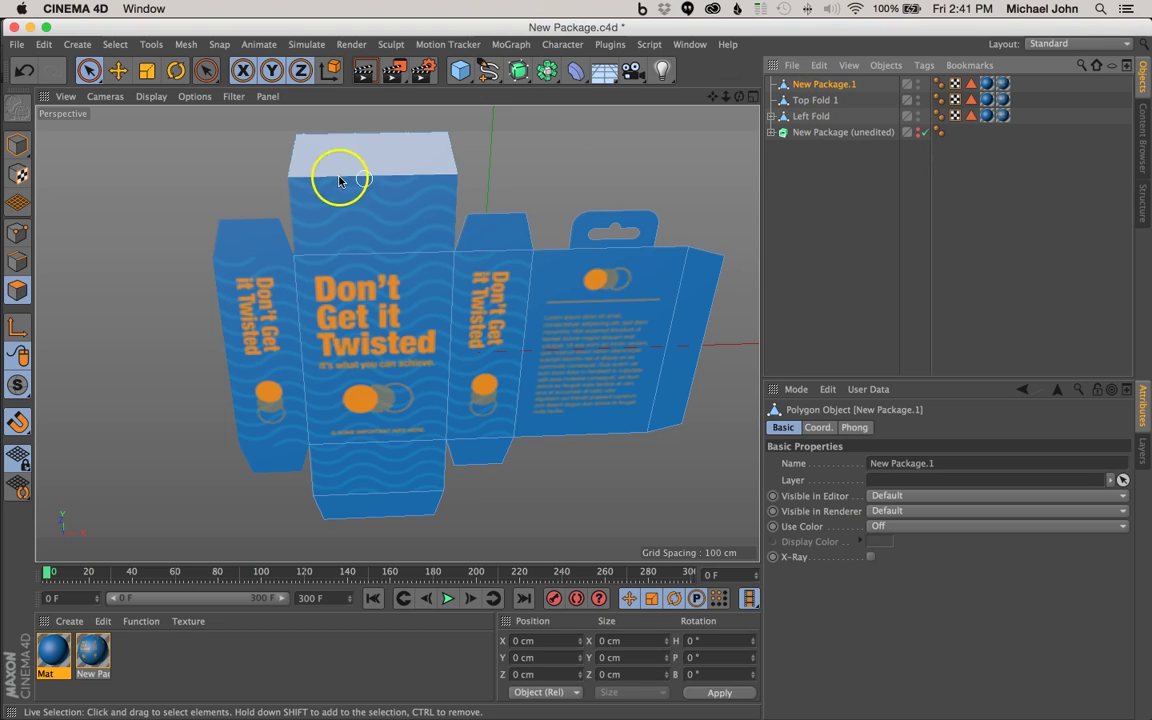
left_click_drag(342, 175, 319, 157)
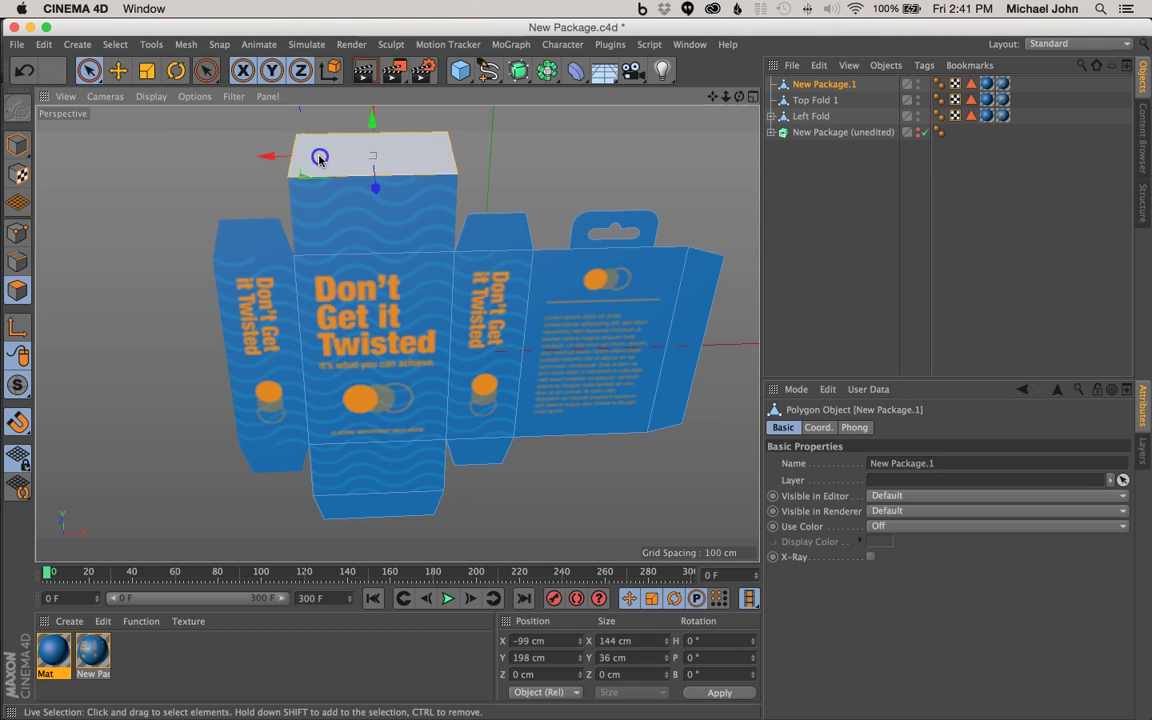
right_click(418, 158)
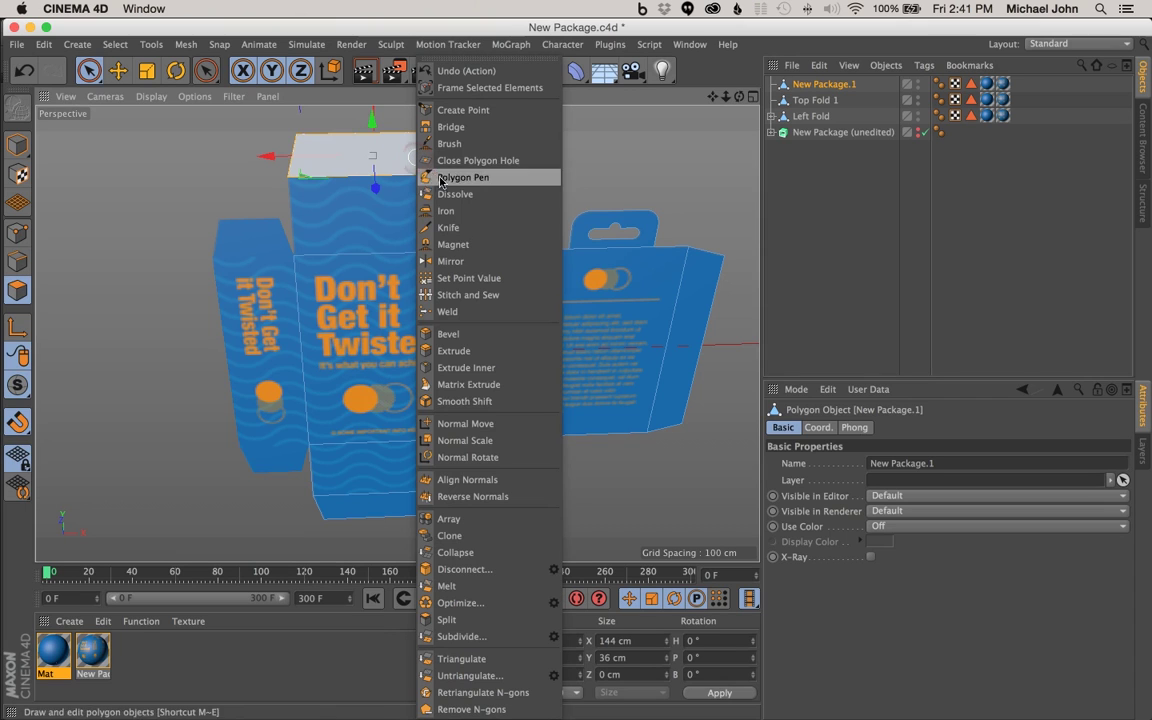
left_click(499, 620)
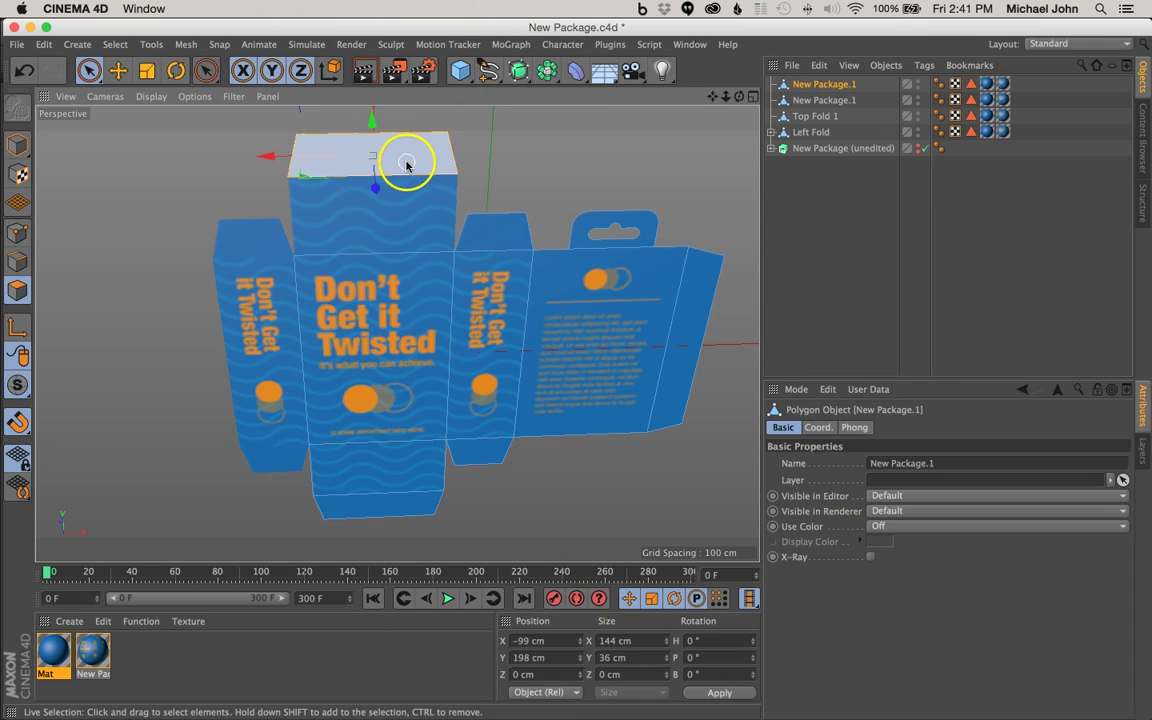
Rename the split-off uppermost flap object as Top Fold 2, nest it under Top Fold 1 and collapse that hierarchy.
double_click(826, 100)
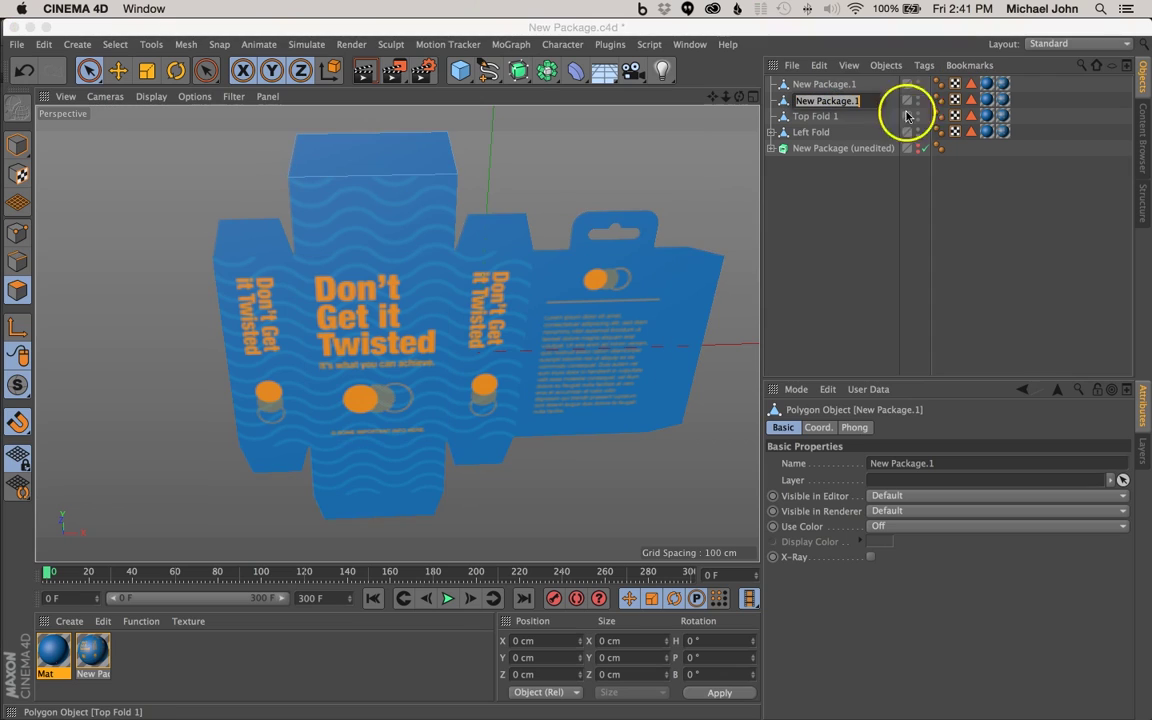
type("Top")
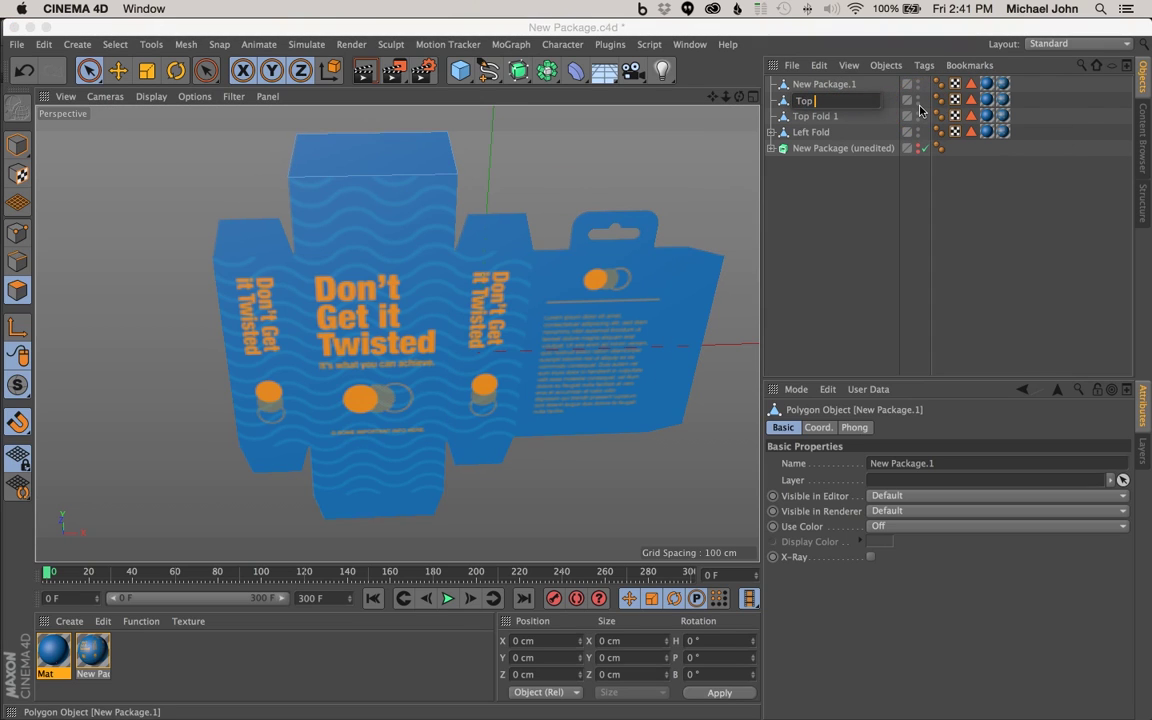
type(" Fold 2")
key("Return")
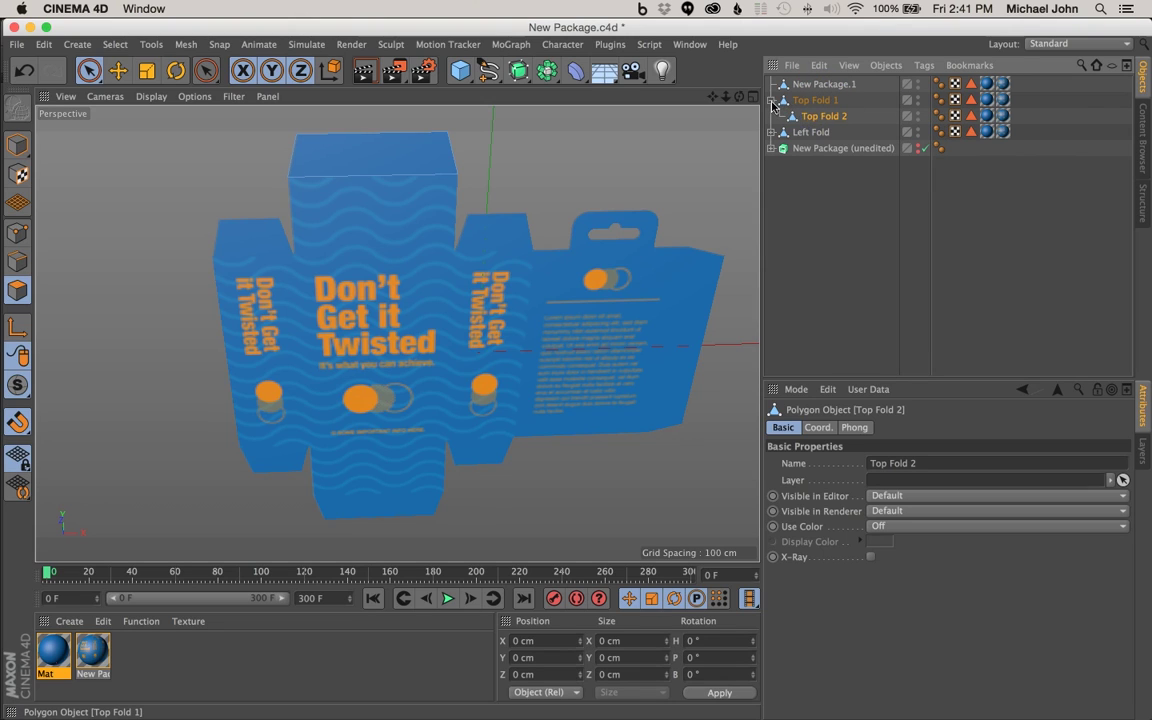
left_click(771, 100)
left_click(846, 165)
Split the panel directly below the front panel off New Package.1 and delete the original polygon.
left_click(825, 85)
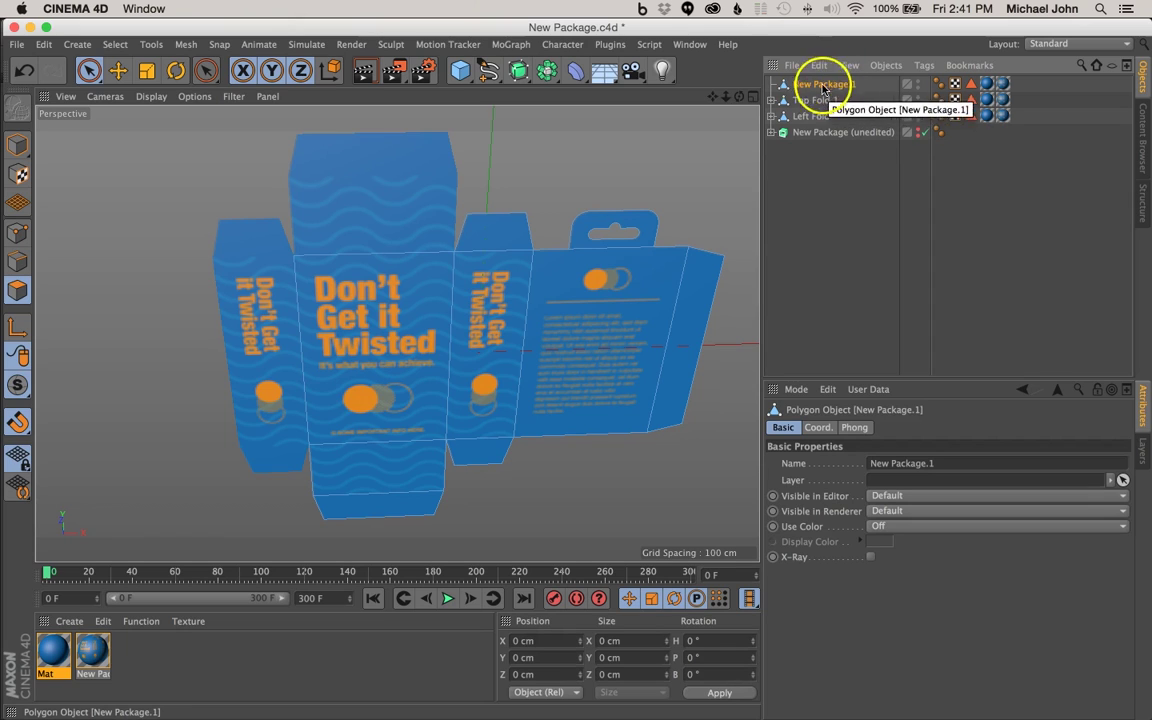
left_click(339, 468)
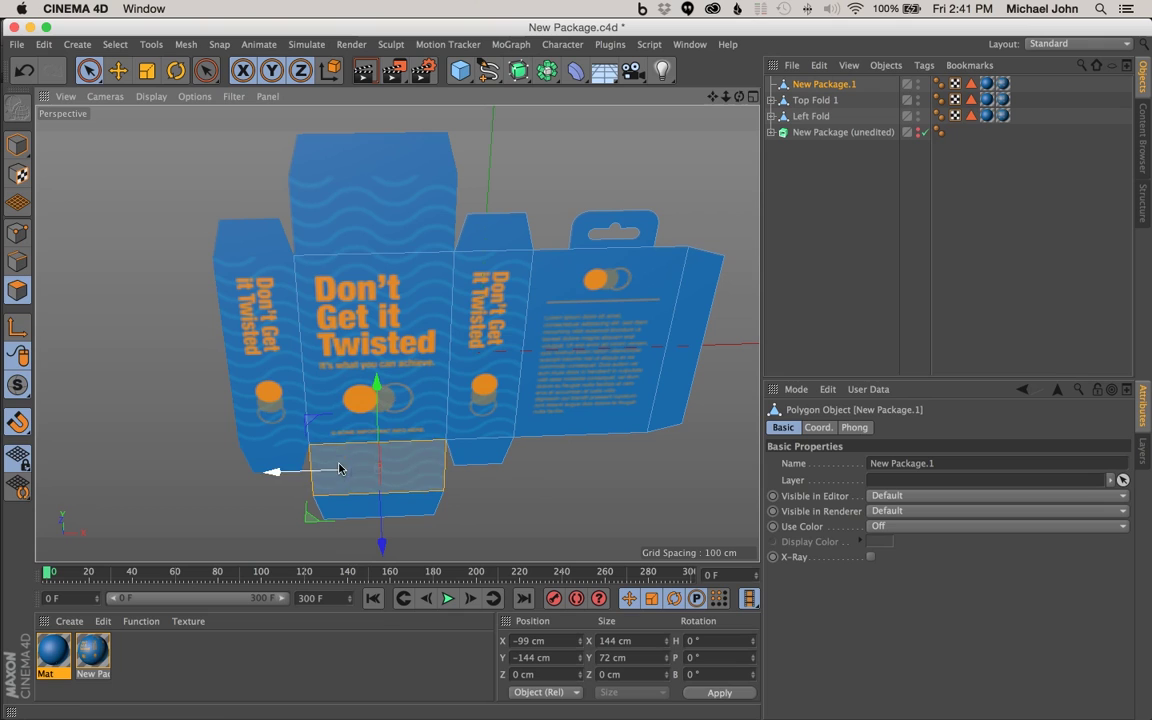
right_click(417, 470)
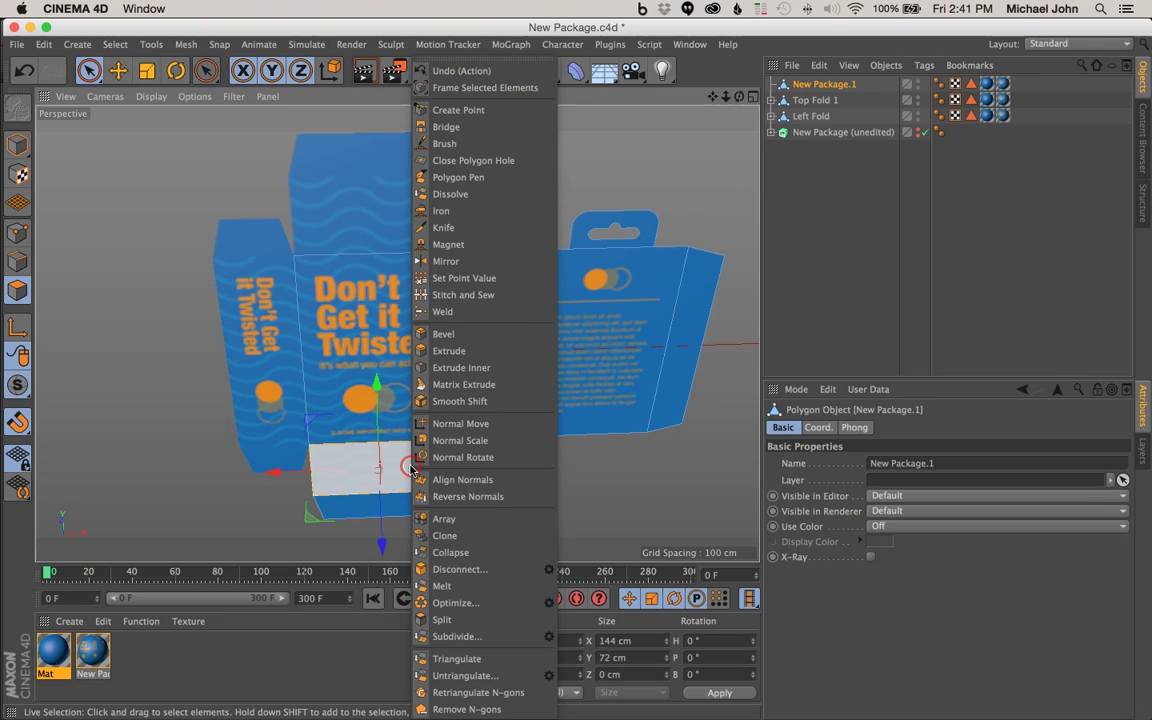
left_click(449, 621)
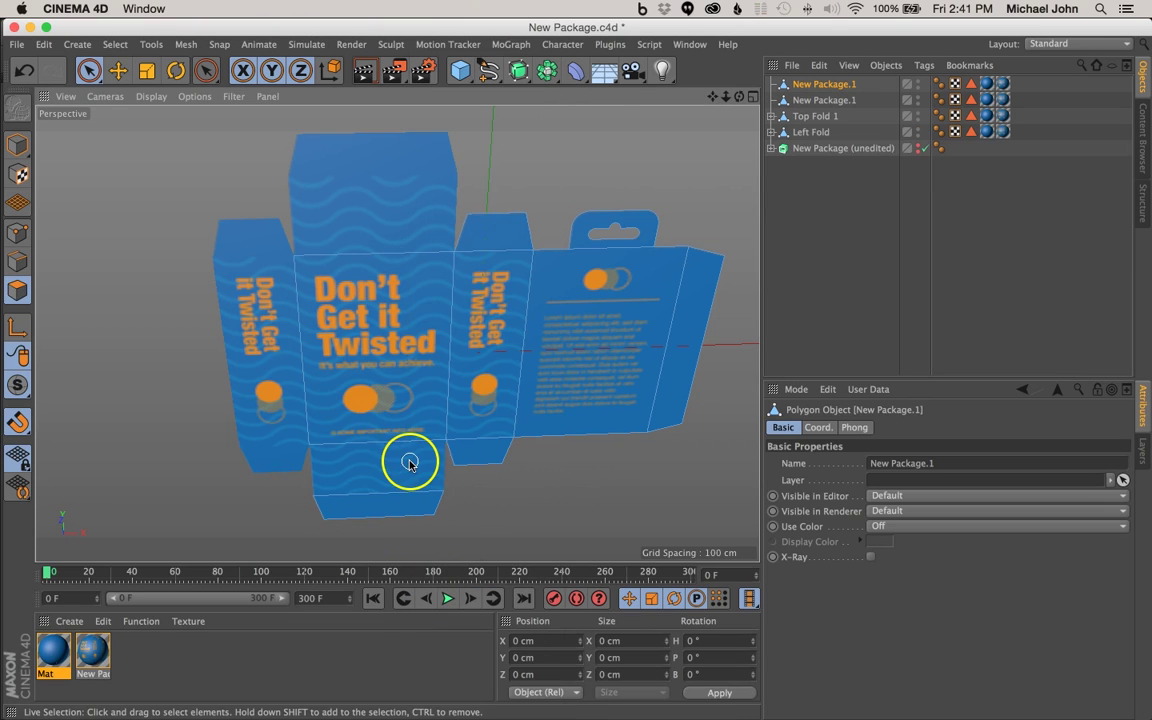
Rename the object split off below the front panel as Bottom Fold 1.
double_click(824, 100)
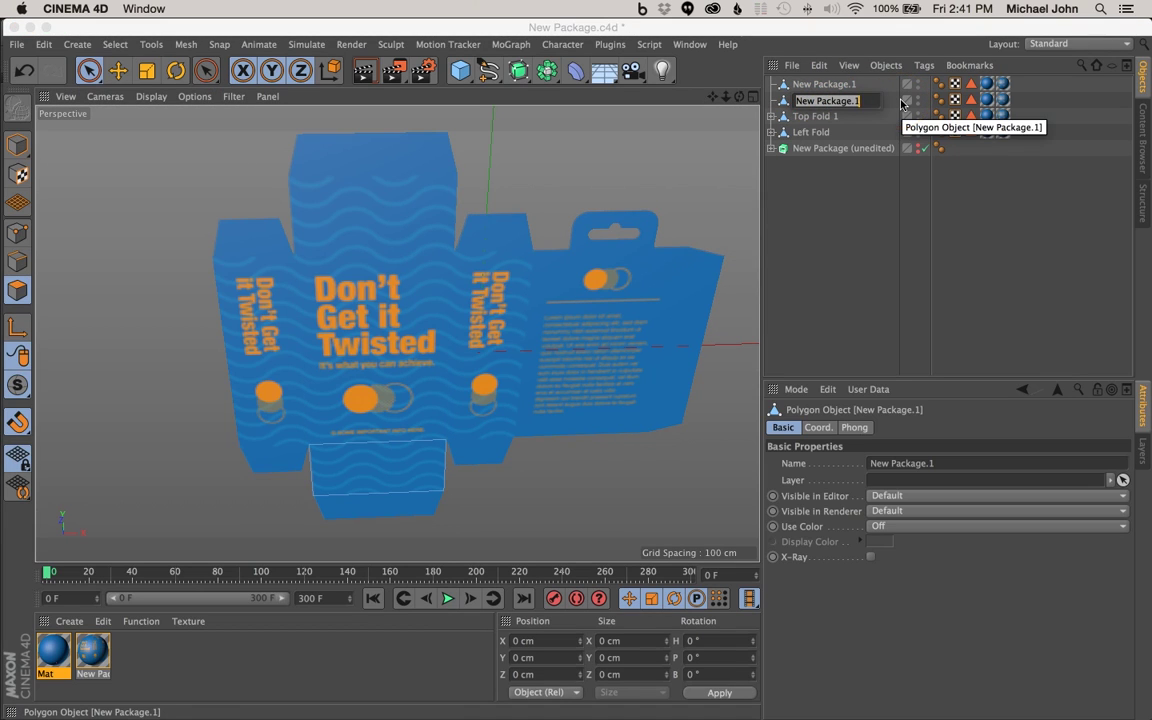
type("Bottom Fold 1")
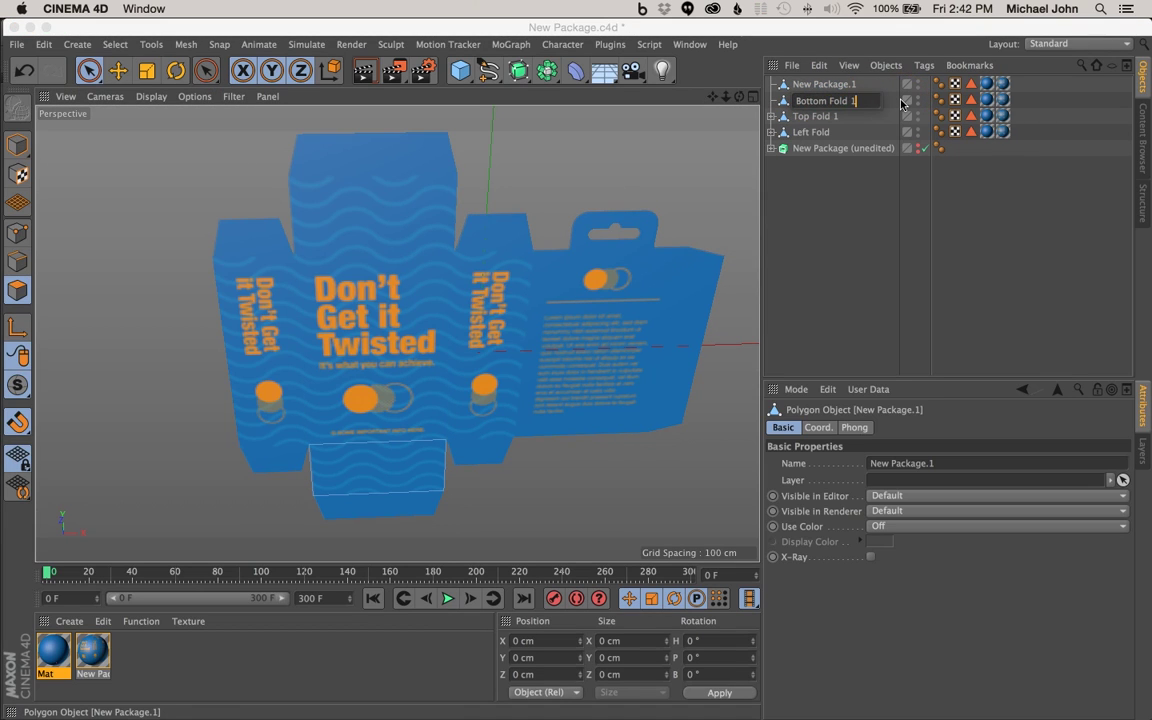
key("Return")
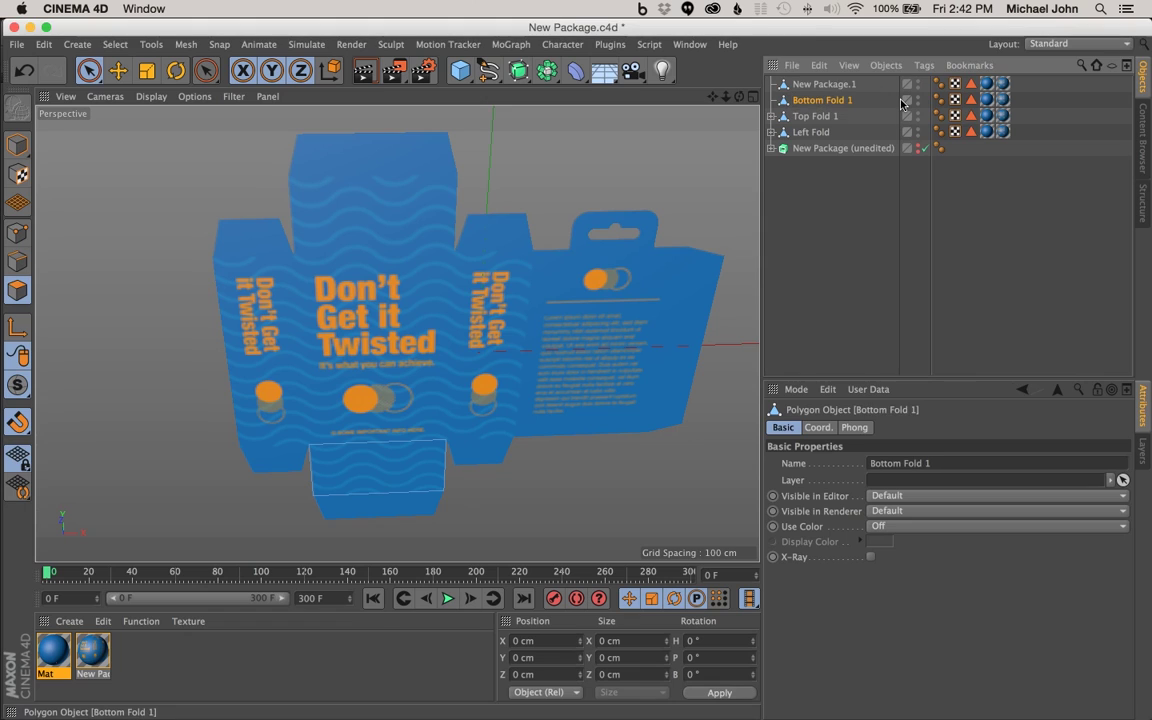
Split the lowest flap, beneath Bottom Fold 1, off New Package.1 and delete the original polygon.
left_click(816, 88)
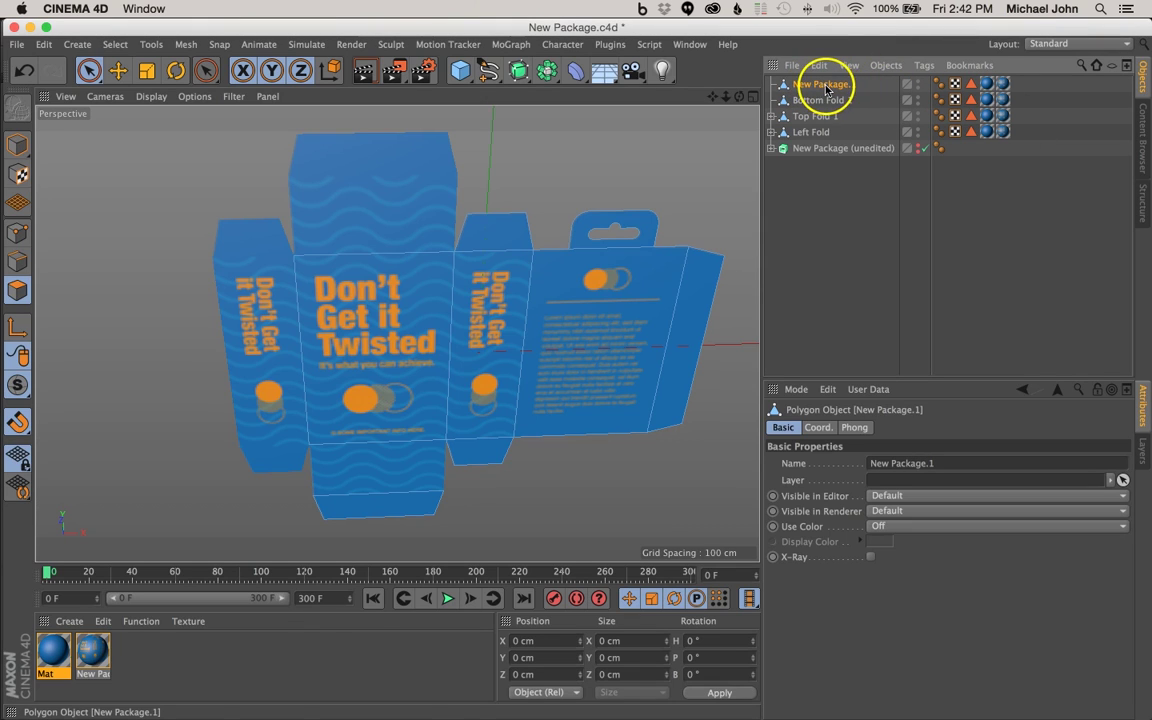
left_click(337, 510)
right_click(432, 506)
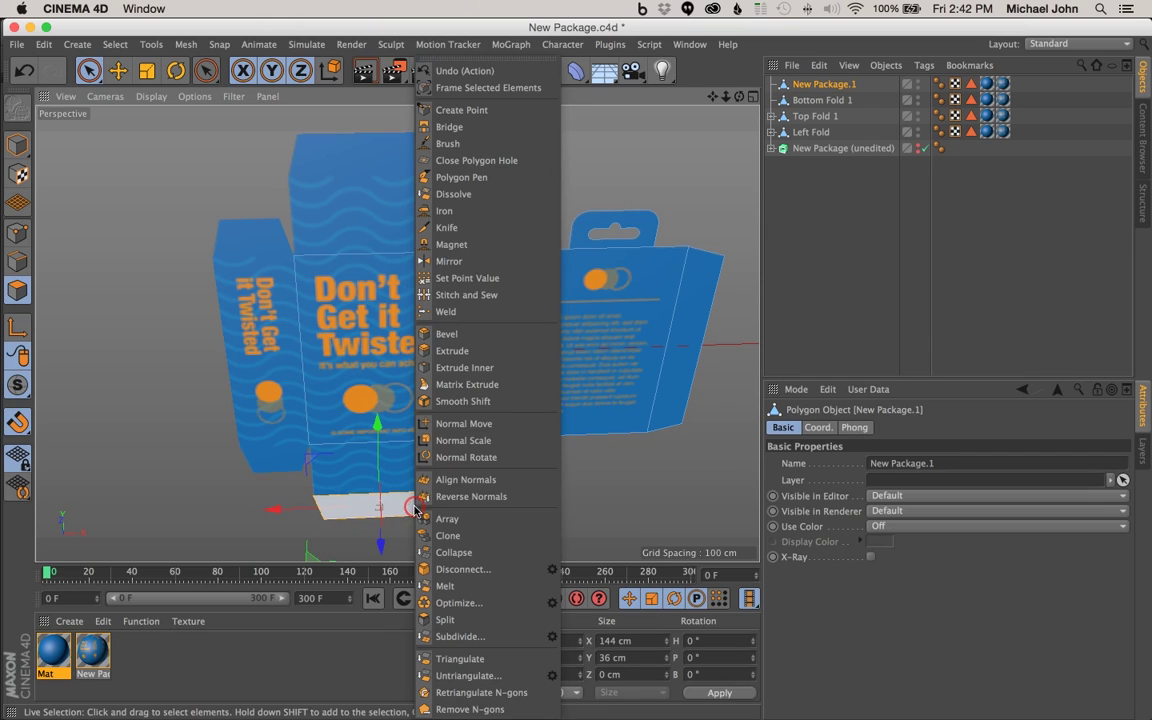
left_click(460, 537)
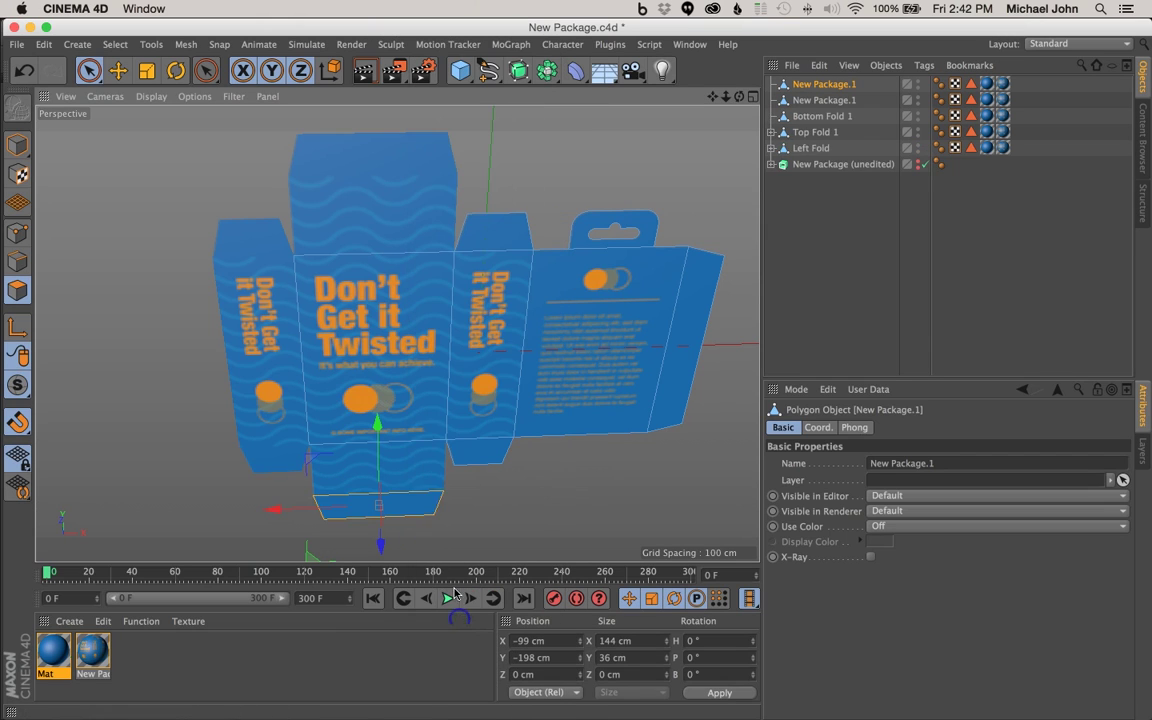
Rename the split-off lowest flap object as Bottom Fold 2, nest it under Bottom Fold 1 and collapse that hierarchy.
double_click(812, 100)
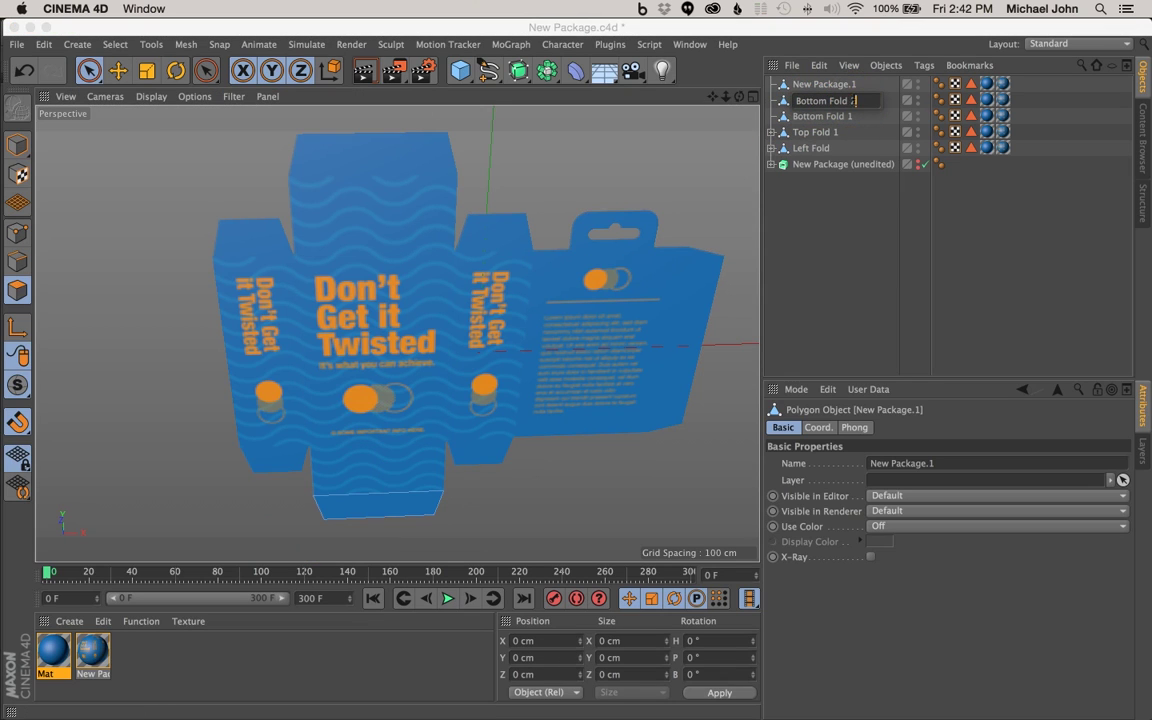
type("Bottom Fold 2")
key("Return")
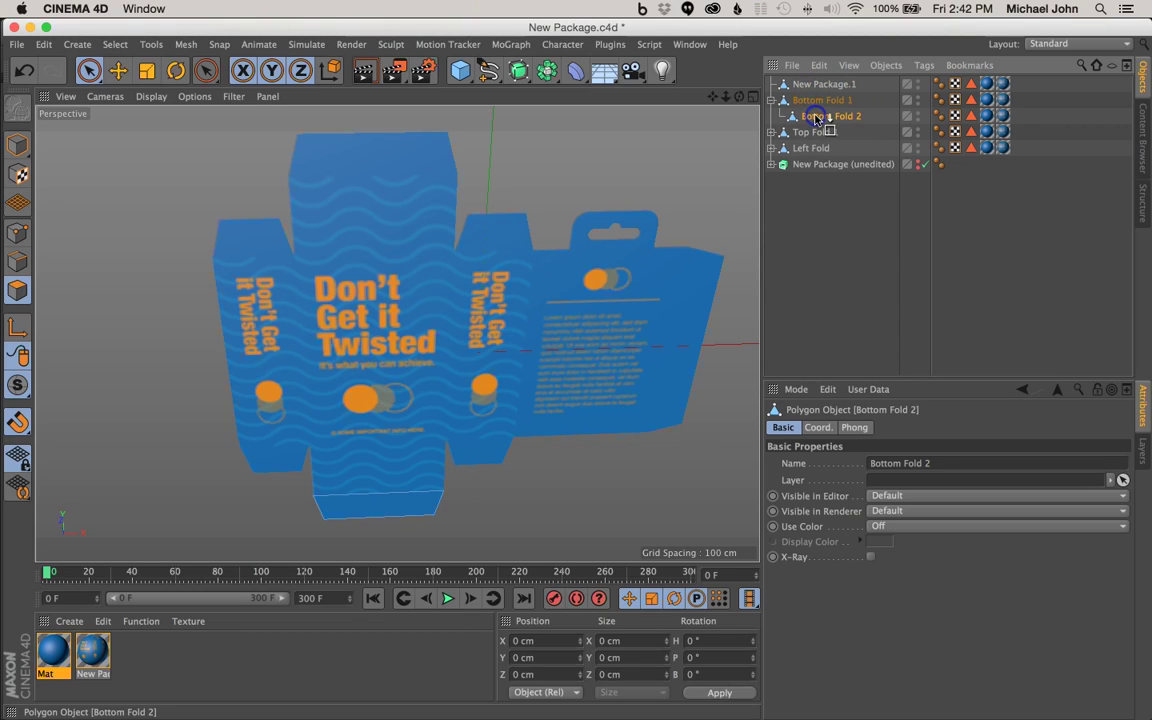
left_click(771, 100)
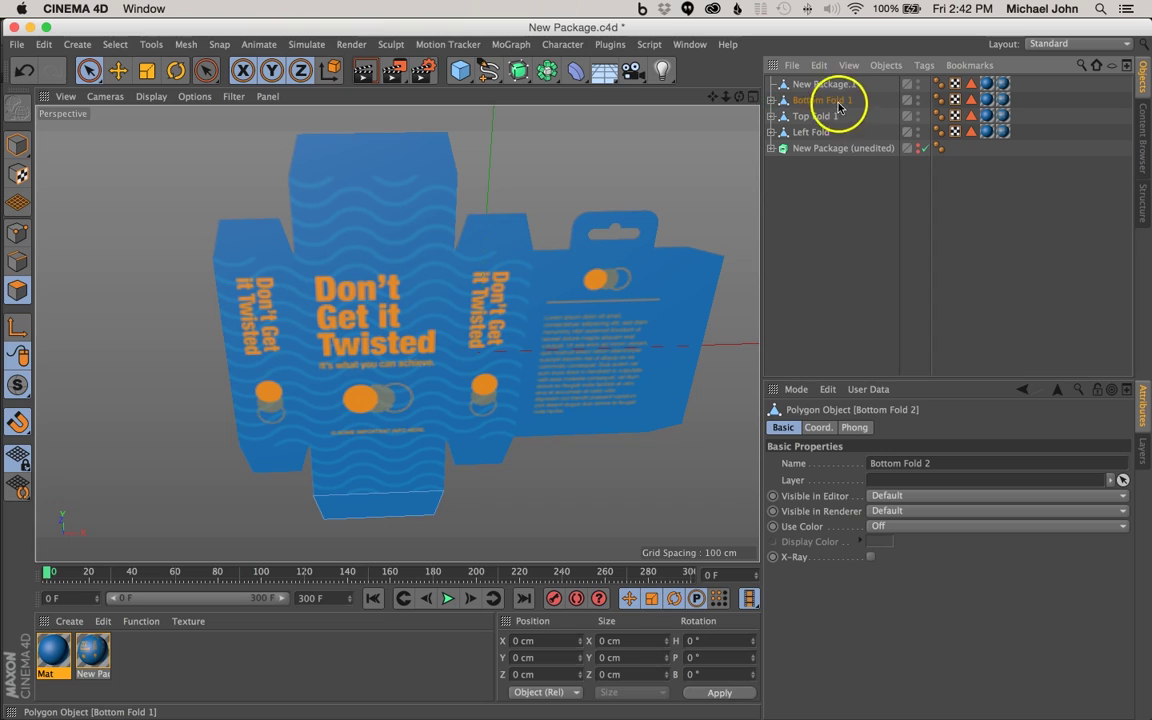
left_click(818, 101)
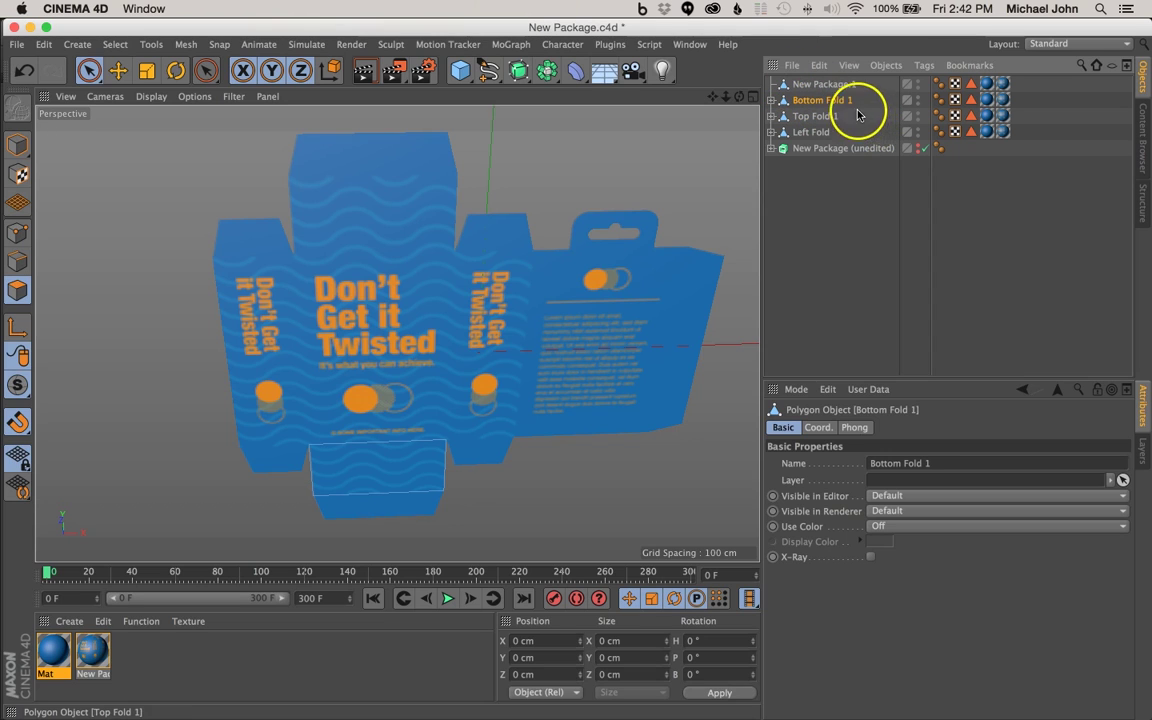
Split the side panel between the front and back panels off New Package.1 and delete the original polygon.
left_click(807, 86)
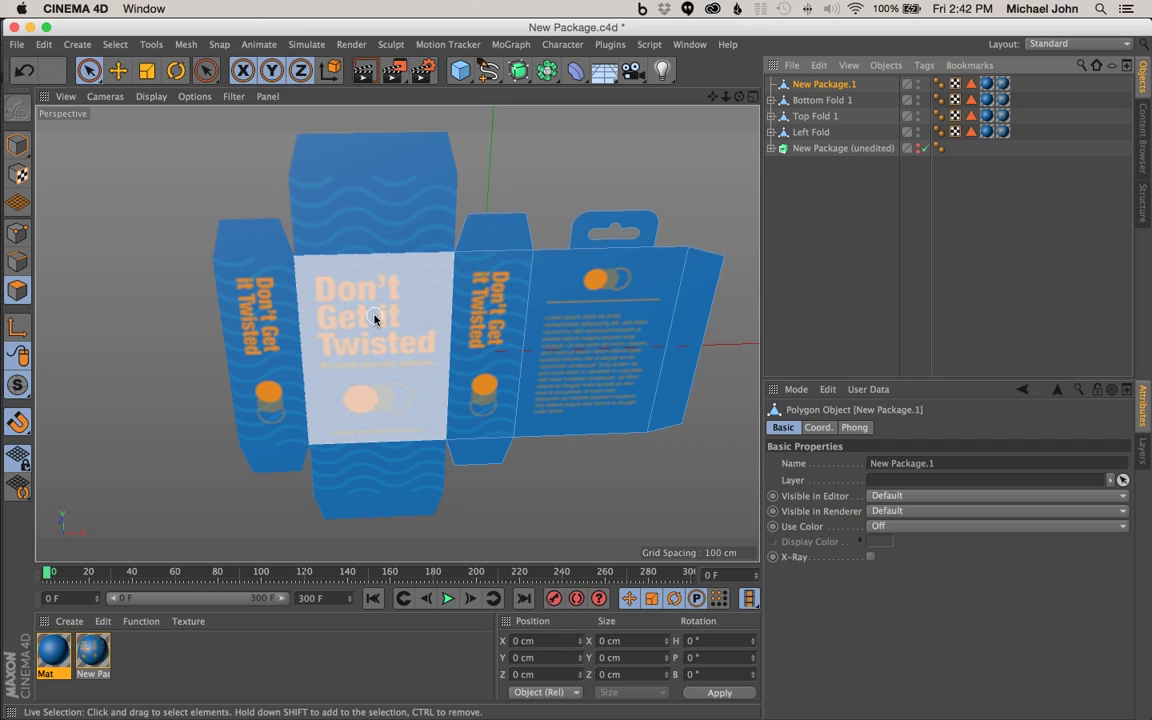
left_click(484, 304)
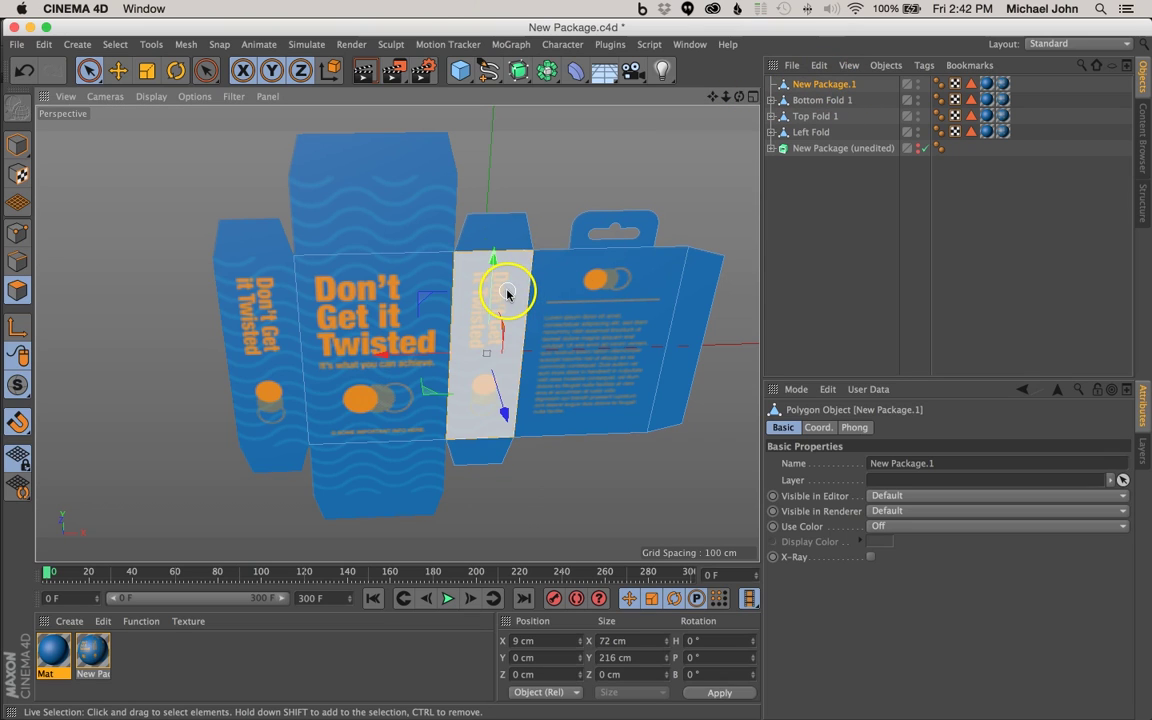
right_click(507, 292)
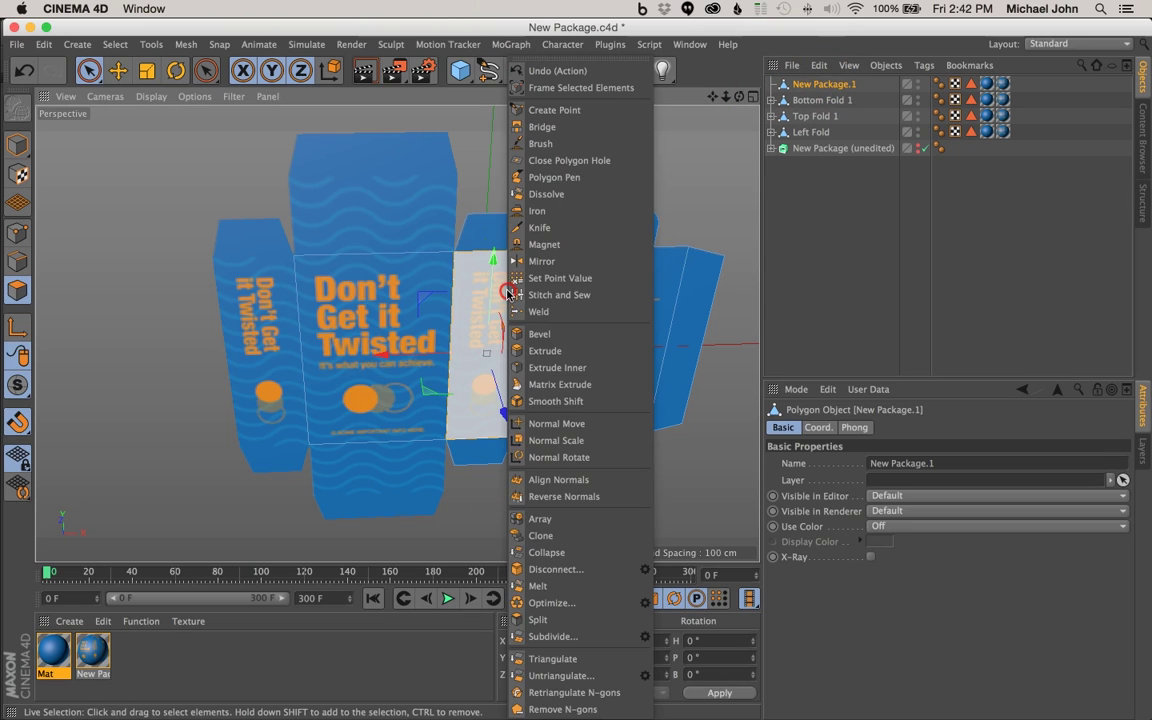
left_click(540, 620)
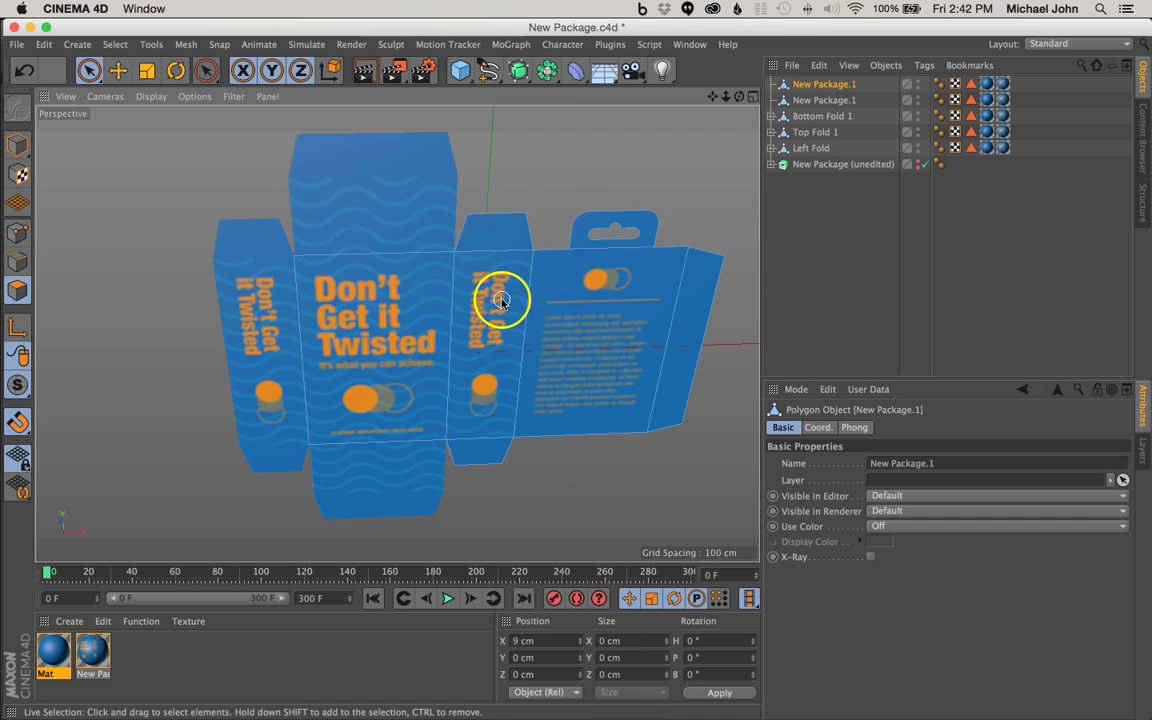
Rename the split-off side panel object as Right Fold and select New Package.1 again.
double_click(830, 100)
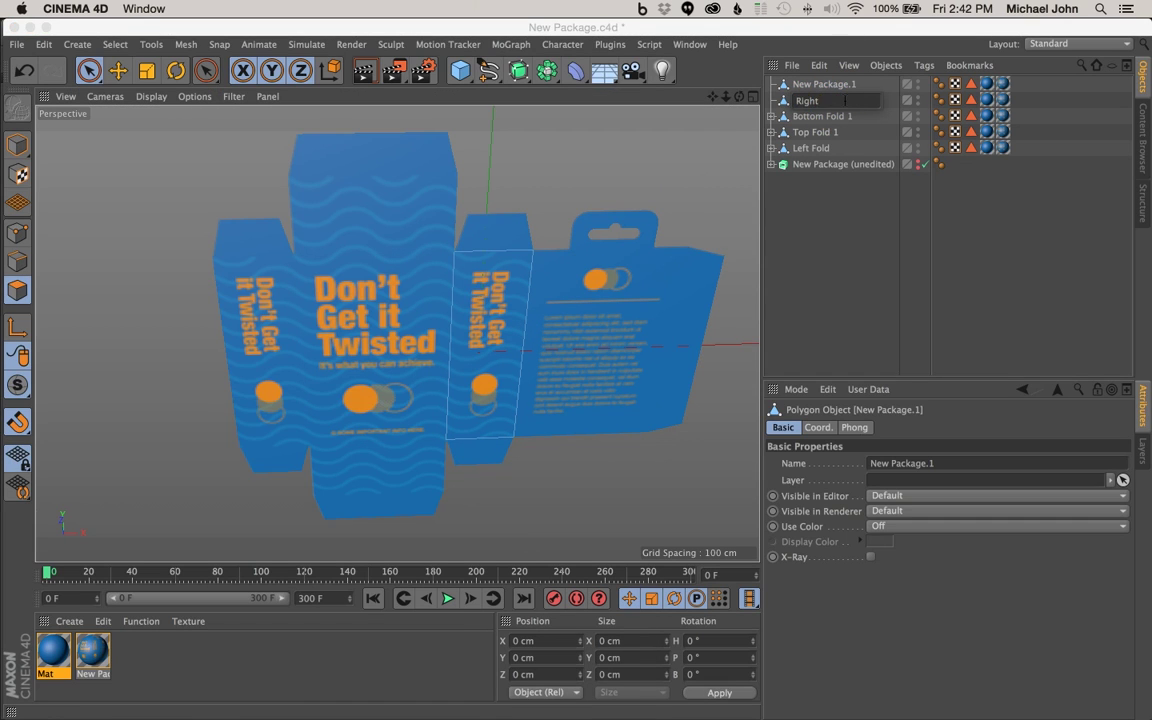
type("Right Fold")
key("Return")
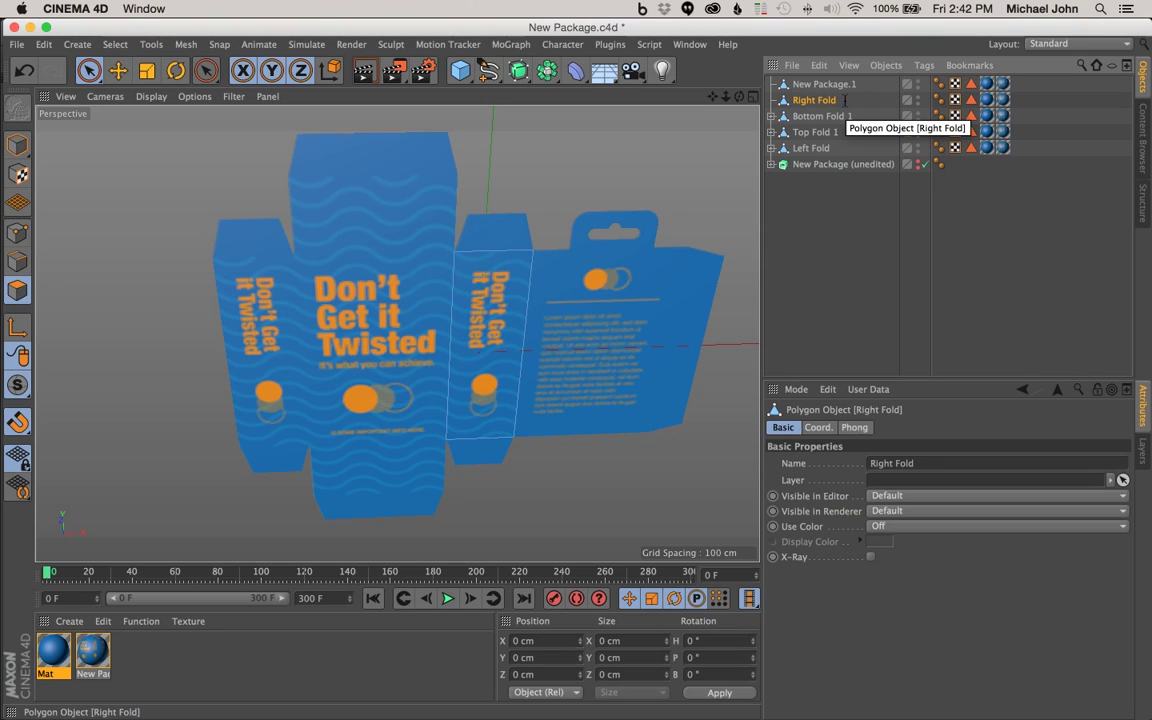
left_click(828, 90)
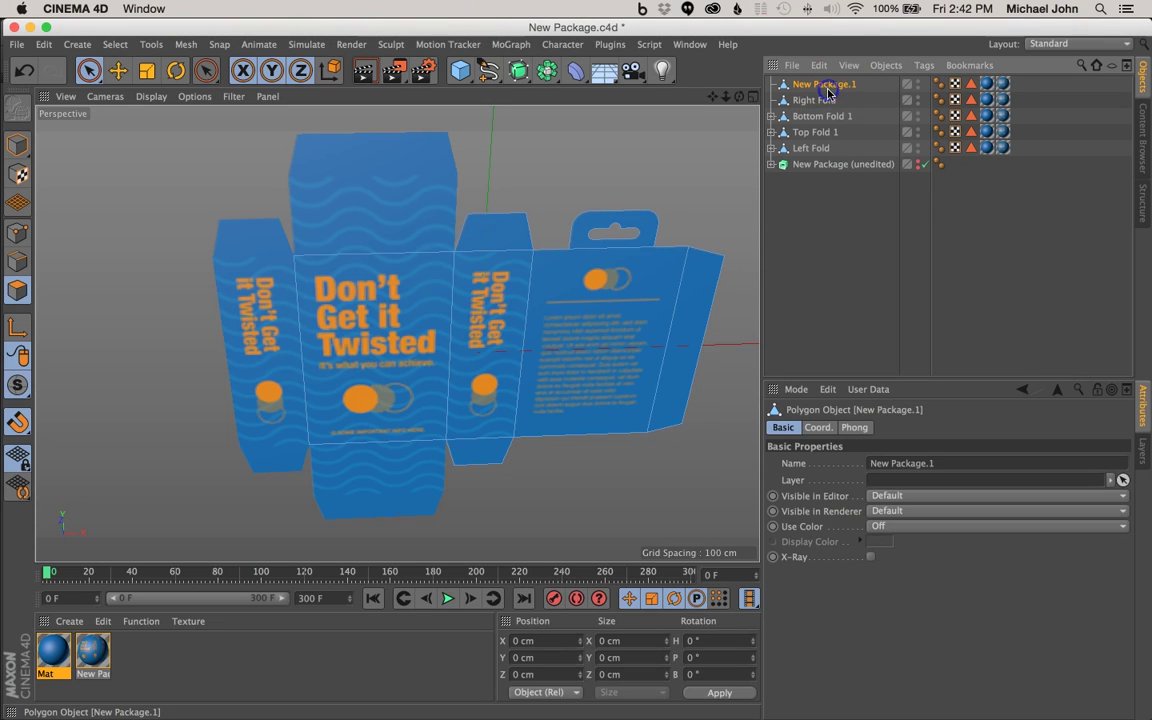
Split the small flap above Right Fold off New Package.1, delete its original polygon, and rename the new object Right Top Fold.
left_click(477, 239)
right_click(474, 240)
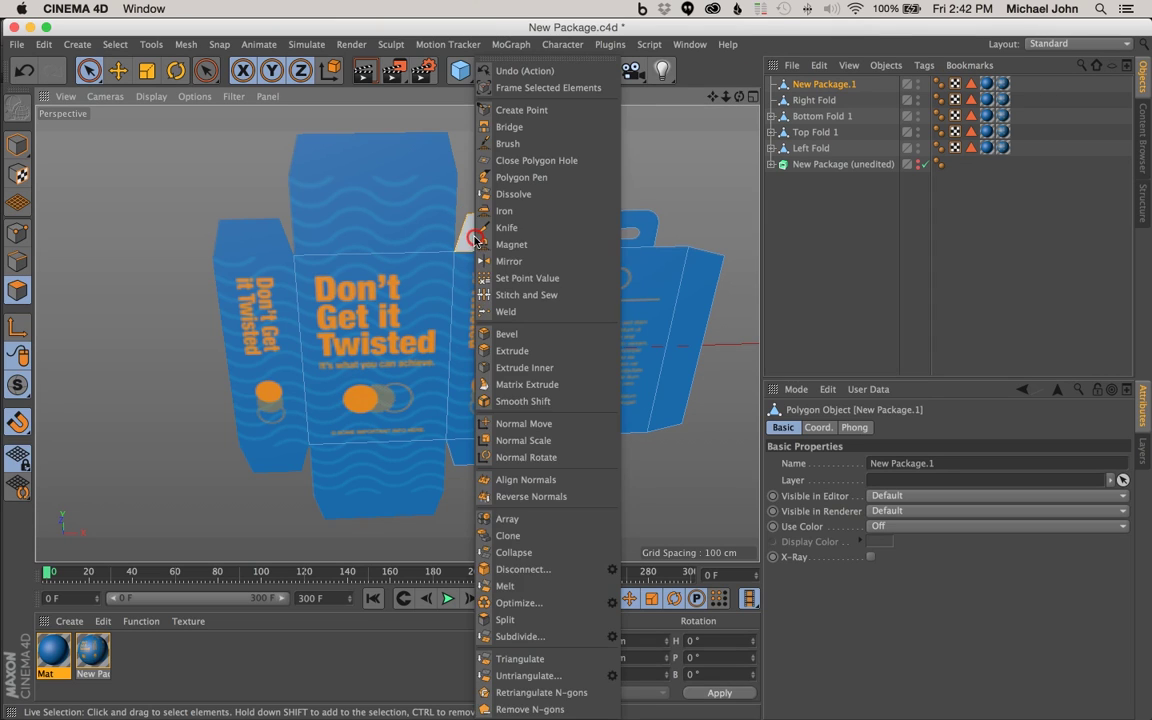
left_click(500, 620)
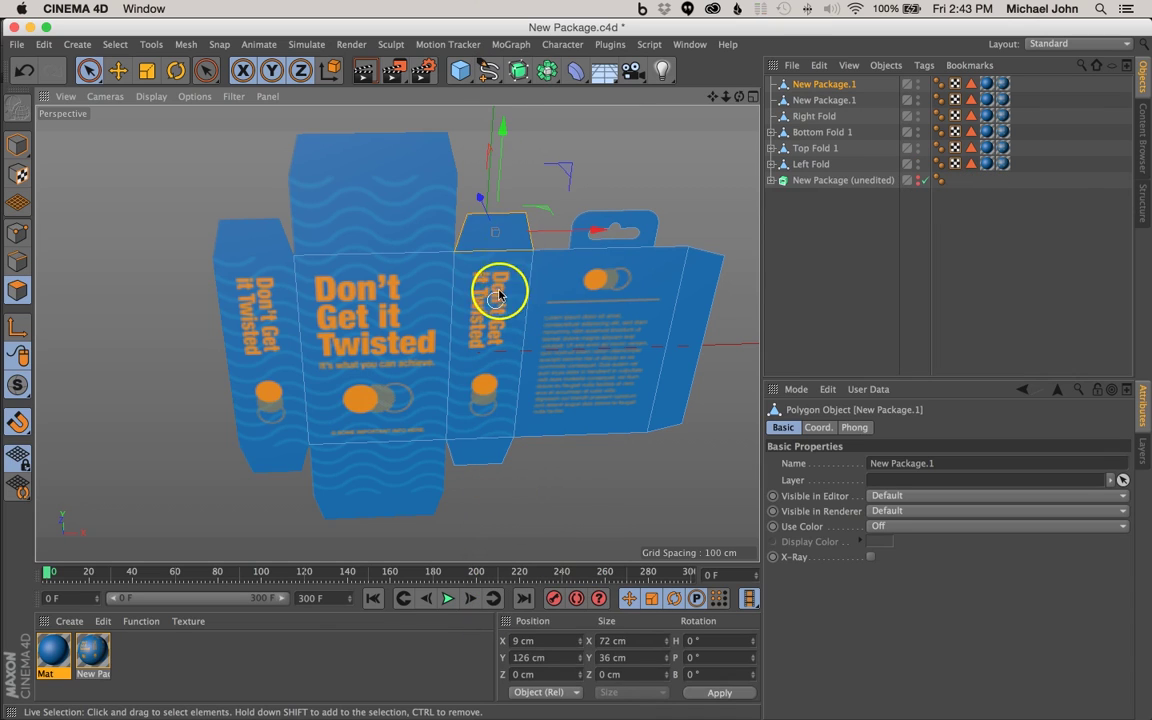
double_click(828, 101)
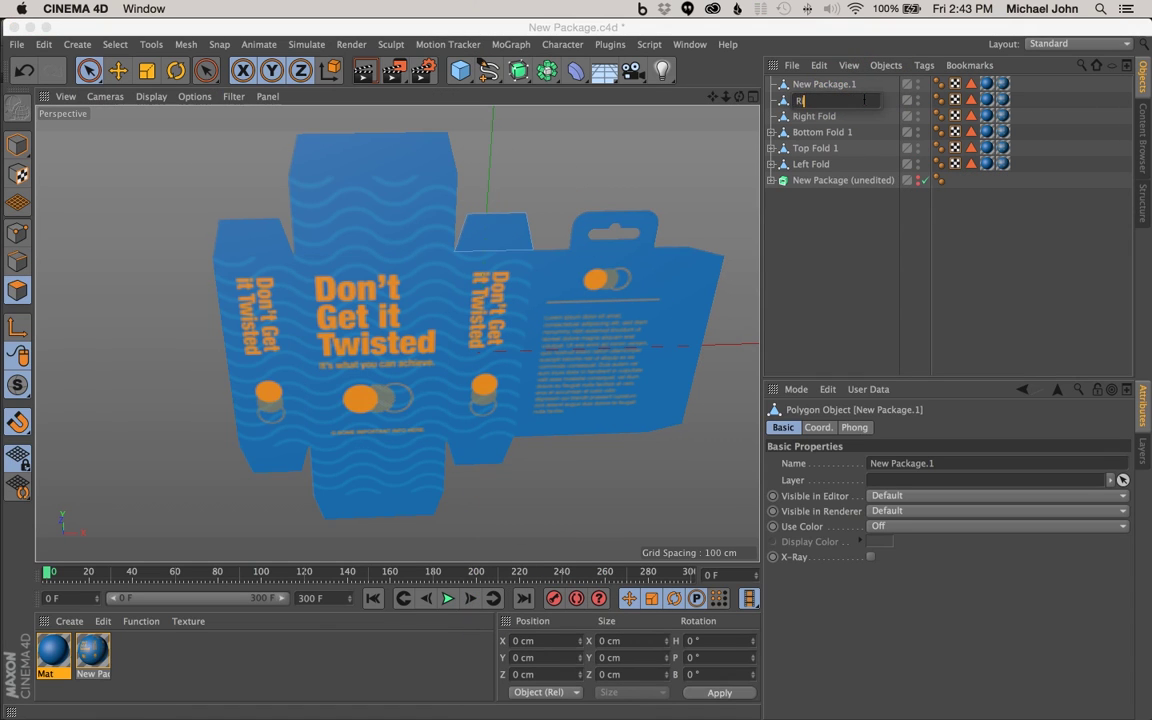
type("Right Top Fold")
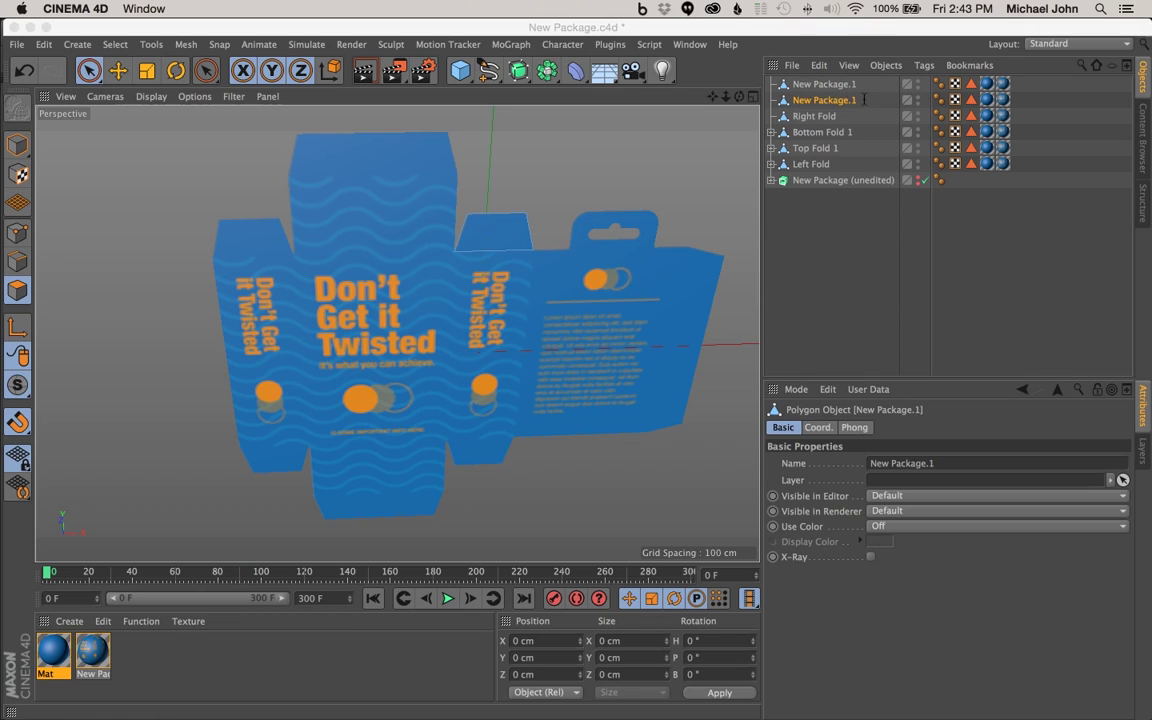
key("Return")
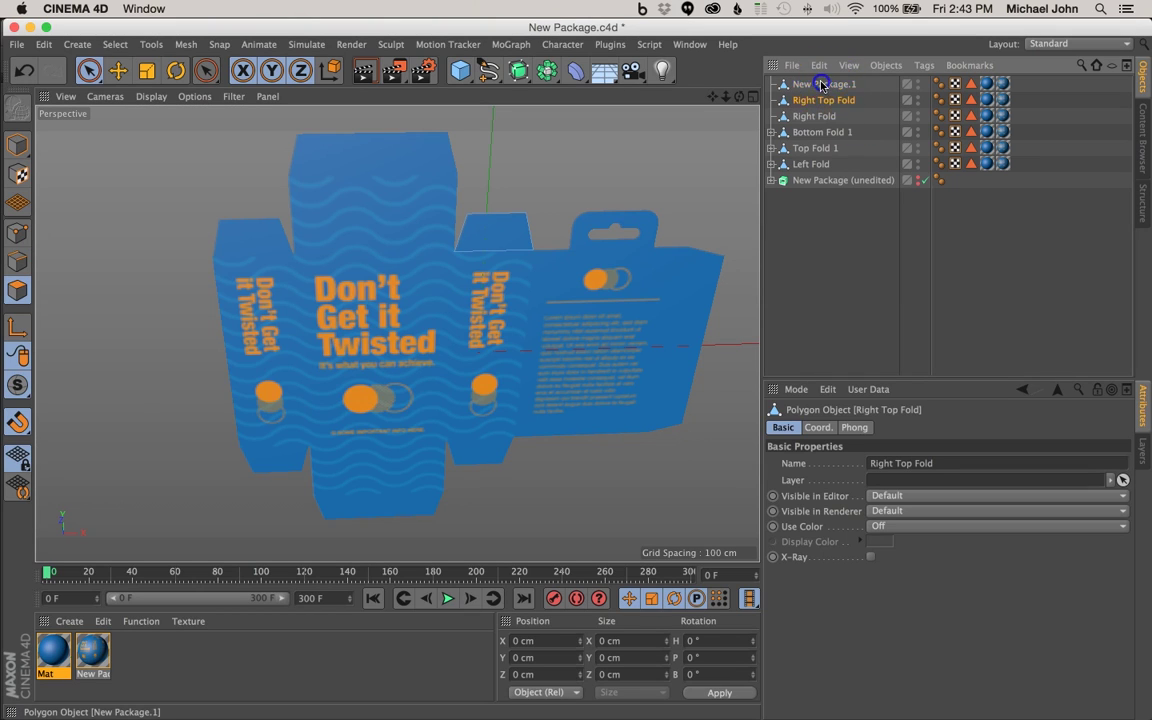
Split the small flap below Right Fold off New Package.1, delete its original polygon, and rename the new object Right Bottom Fold.
left_click(820, 85)
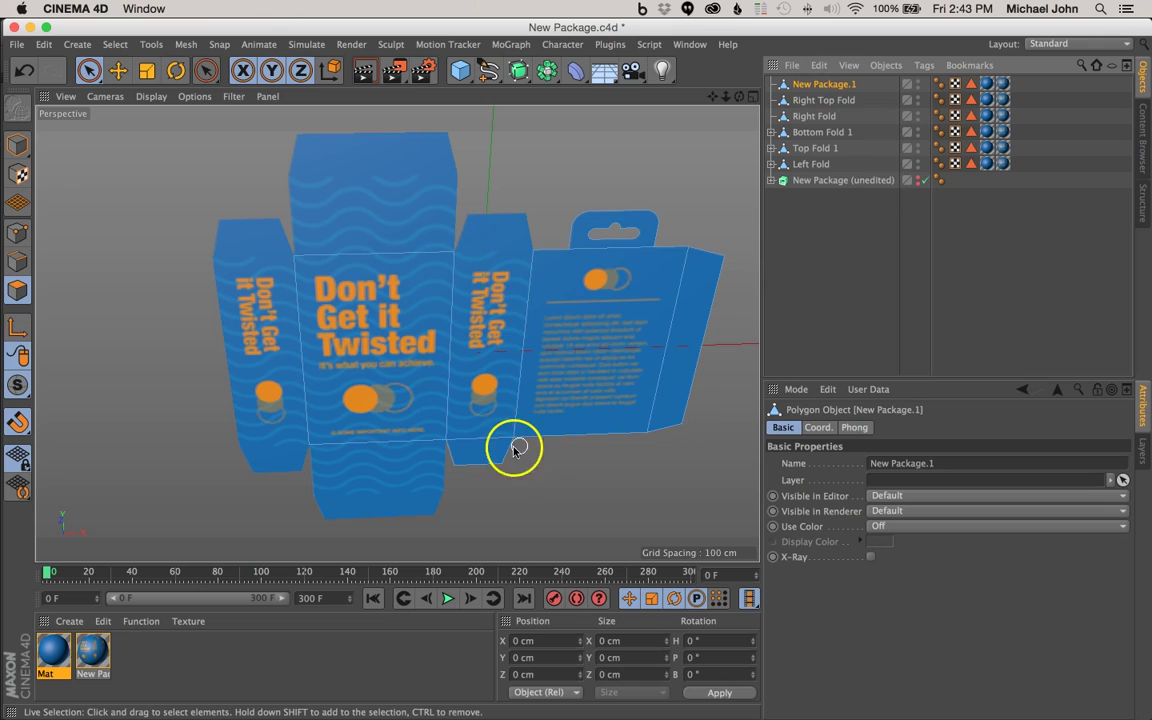
left_click(478, 455)
right_click(459, 455)
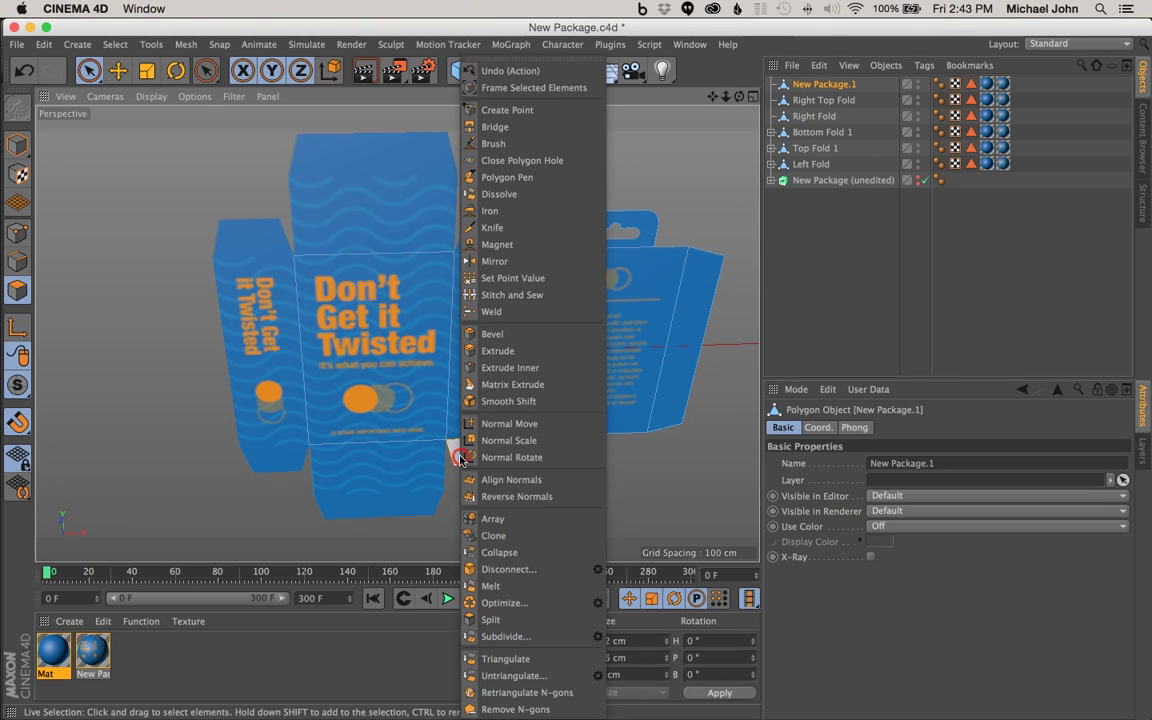
left_click(491, 619)
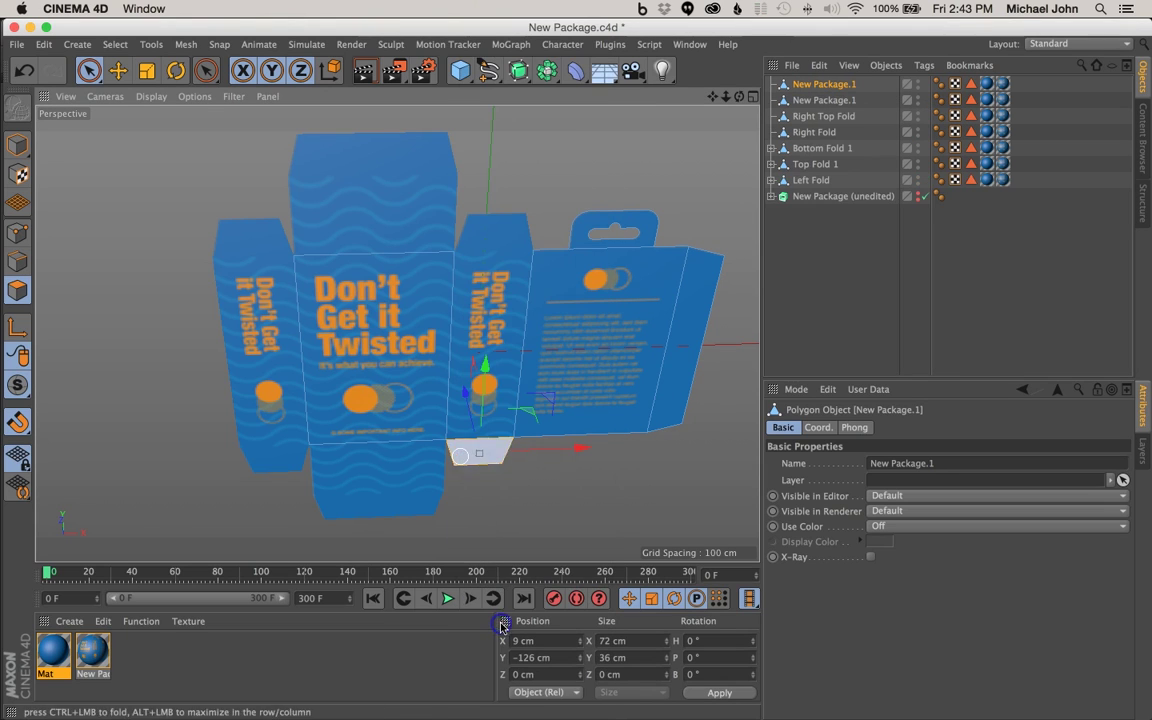
double_click(835, 101)
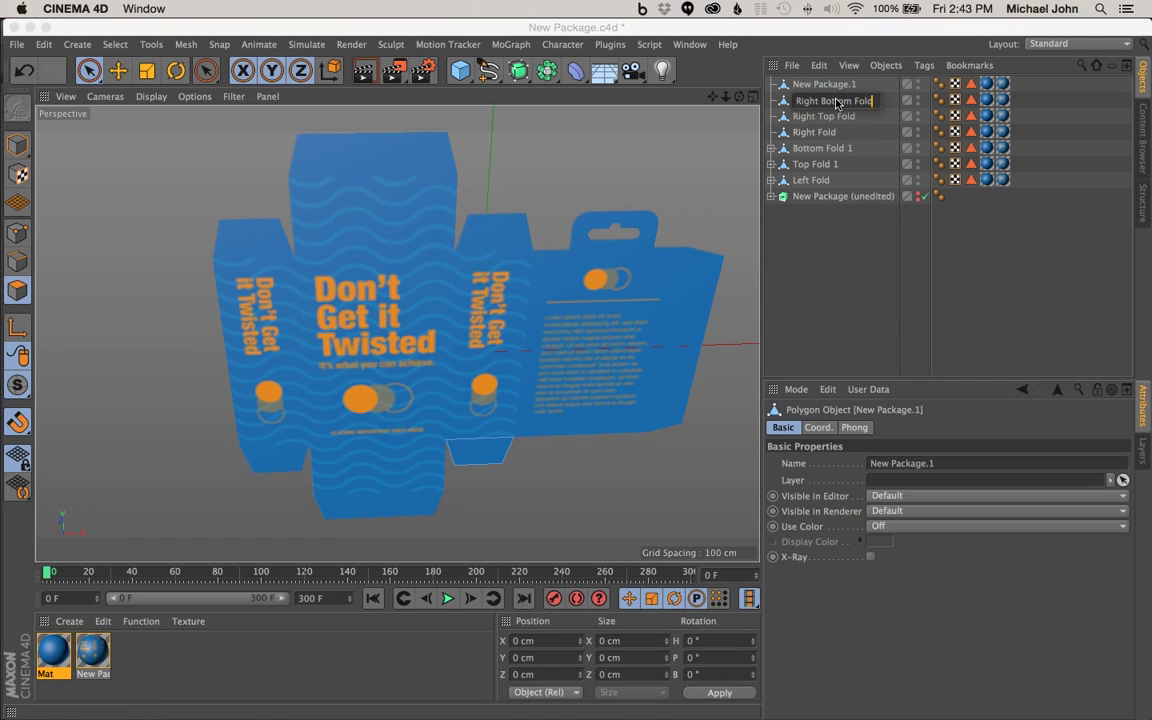
key("Return")
Nest Right Bottom Fold and Right Top Fold under Right Fold without duplicating them, and collapse that hierarchy.
left_click(842, 101)
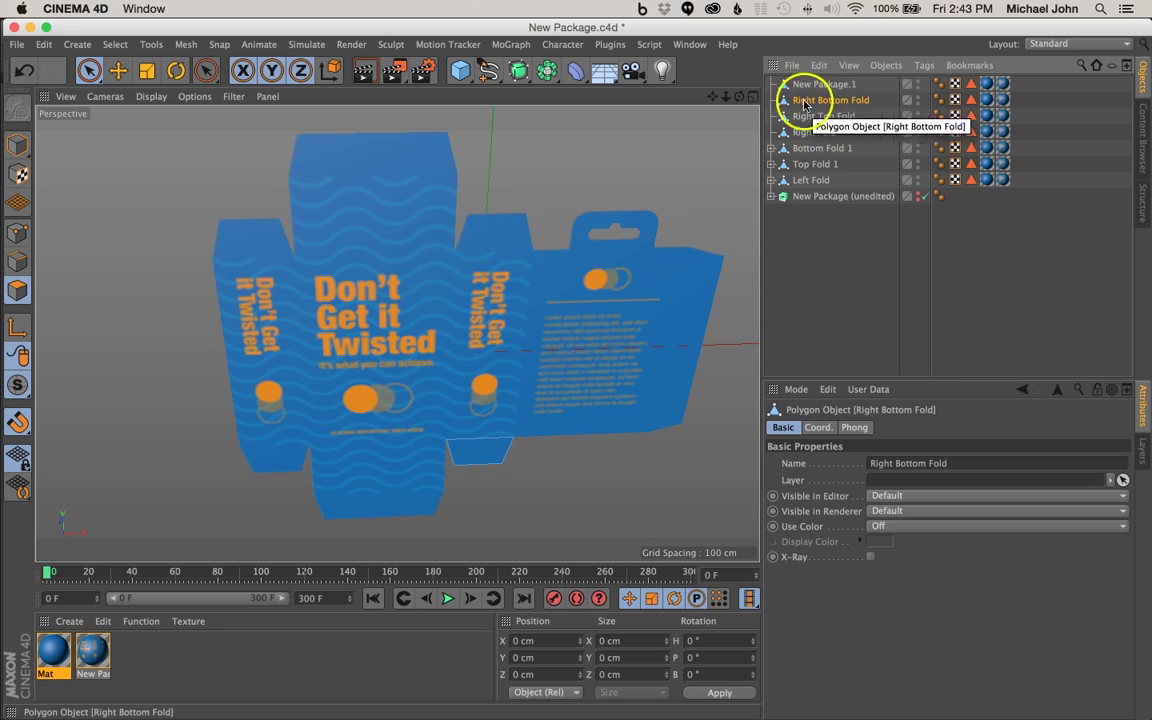
left_click(811, 118, "shift")
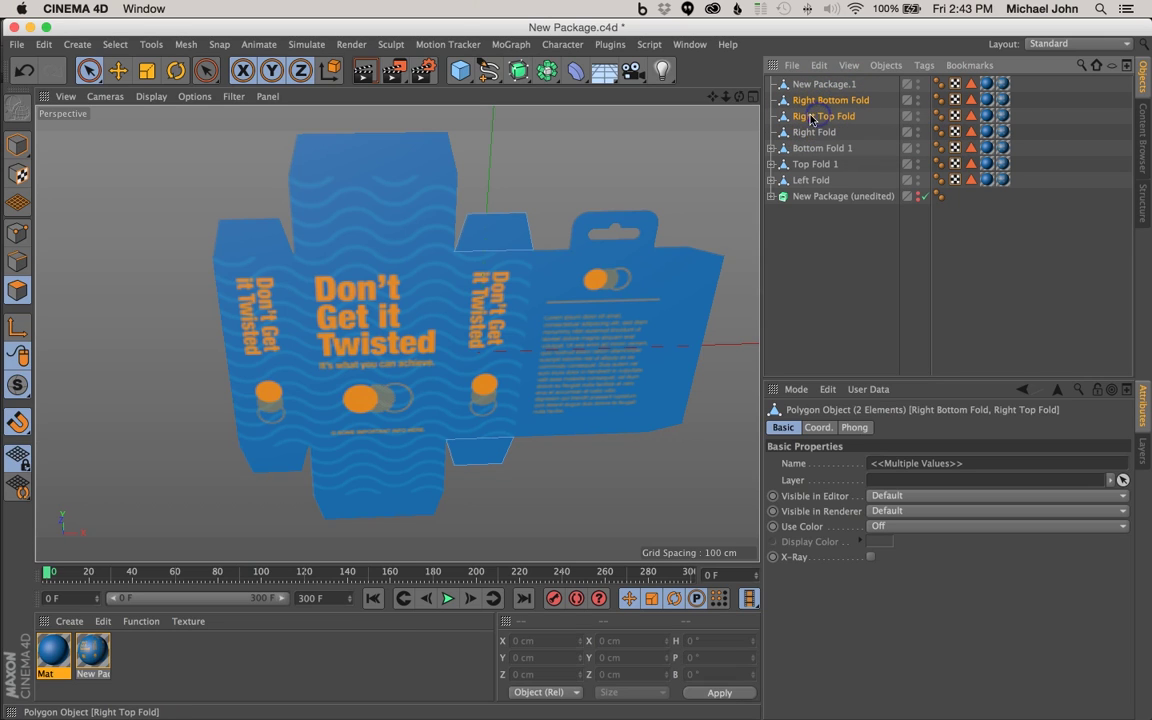
left_click_drag(810, 118, 812, 134)
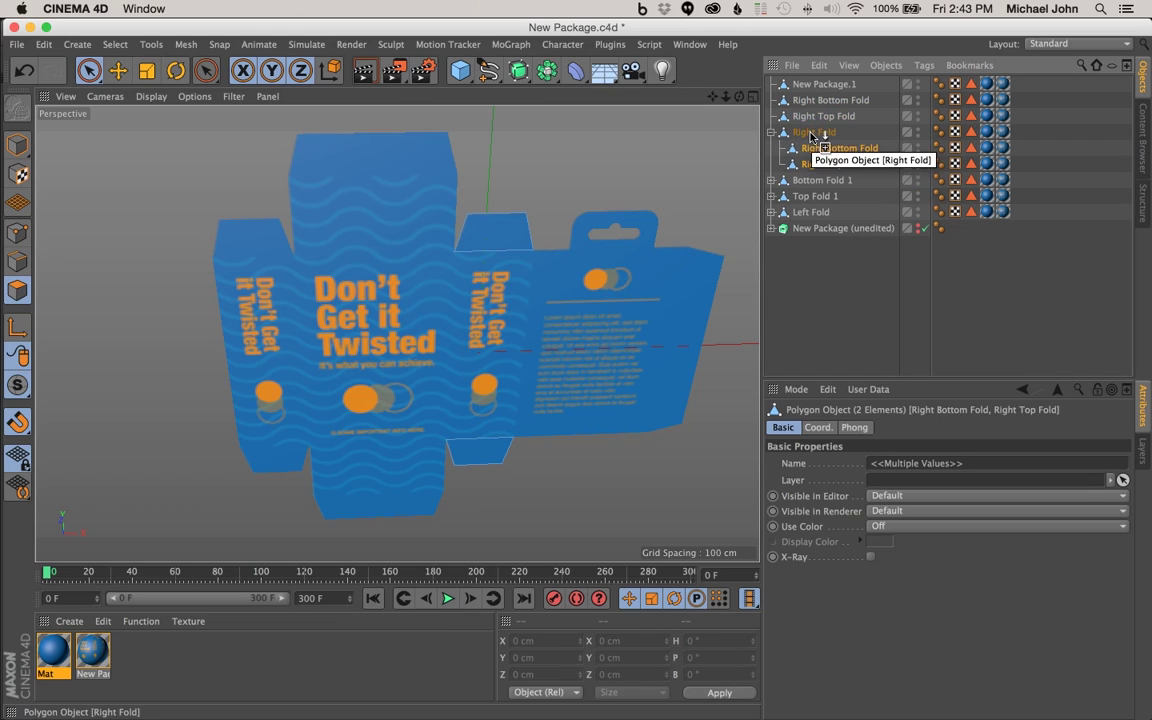
key("super+z")
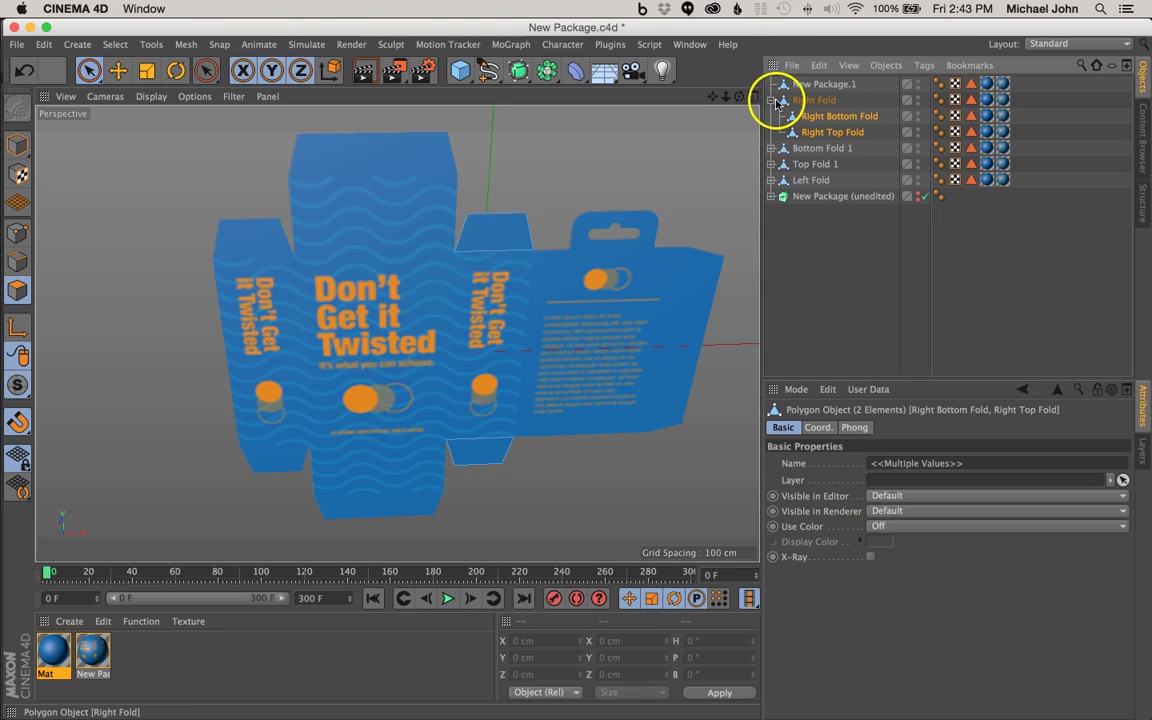
left_click(771, 101)
Split the back panel together with its hanging tab off New Package.1 and delete the original polygons.
left_click(828, 101)
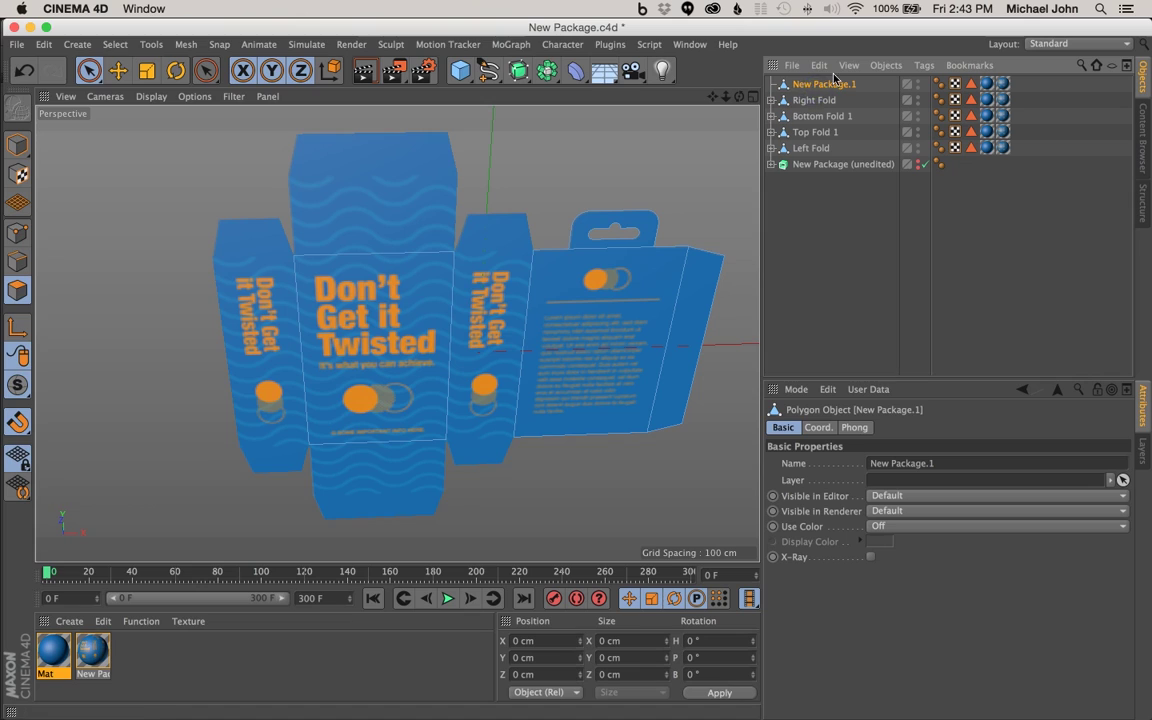
left_click(612, 268)
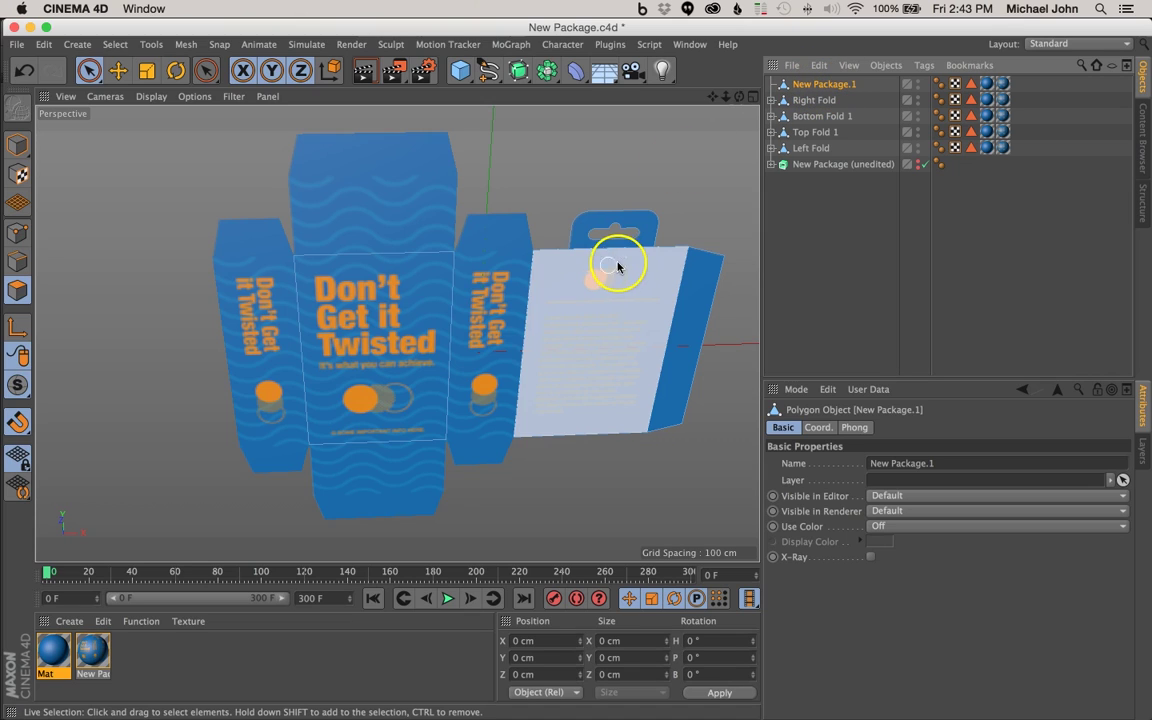
left_click(607, 251, "shift")
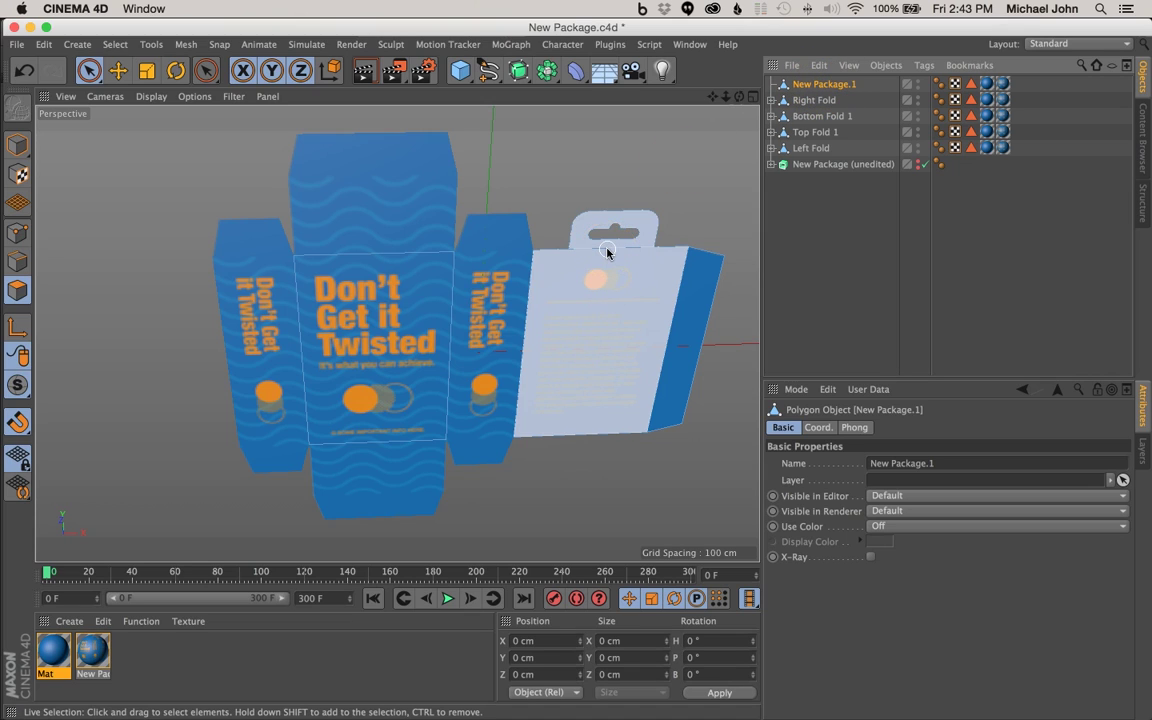
left_click(607, 301, "ctrl")
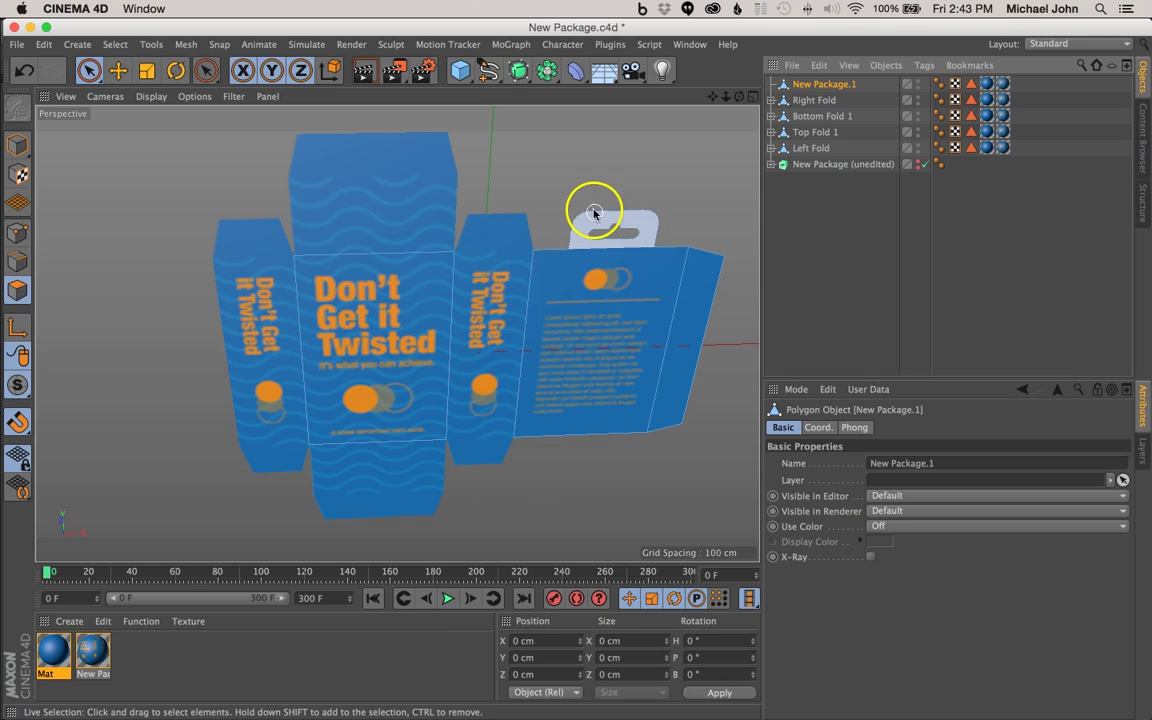
left_click(585, 248, "shift")
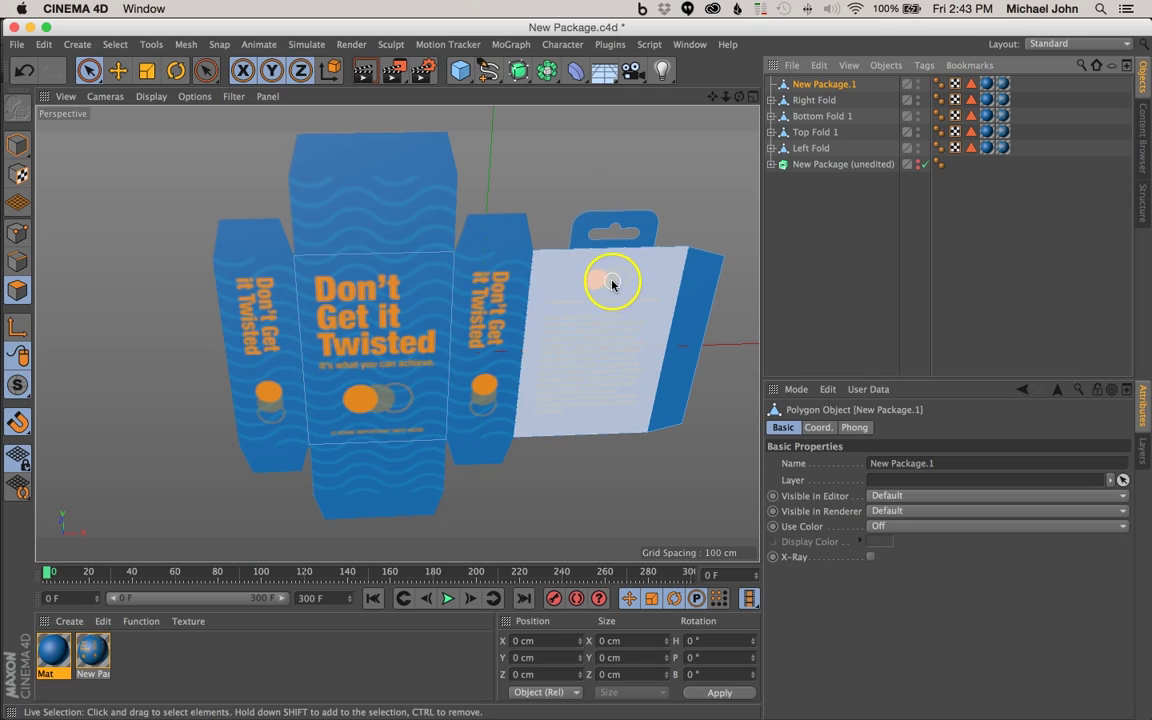
left_click(606, 284)
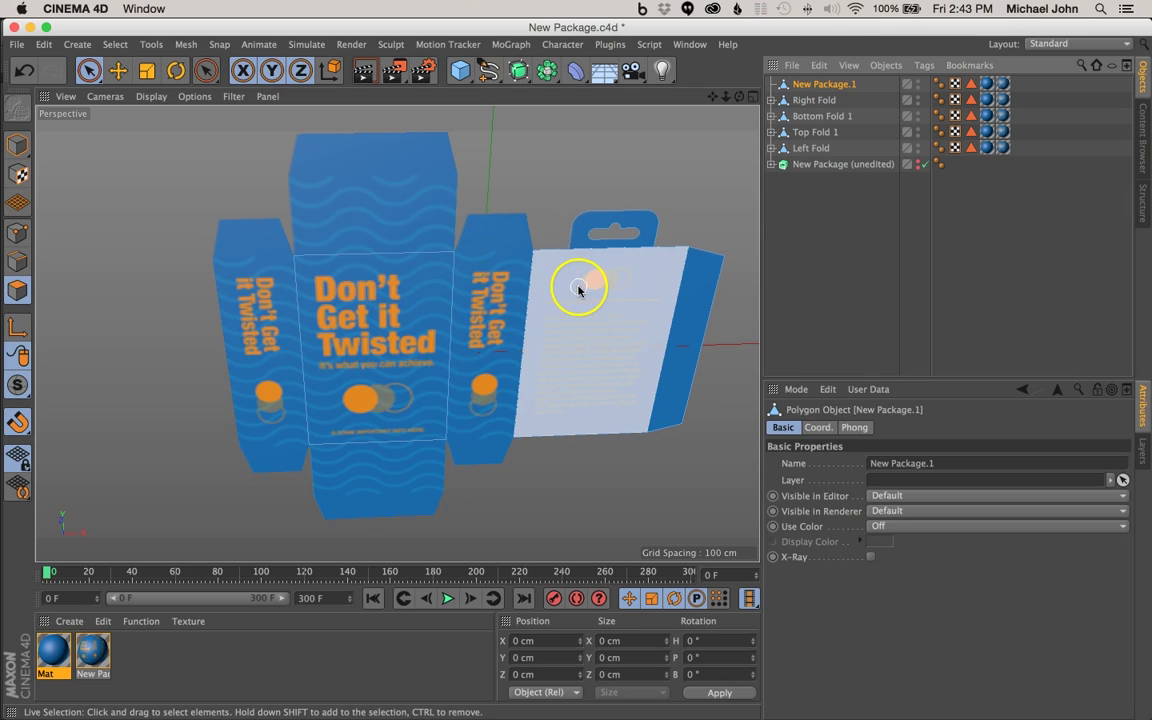
left_click(585, 302)
mouse_move(586, 249)
left_mouse_down()
mouse_move(592, 224)
mouse_move(582, 282)
mouse_move(573, 271)
left_mouse_up()
right_click(573, 270)
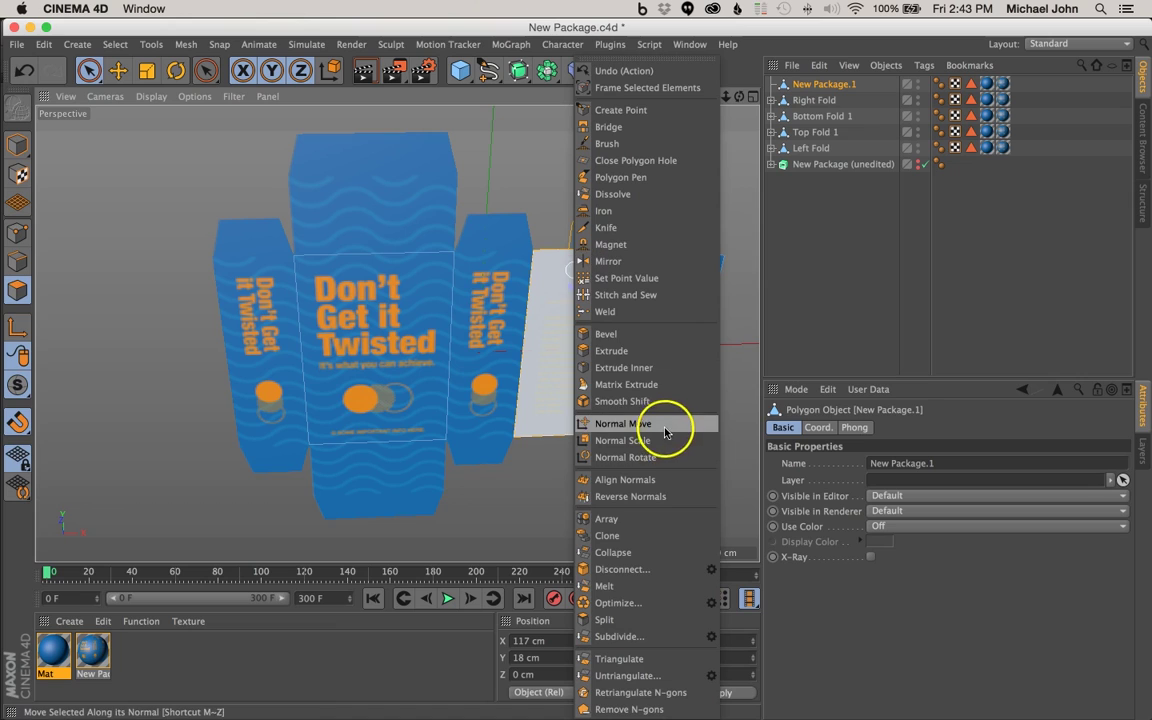
left_click(630, 619)
left_click(599, 388)
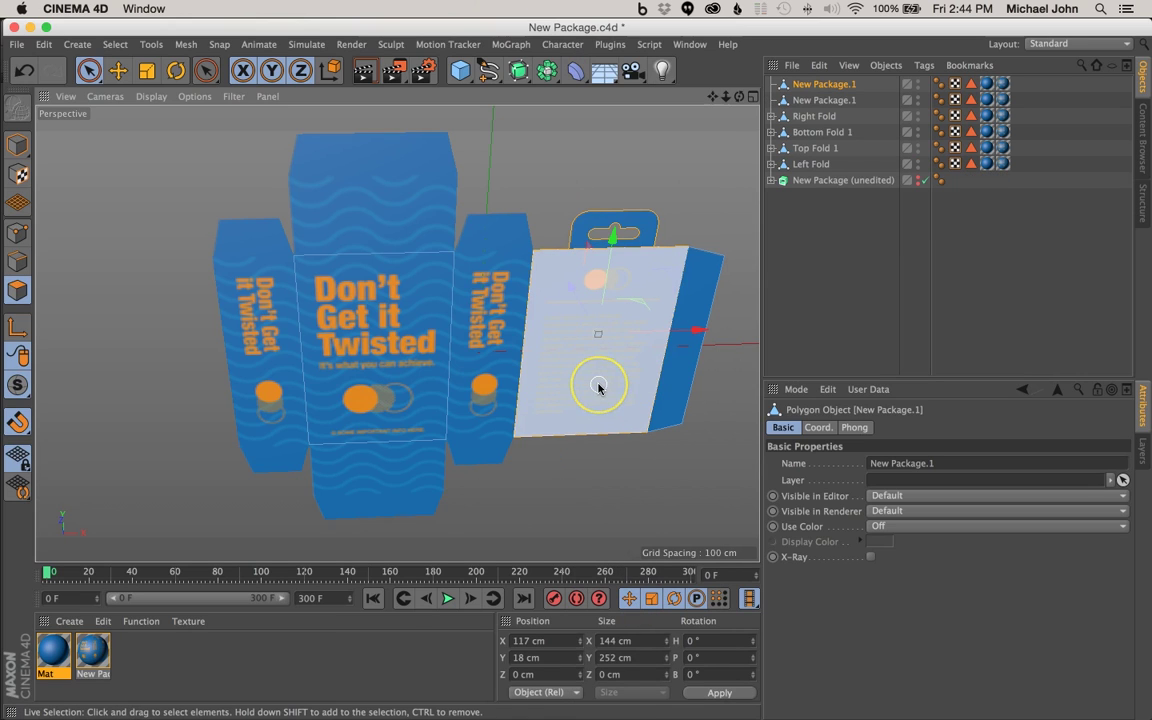
Rename the split-off back panel object as Back Fold 1.
double_click(822, 100)
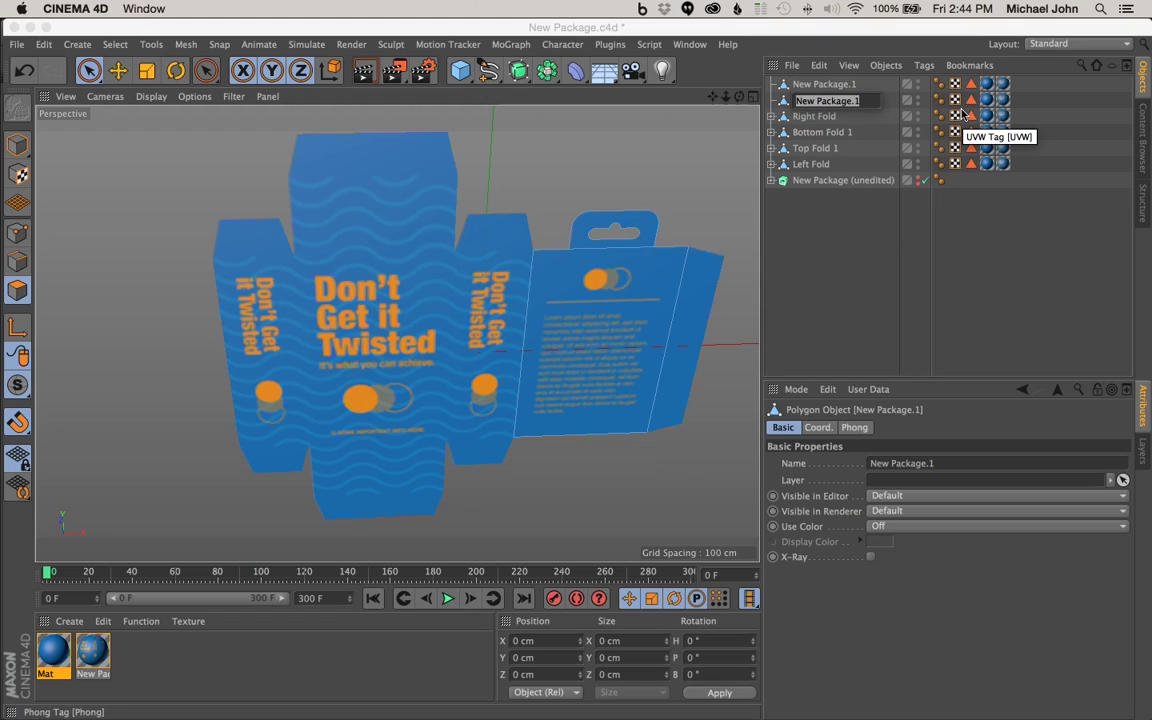
type("Back Fold 1")
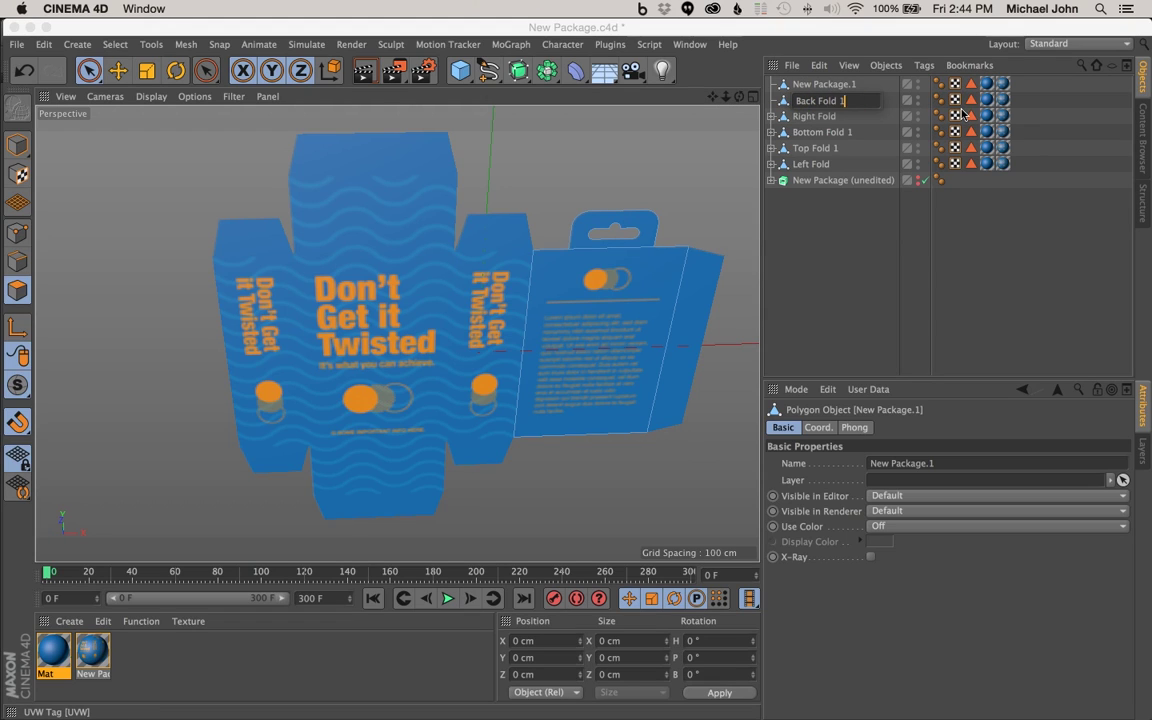
key("Return")
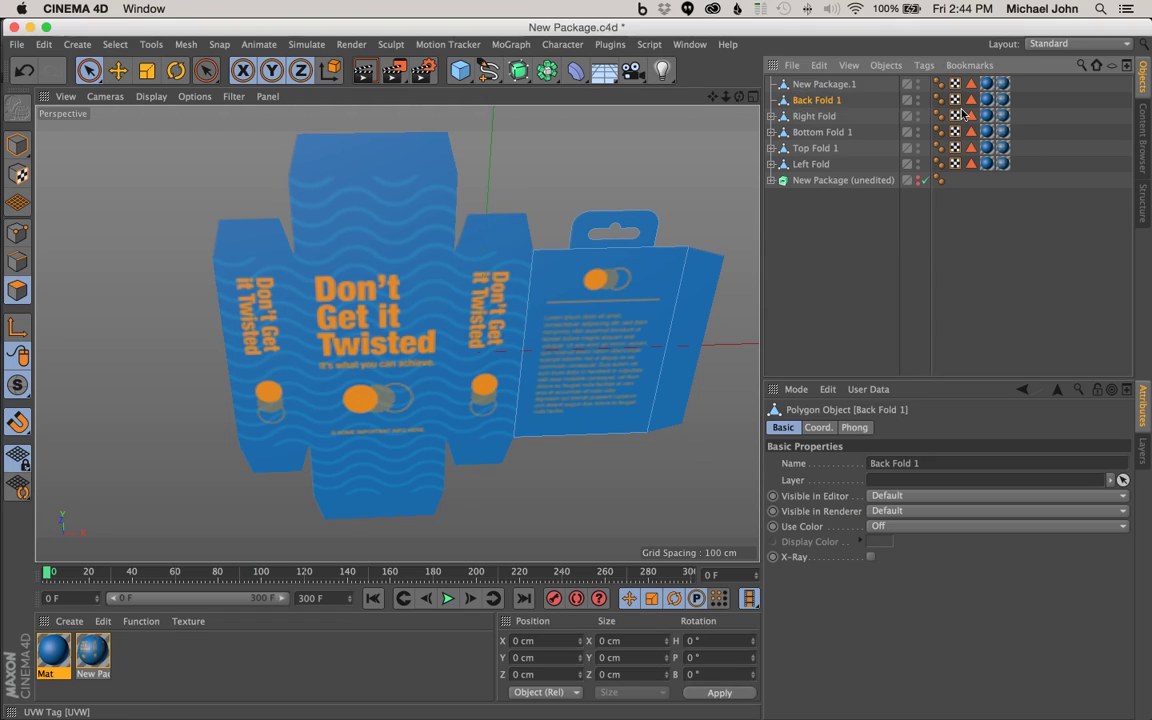
Split the narrow glue flap at the back panel's outer edge off New Package.1 and delete the original polygon.
left_click(808, 86)
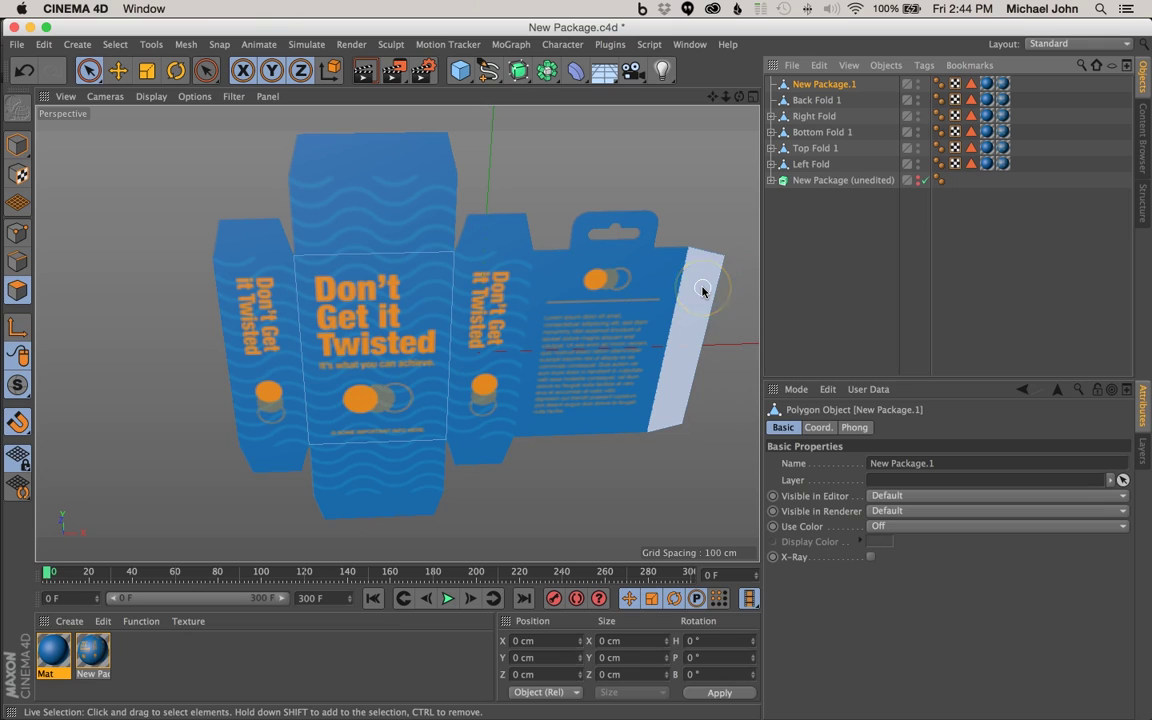
left_click(692, 325)
right_click(676, 374)
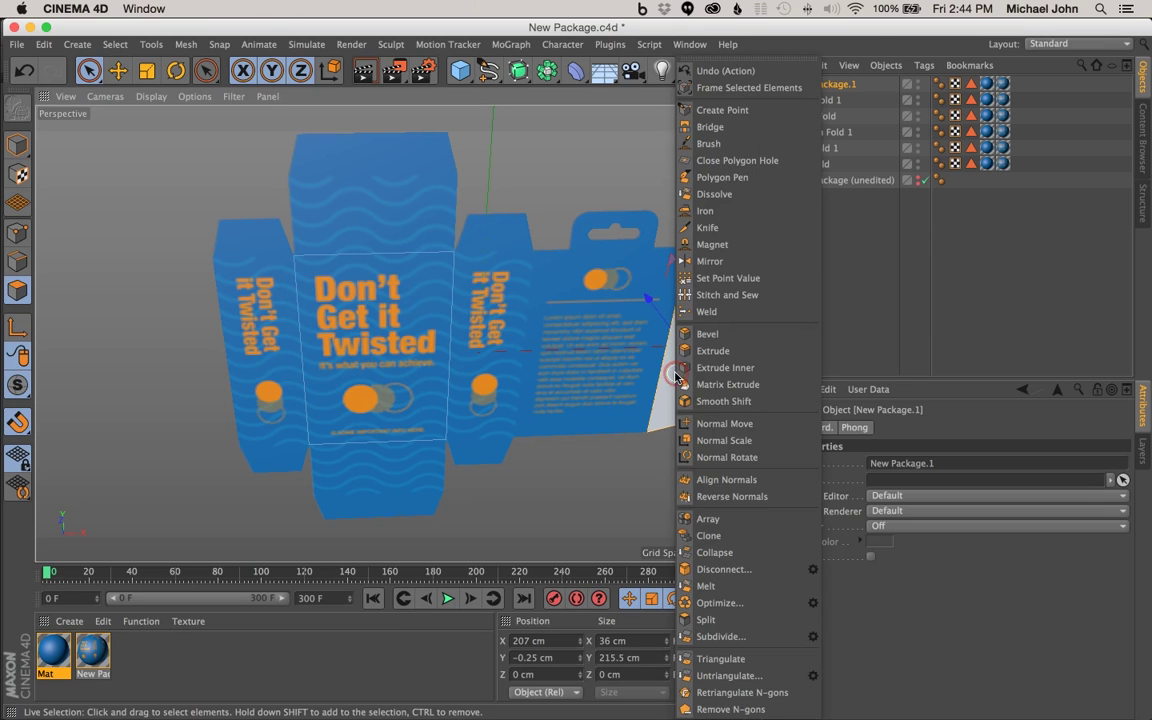
left_click(722, 619)
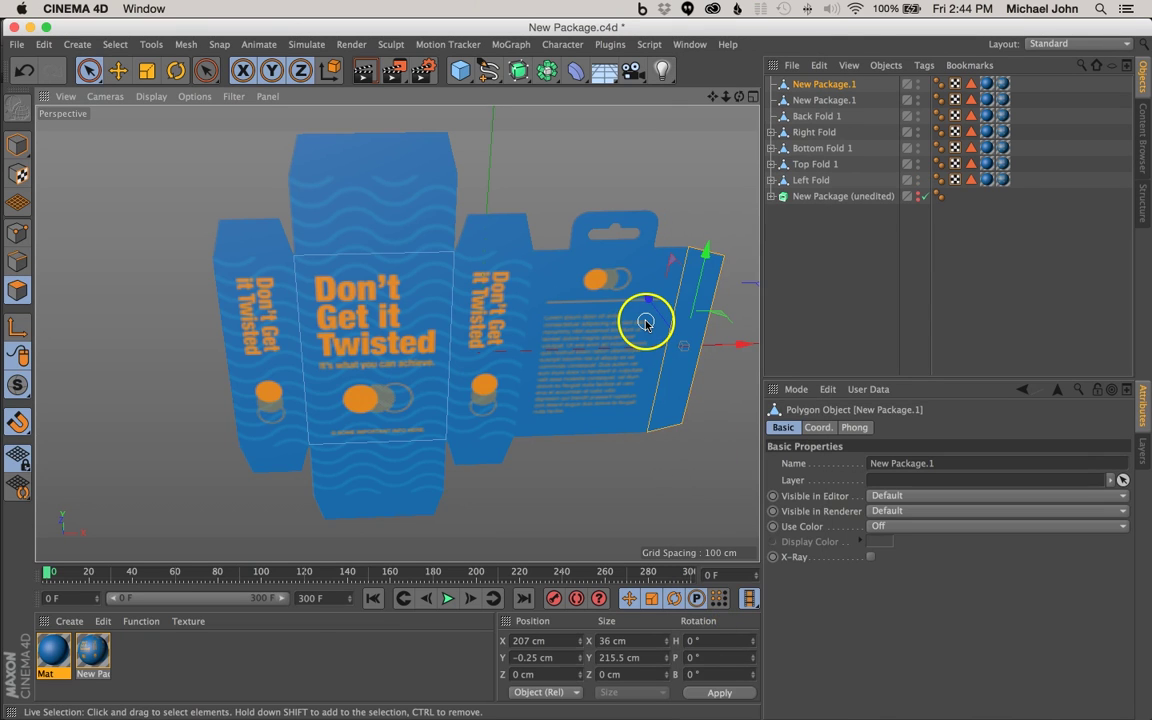
Rename the split-off glue flap object as Back Fold 2.
double_click(824, 100)
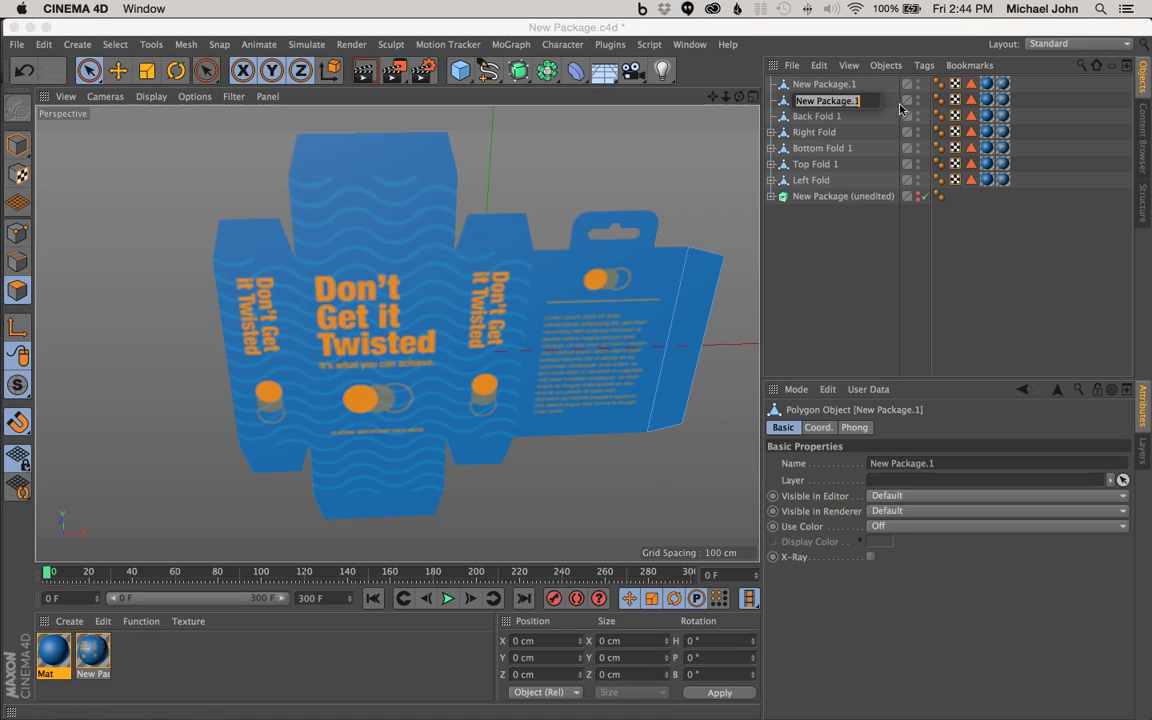
type("B")
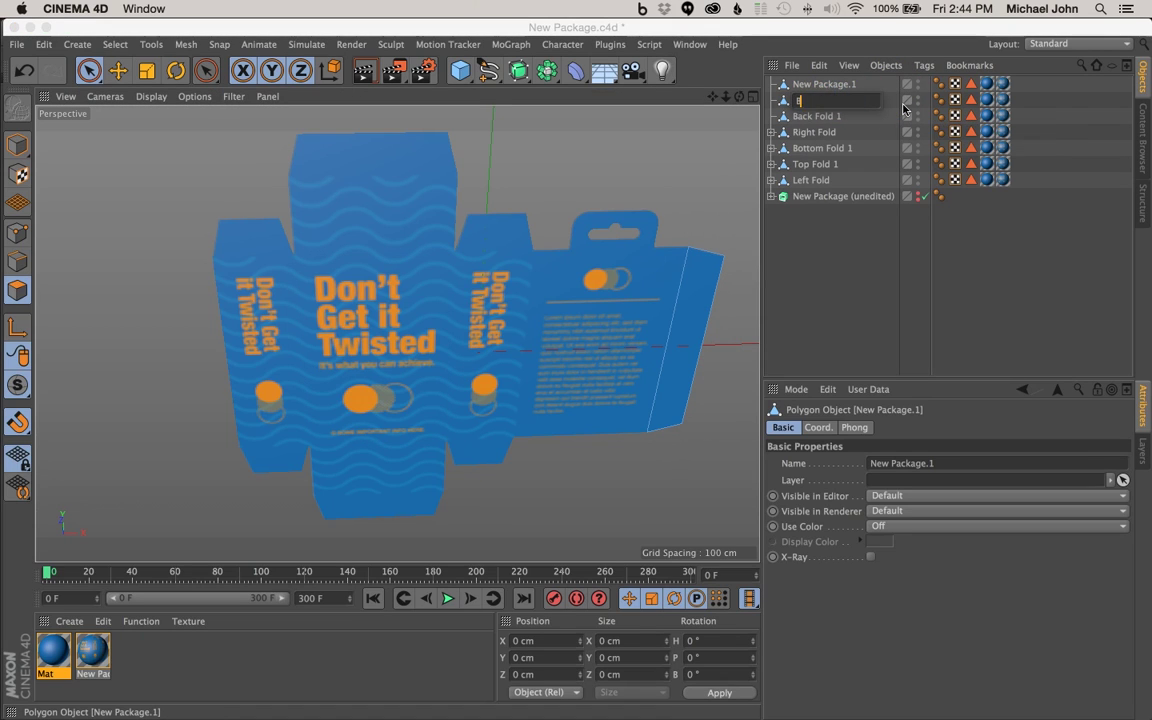
type("ack Fold 2")
key("Return")
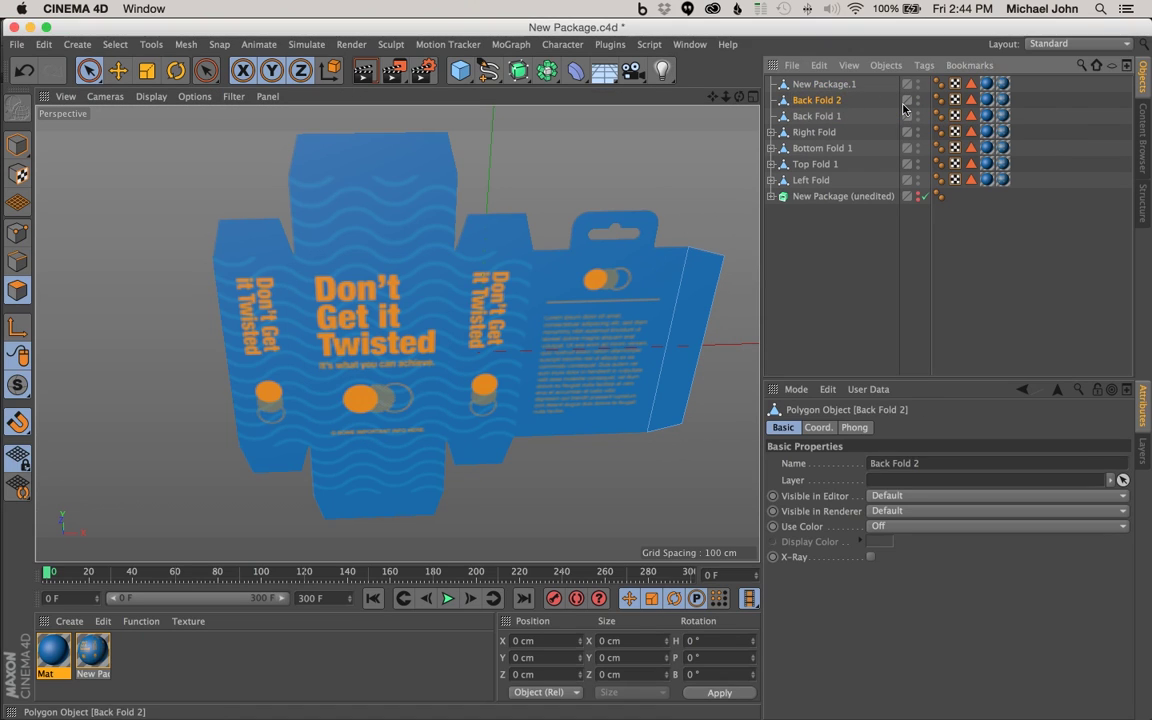
Nest Back Fold 1 under Right Fold with Back Fold 2 as its child, and collapse the Back Fold 1 hierarchy.
left_click(824, 104)
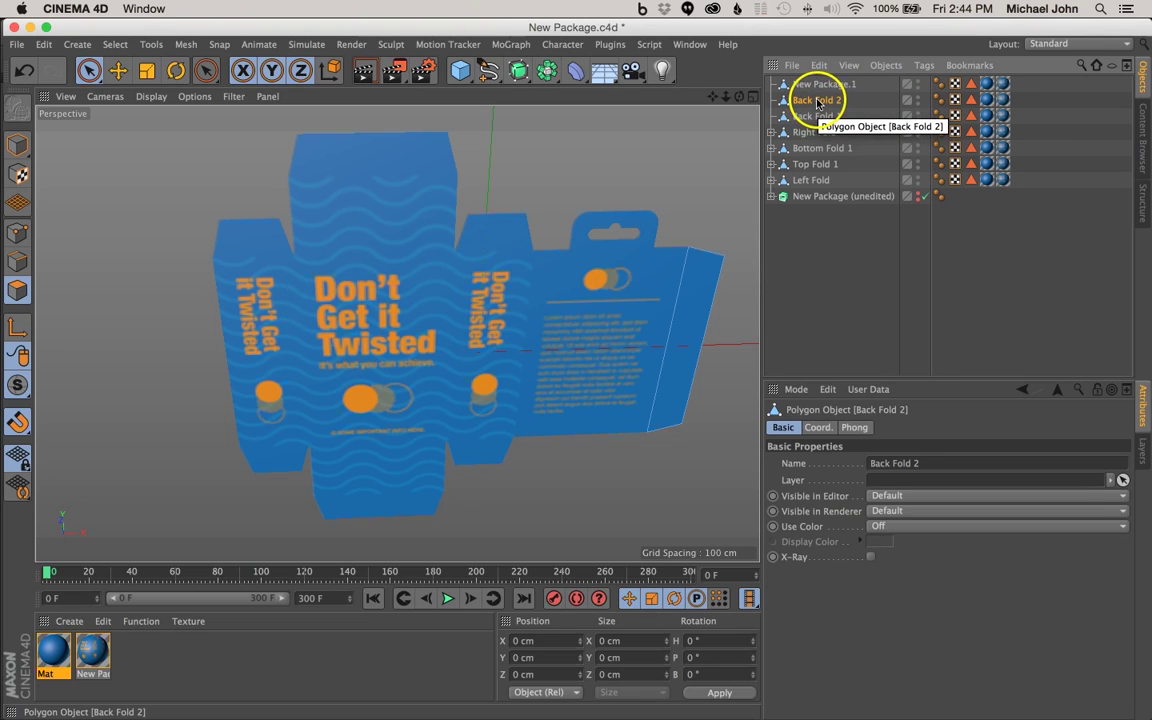
left_click(817, 119, "ctrl")
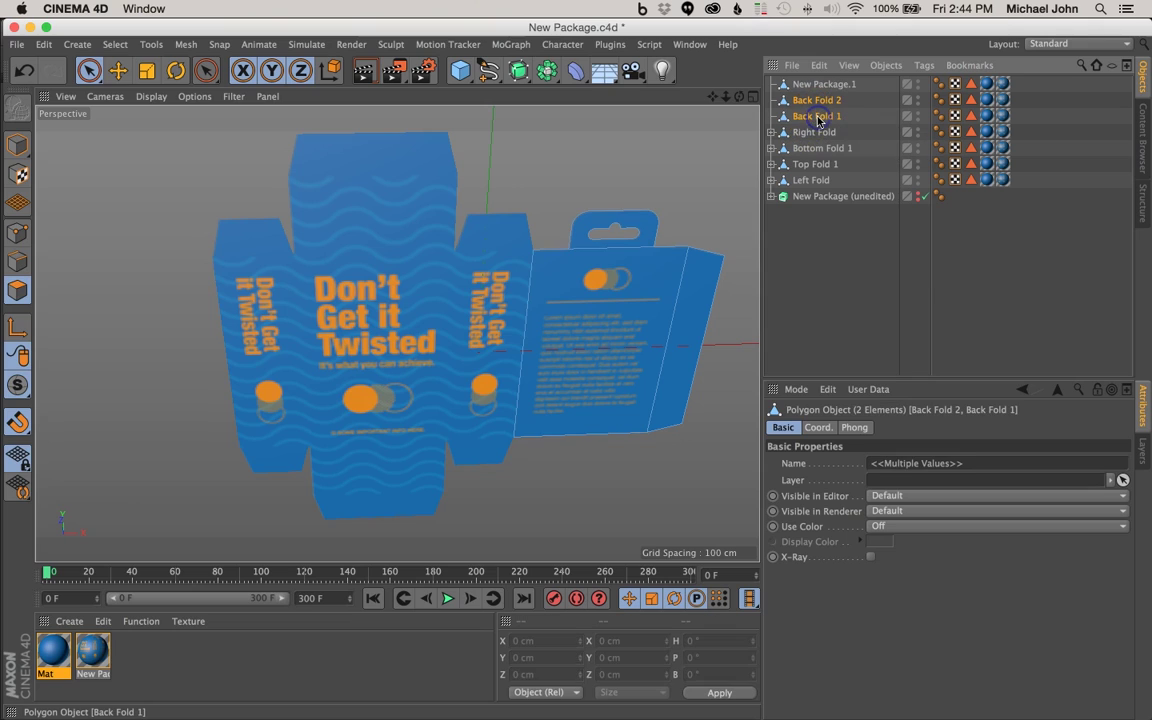
left_click_drag(813, 119, 813, 133)
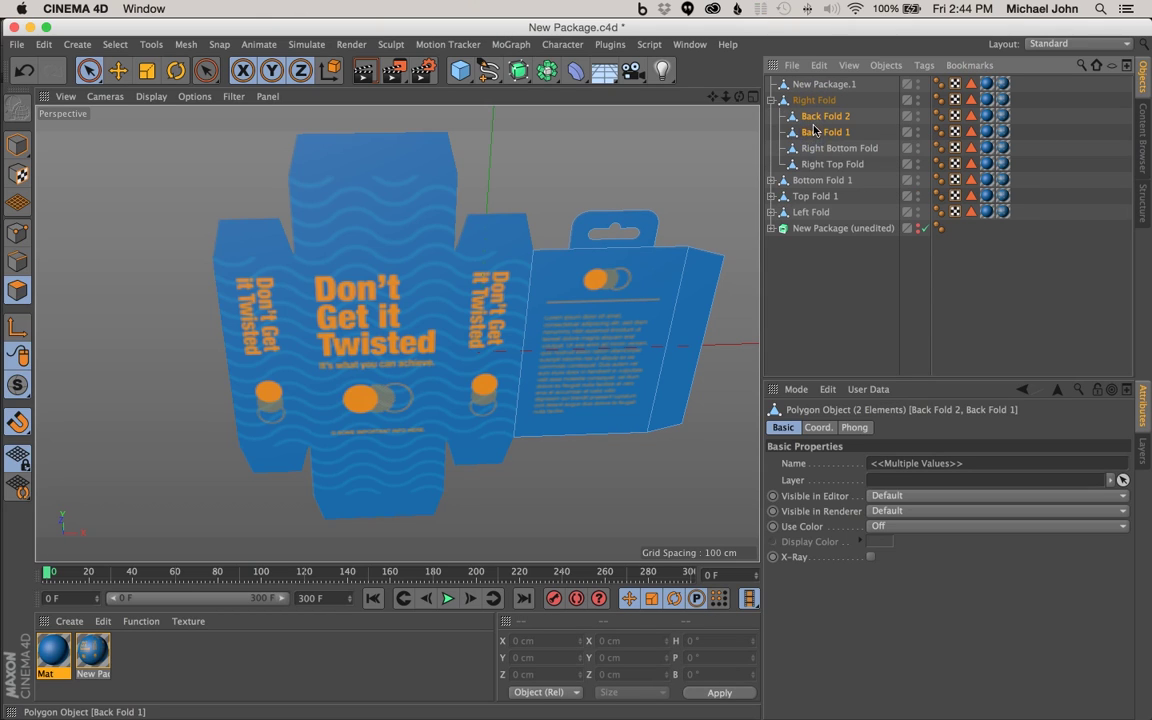
left_click(853, 117)
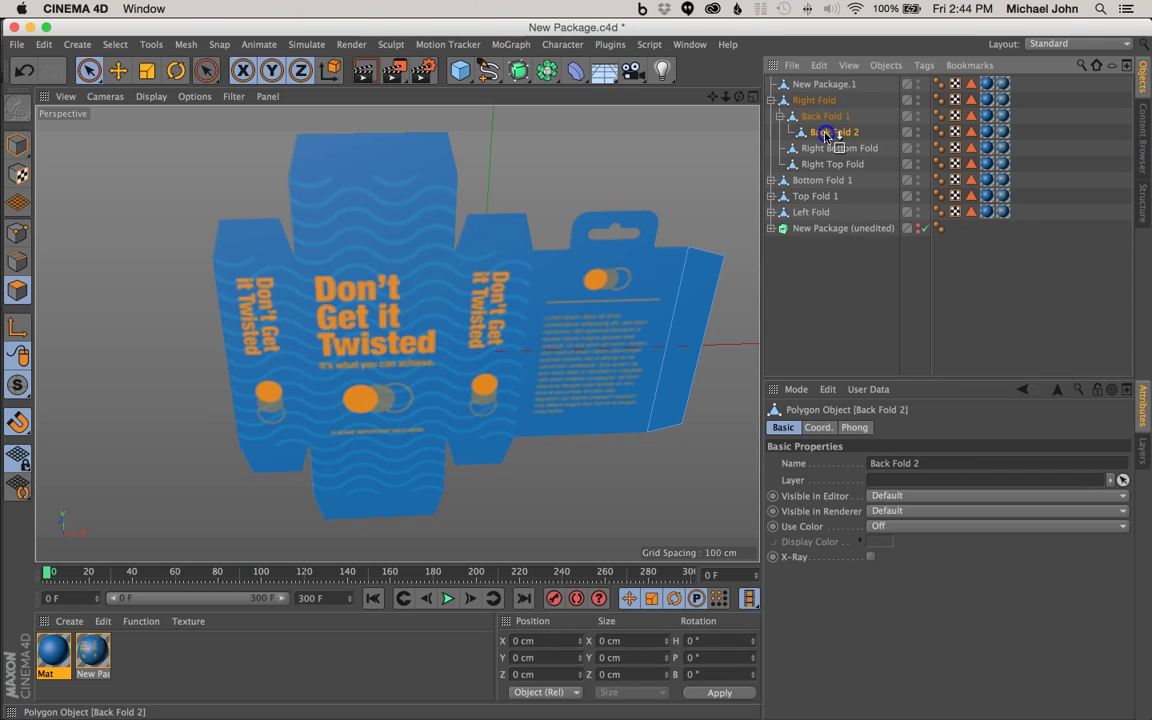
left_click(783, 120)
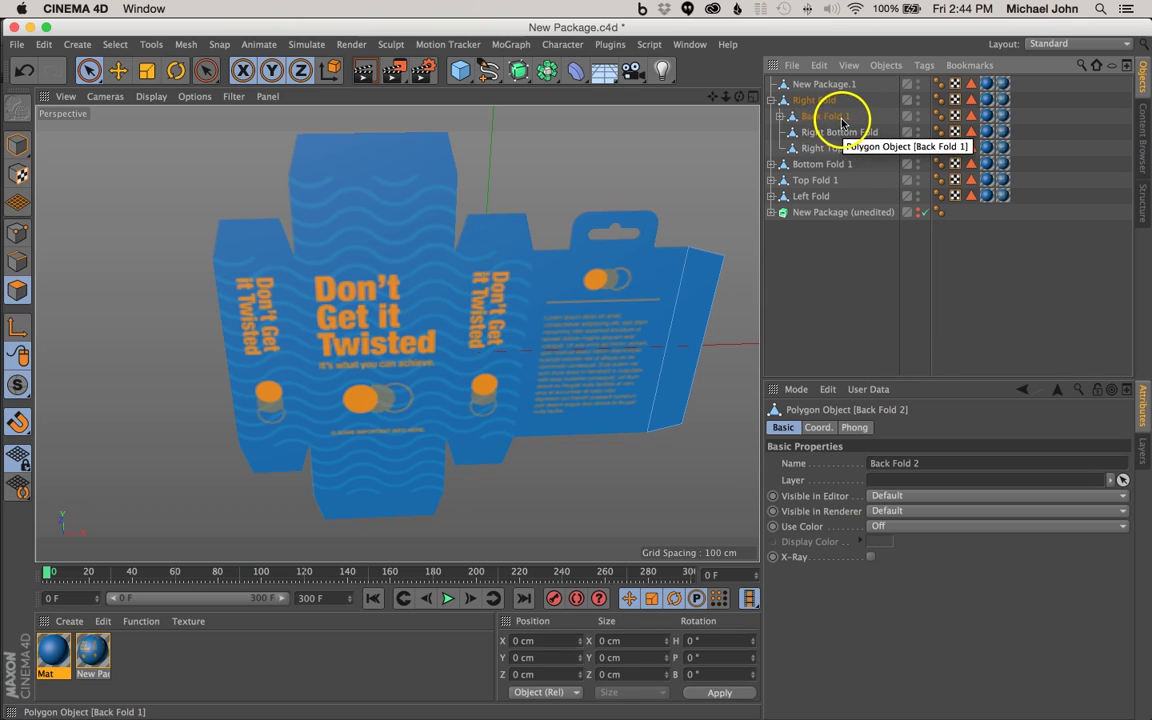
Reorder the children of Right Fold as Right Top Fold, Right Bottom Fold and Back Fold 1, and collapse the hierarchy.
left_click(817, 118)
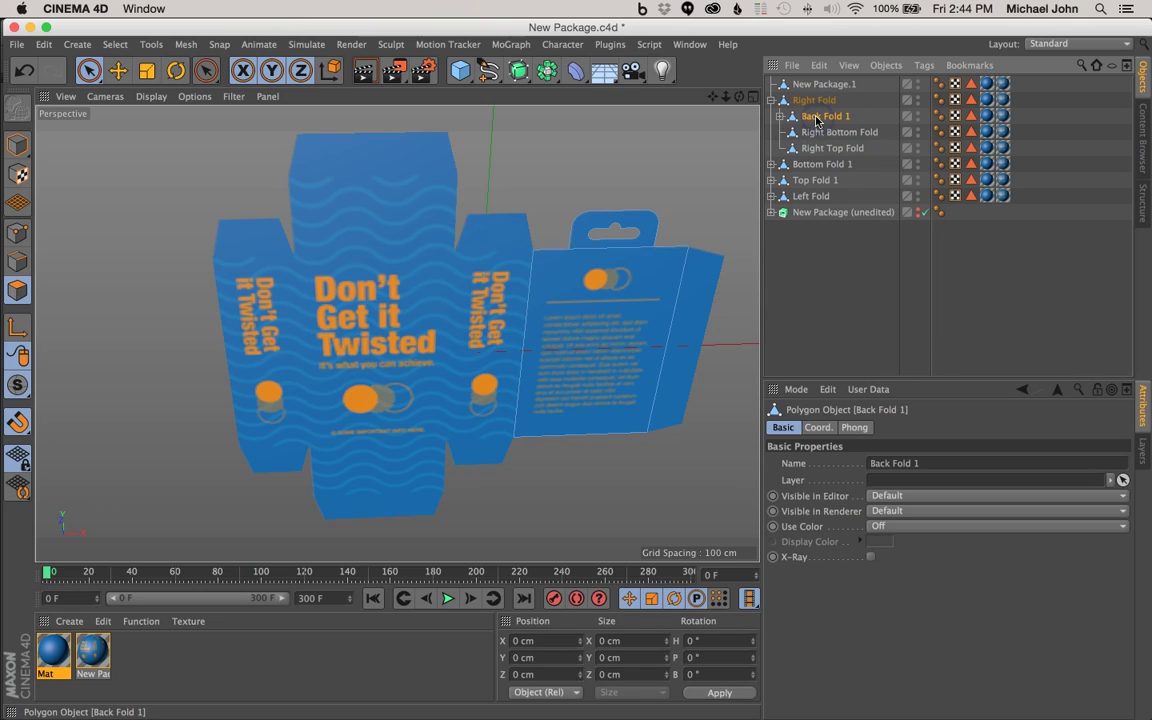
left_click(817, 121)
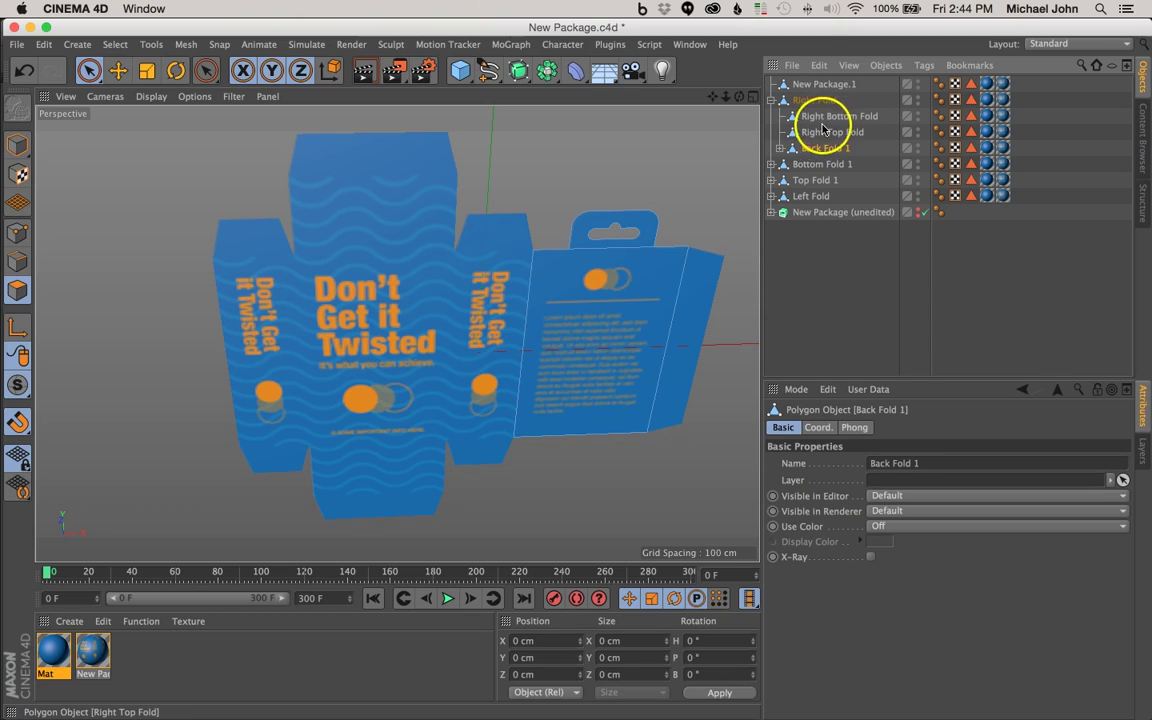
left_click(822, 132)
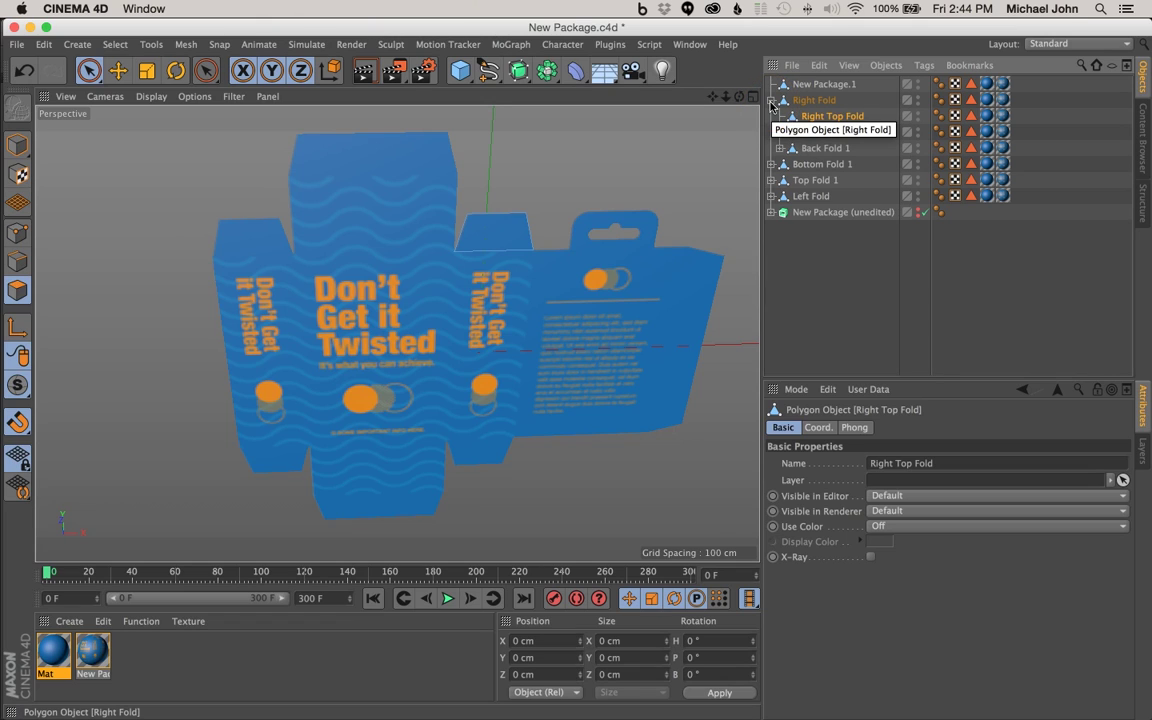
left_click(826, 102)
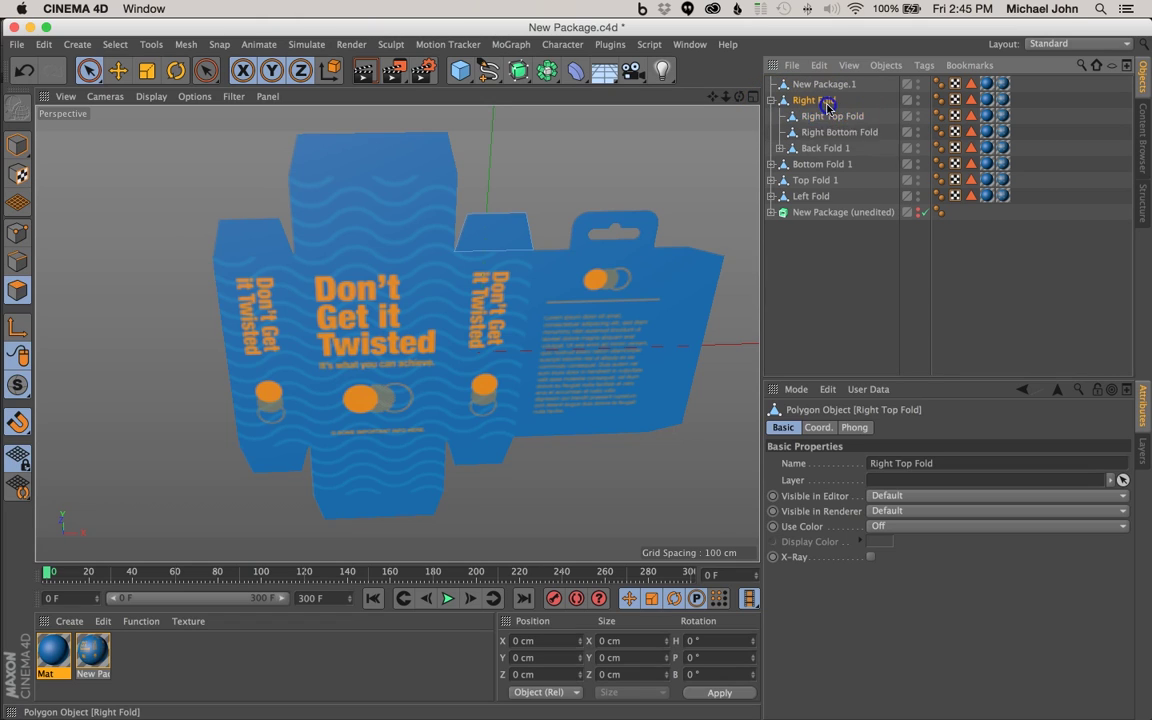
left_click(770, 100)
Examine the Bottom Fold 1 and Top Fold 1 hierarchies for correctly nested child folds.
left_click(809, 118)
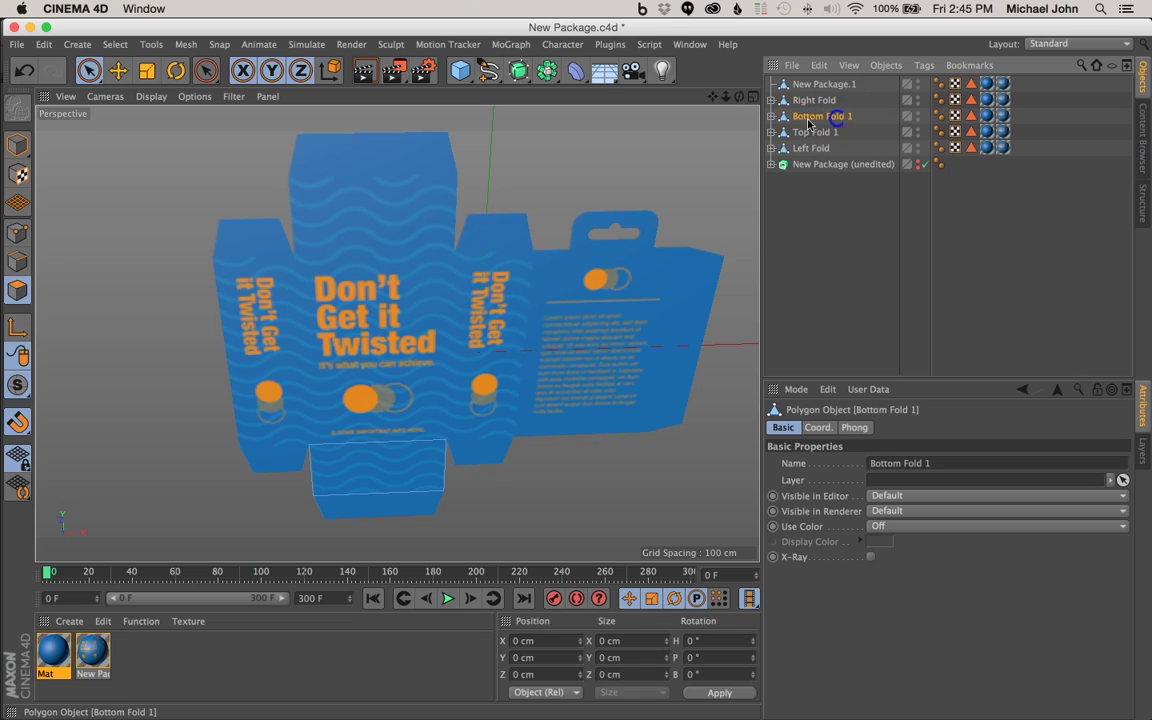
left_click(770, 116)
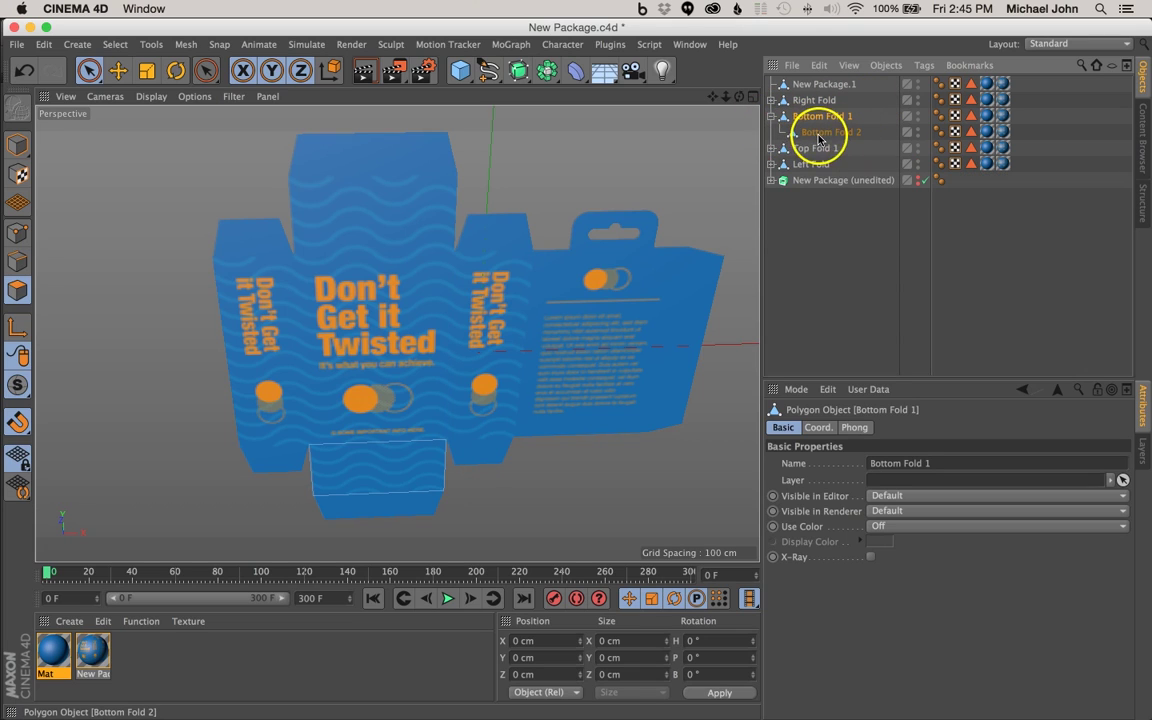
left_click(771, 117)
left_click(810, 132)
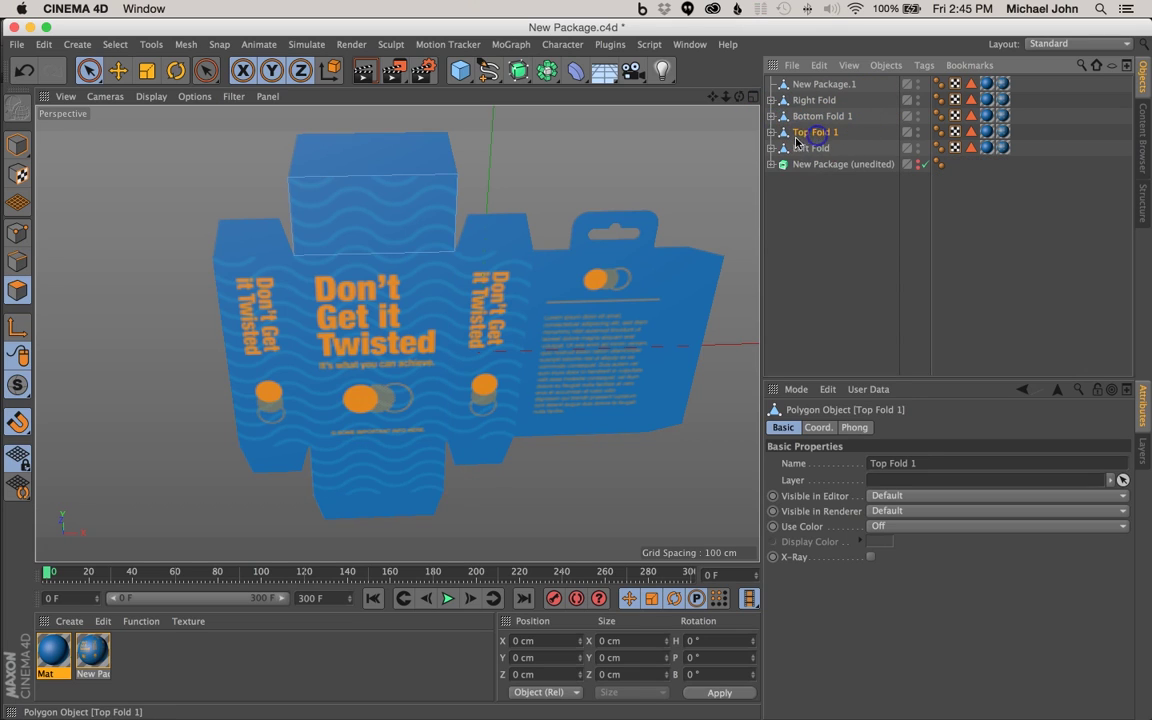
left_click(770, 132)
left_click(770, 132)
Move Left Top Fold above Left Bottom Fold within Left Fold and collapse the hierarchy.
left_click(783, 149)
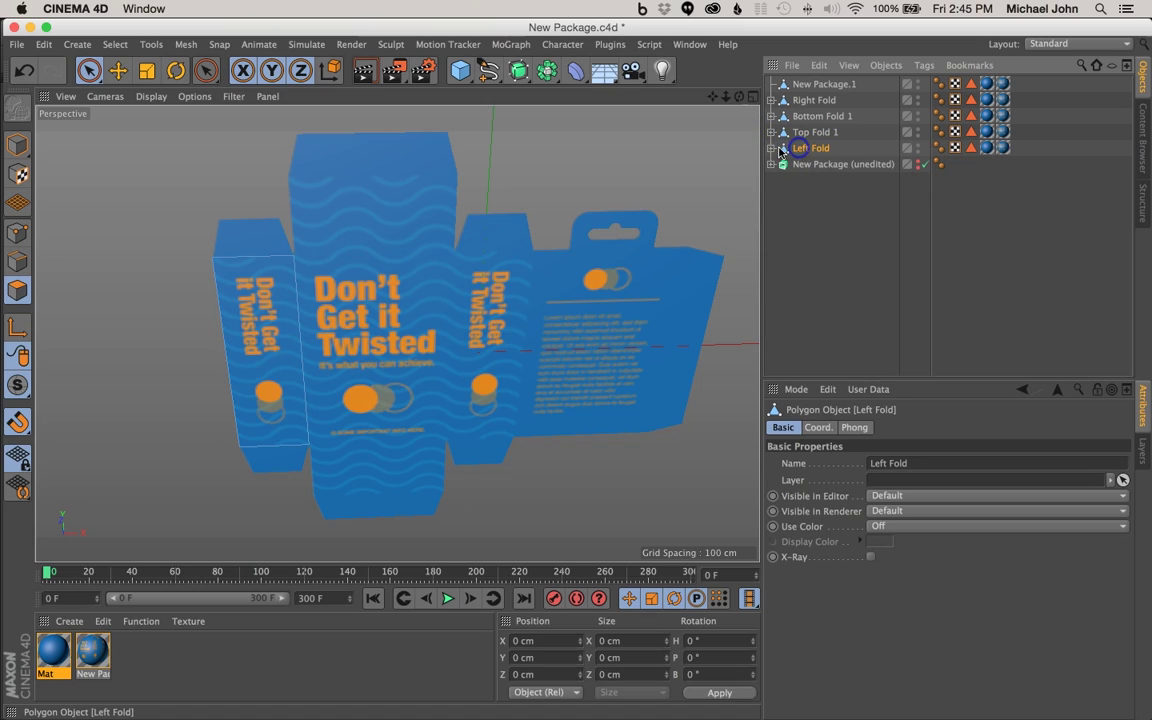
left_click(771, 148)
left_click(830, 181)
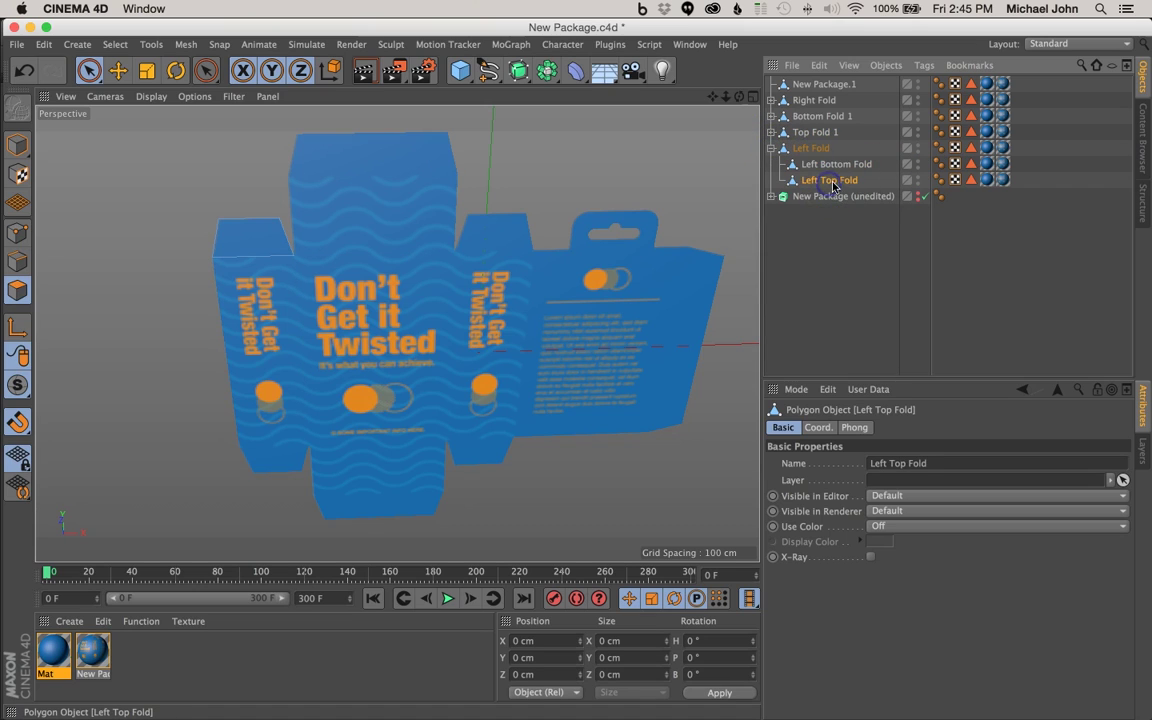
left_click(771, 148)
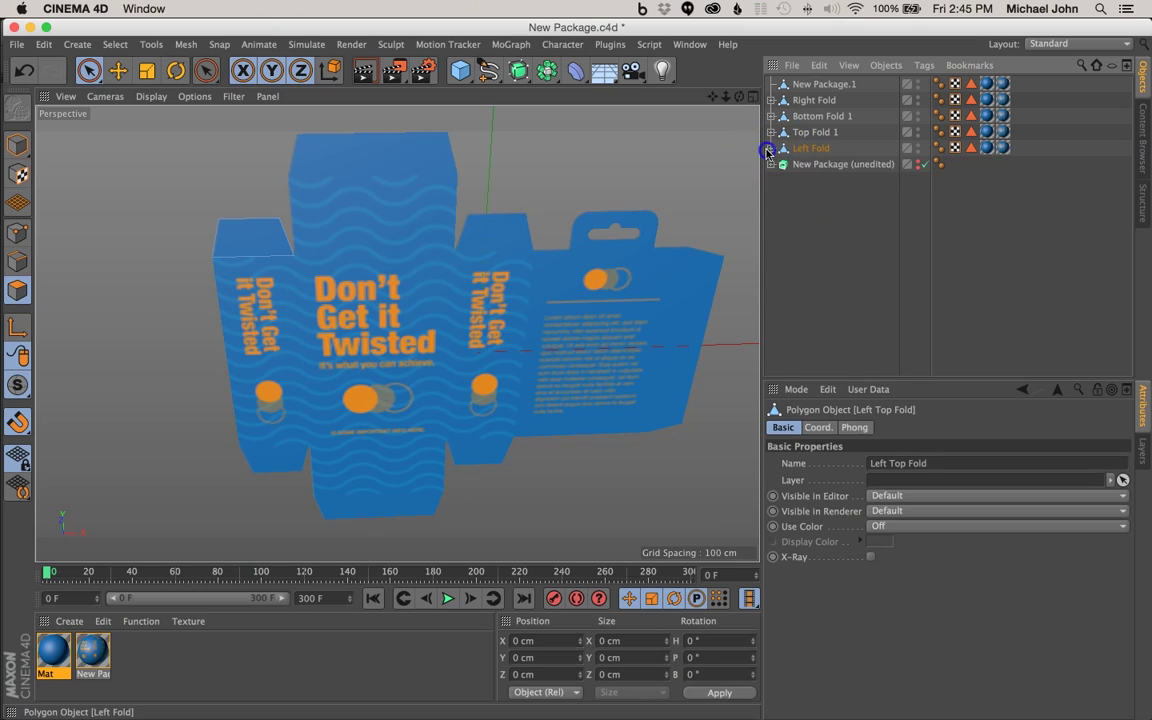
Rename the remaining front panel object New Package.1 as Center.
left_click(818, 86)
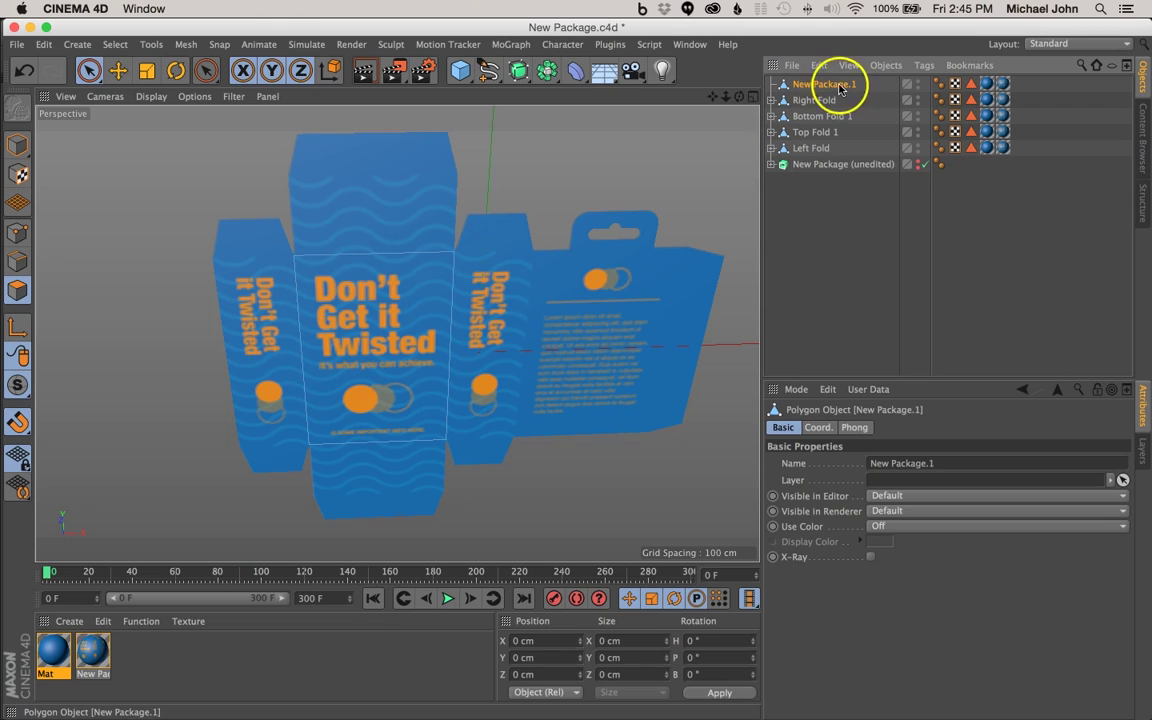
double_click(832, 86)
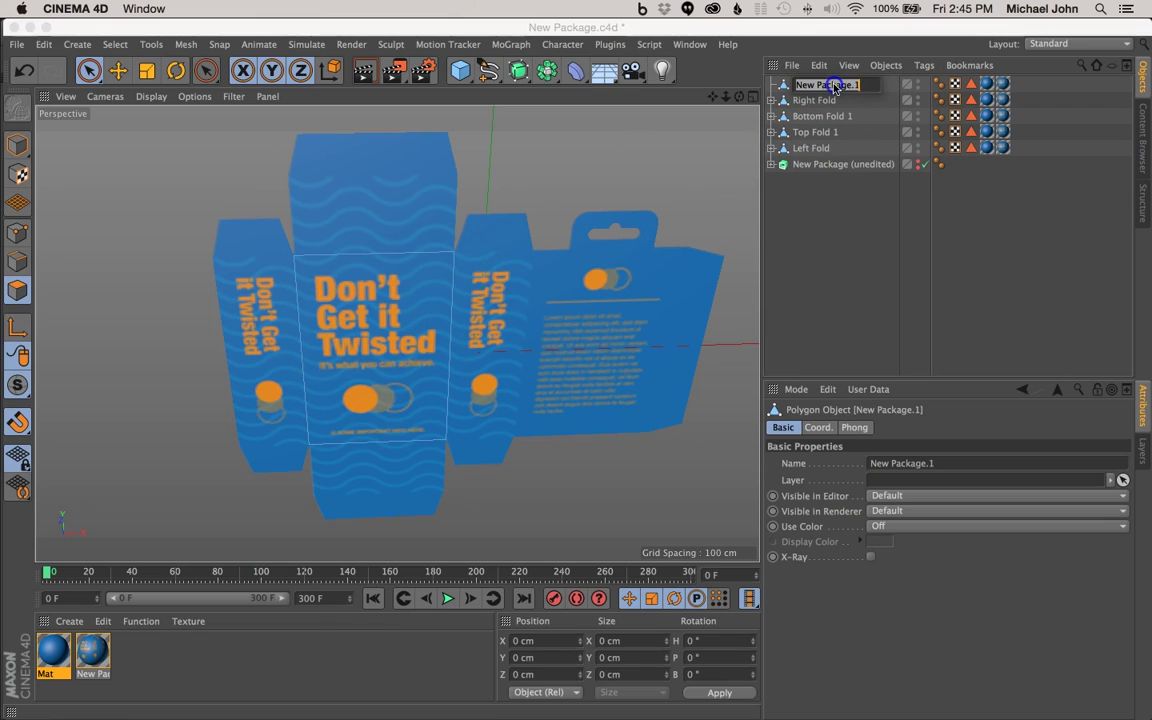
type("Center")
key("Return")
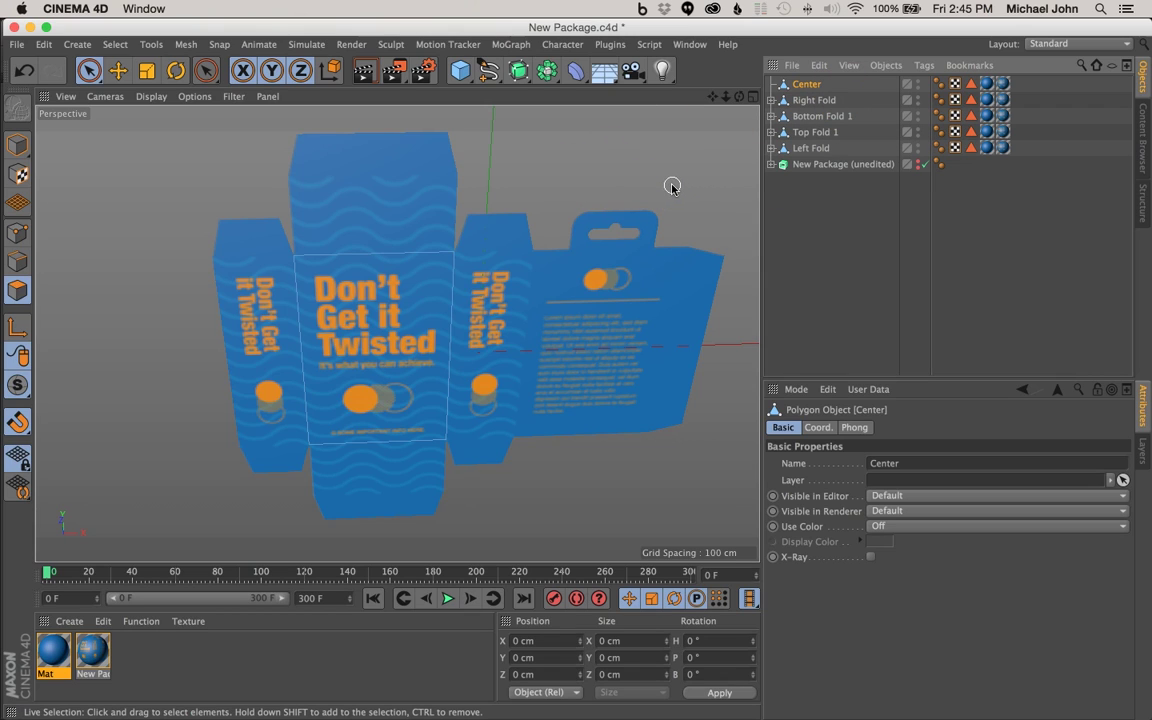
Switch to Model mode and inspect the axis position of the Center panel in the perspective view.
mouse_move(447, 333)
left_mouse_down("alt")
mouse_move(671, 290)
mouse_move(419, 322)
mouse_move(555, 296)
mouse_move(452, 327)
left_mouse_up("alt")
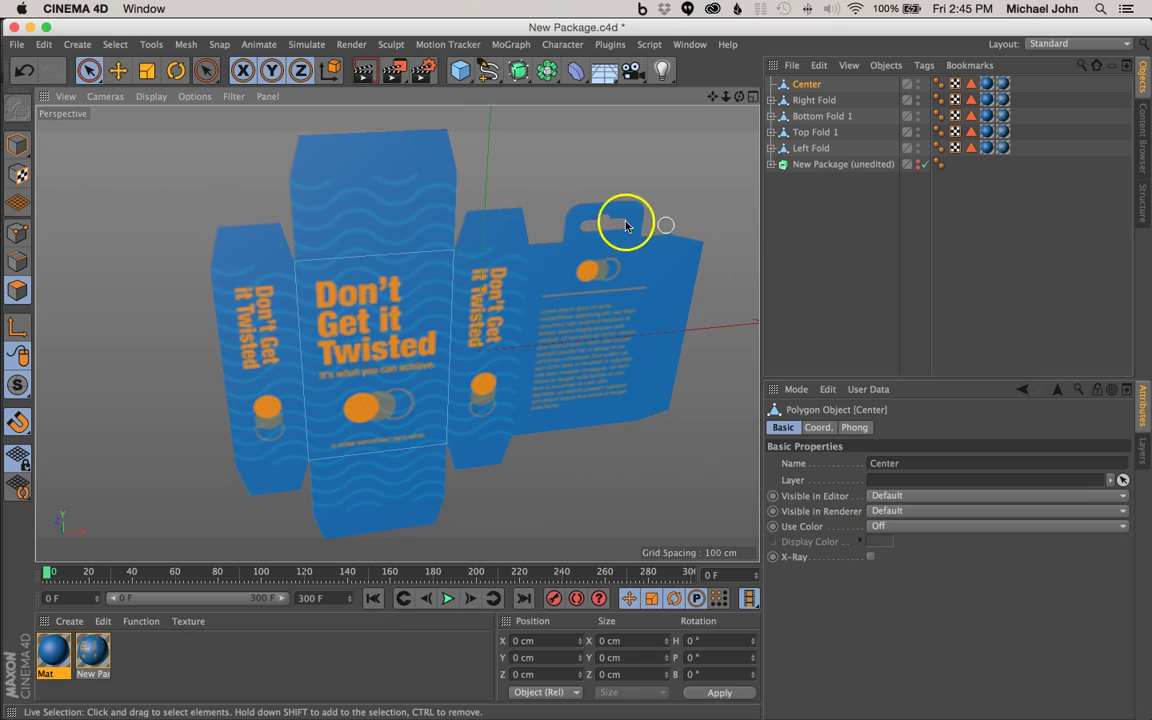
left_click(19, 147)
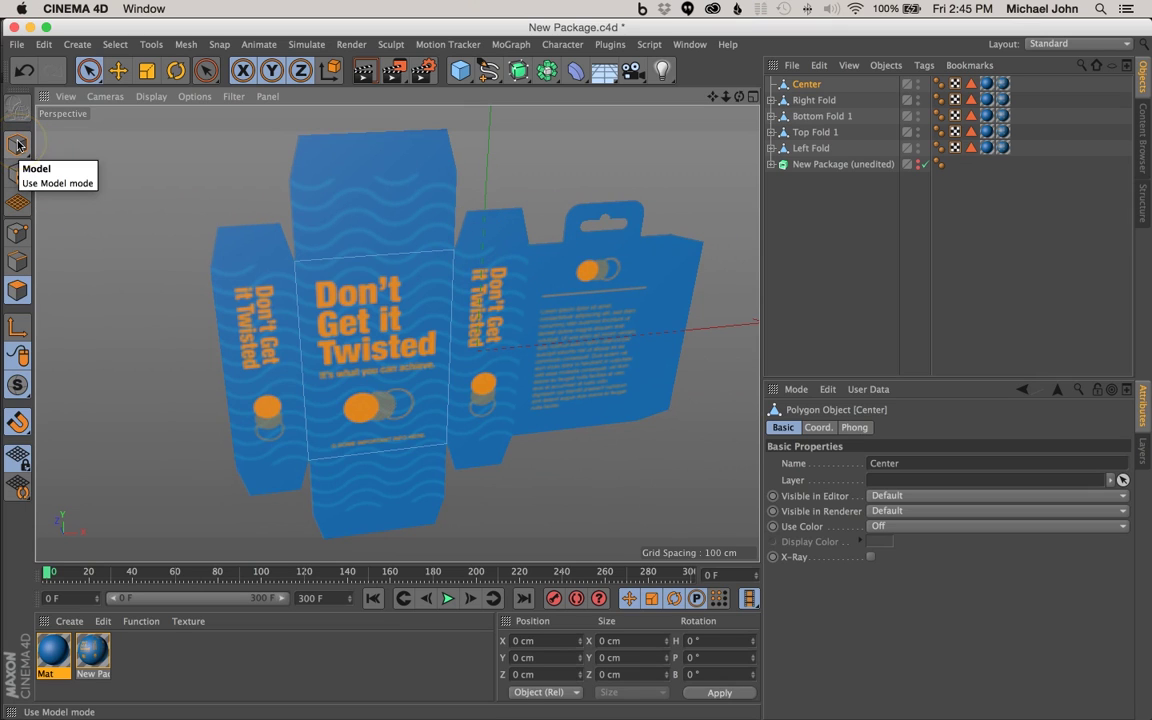
left_click(18, 145)
left_click(424, 296)
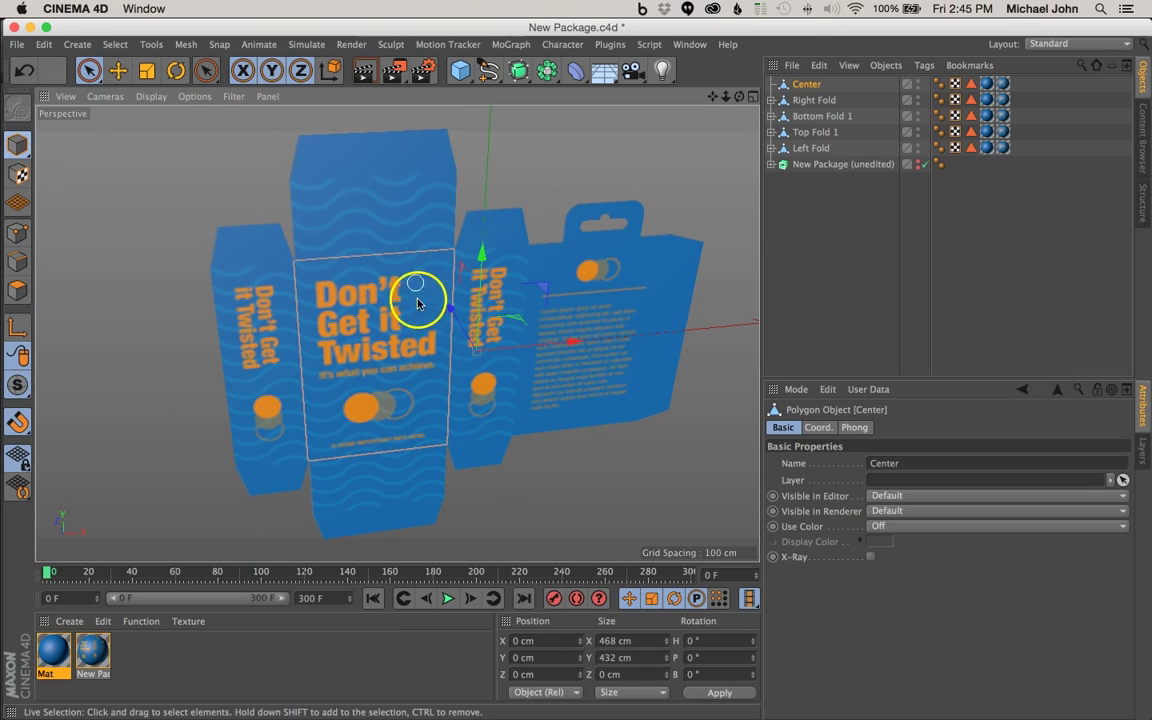
left_click_drag(463, 378, 377, 396, "alt")
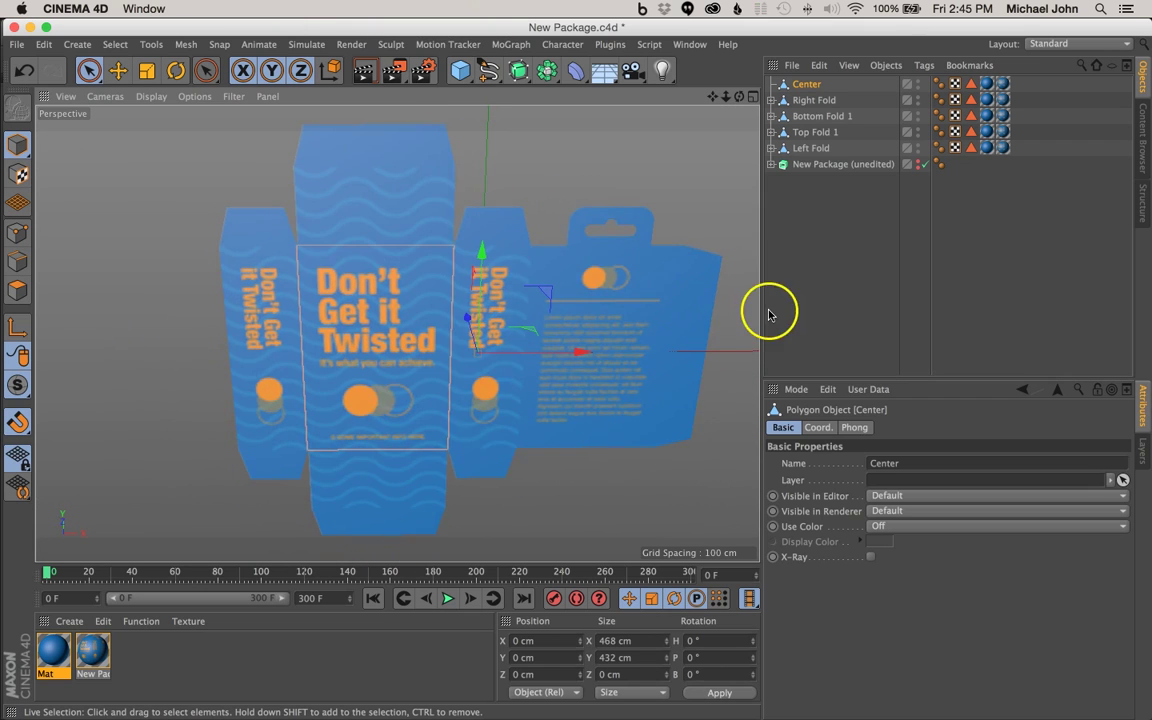
Select Left Fold, show the whole dieline in a maximized Front view, and enable axis modification.
left_click(807, 149)
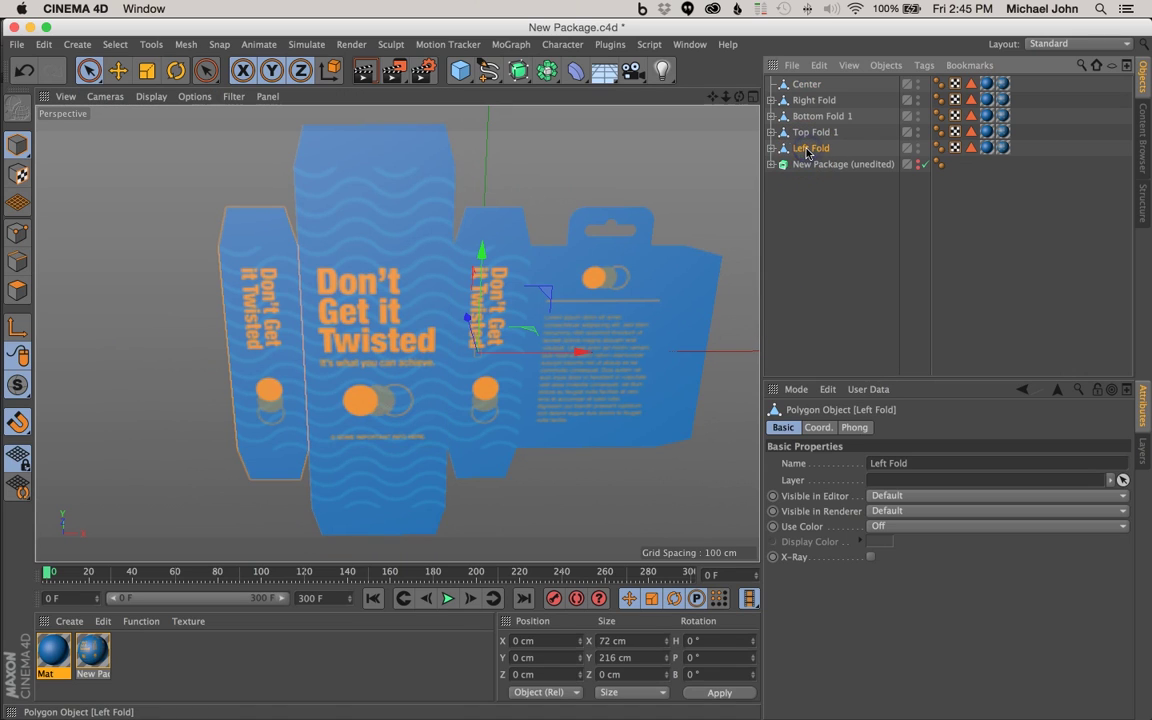
left_click(753, 98)
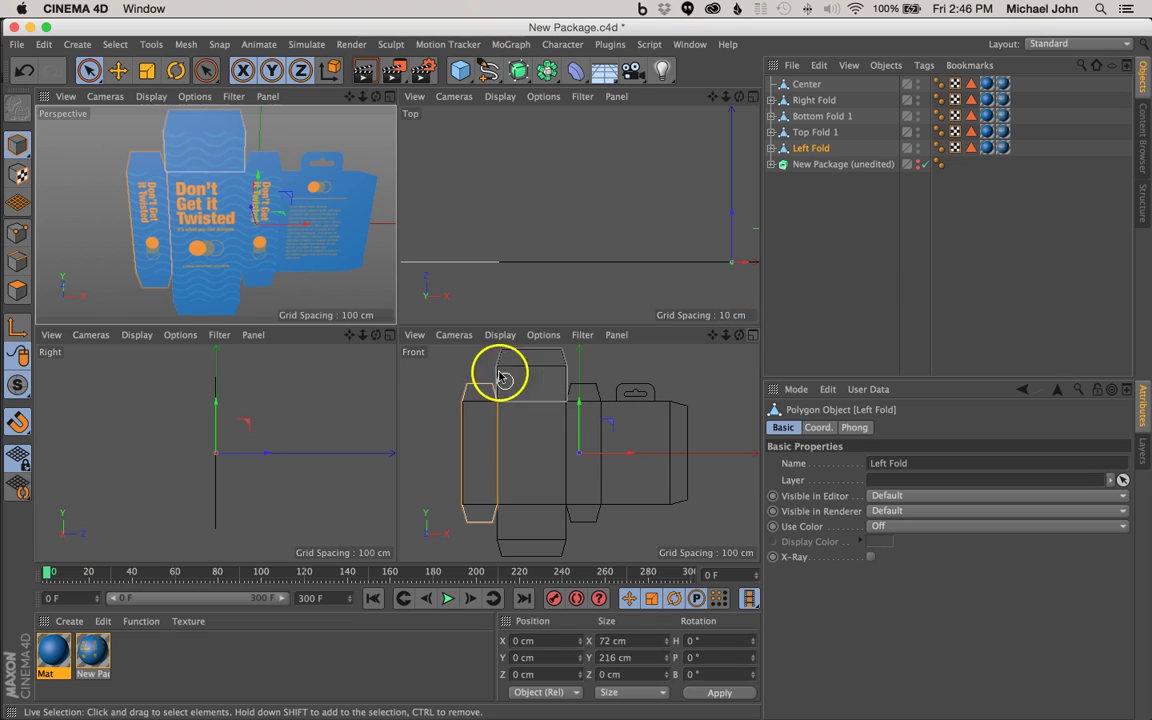
left_click(753, 337)
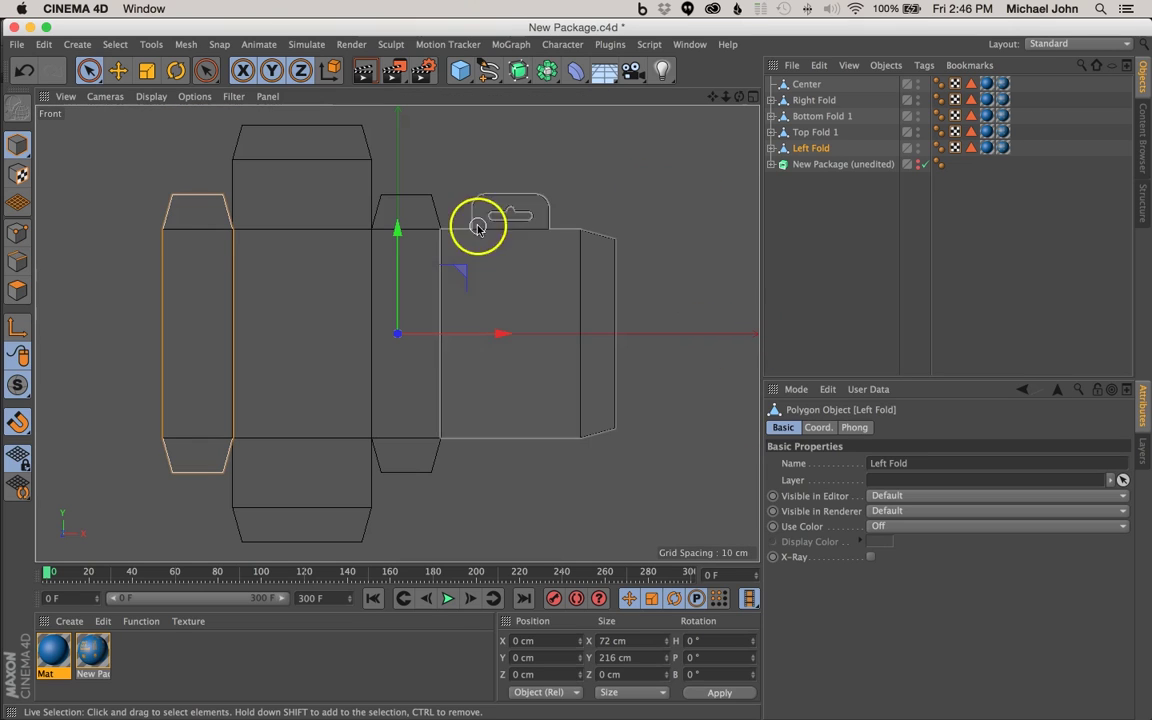
left_click_drag(711, 96, 730, 107)
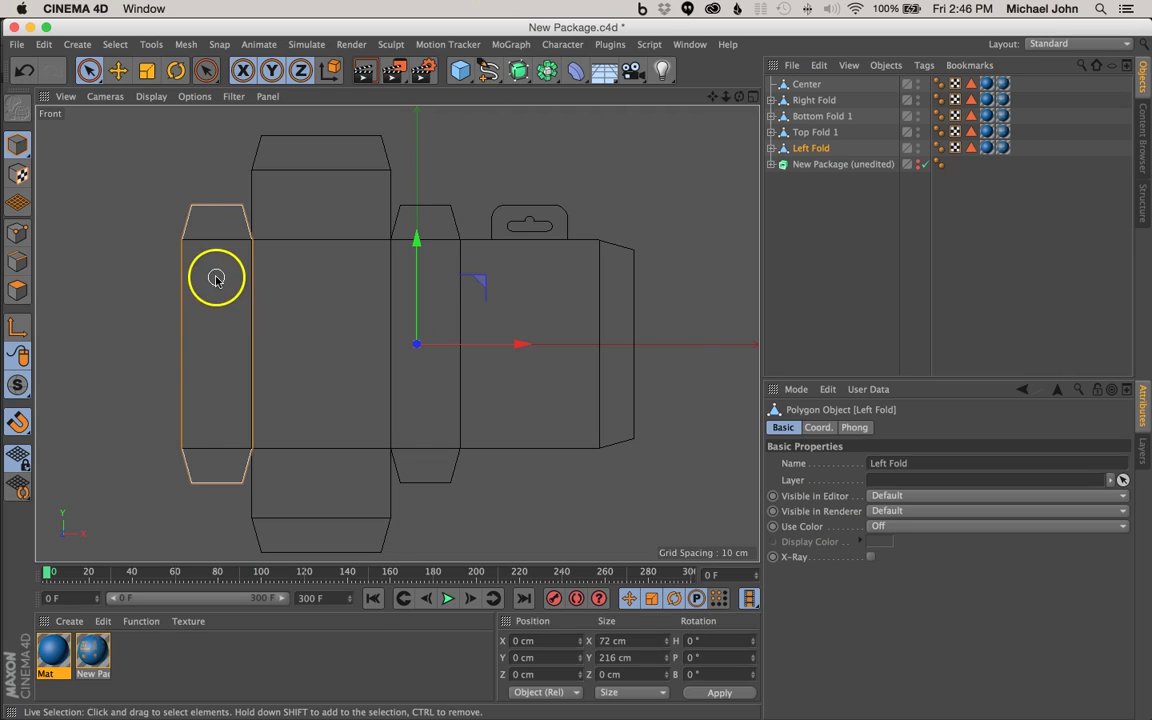
left_click(16, 328)
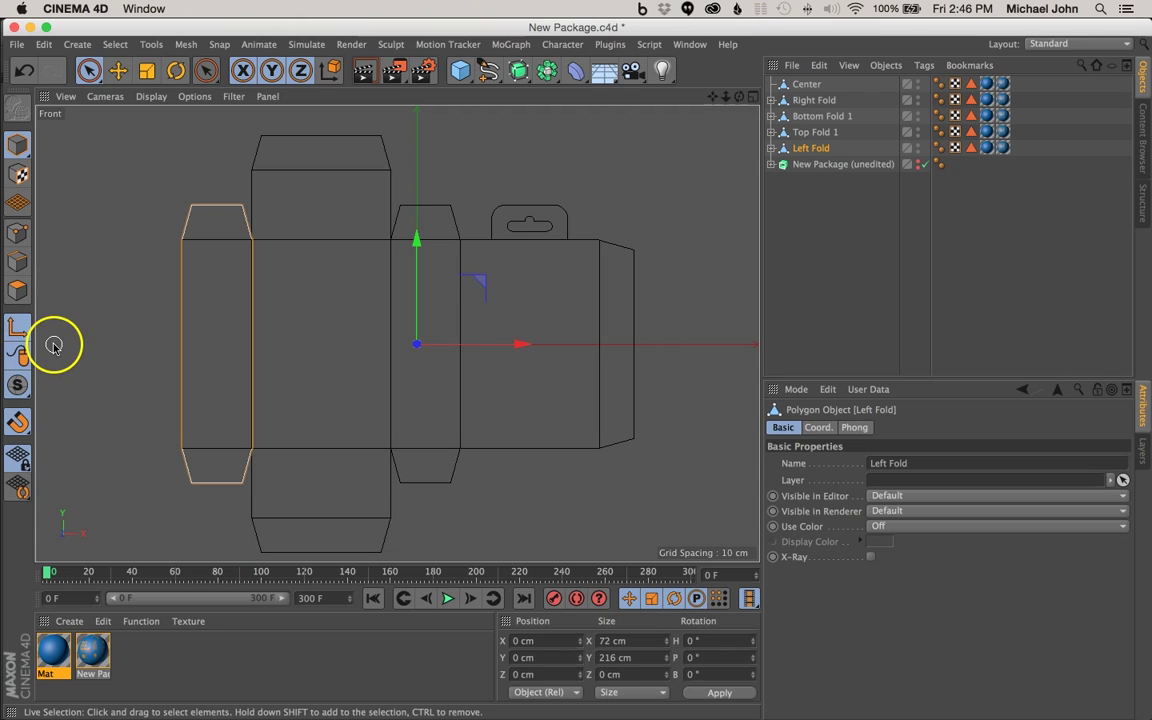
Turn Edge Snap off and back on in the snapping options.
left_click(16, 422)
left_click(16, 423)
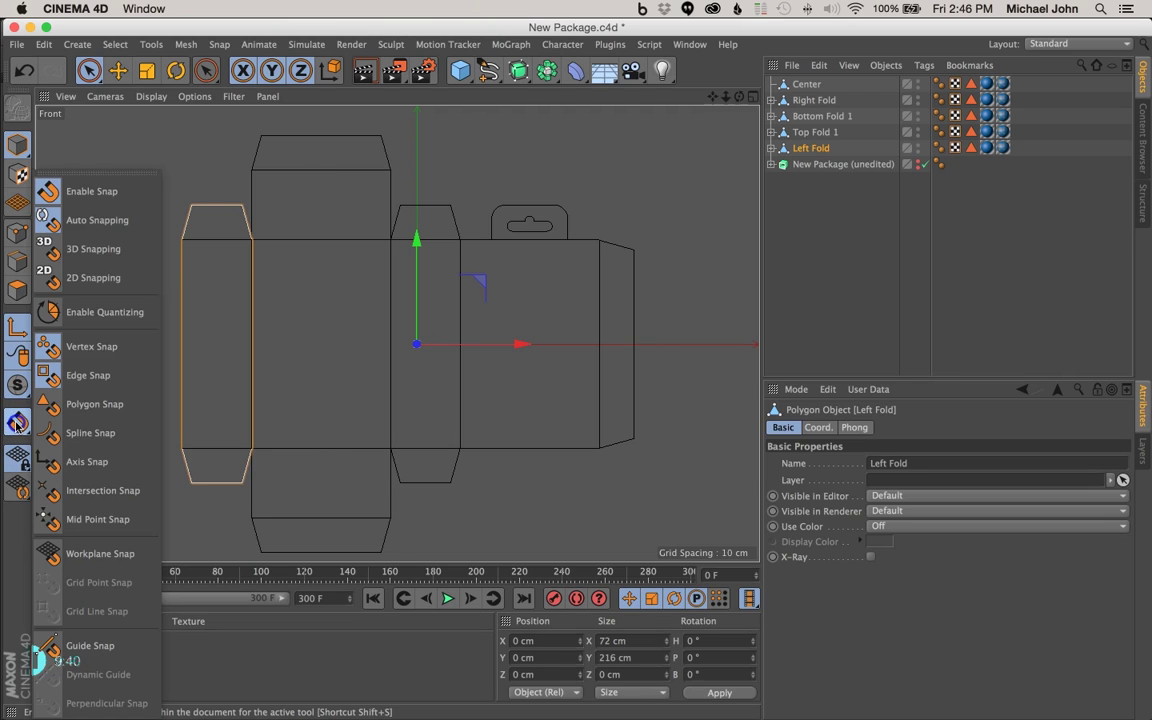
left_click(99, 384)
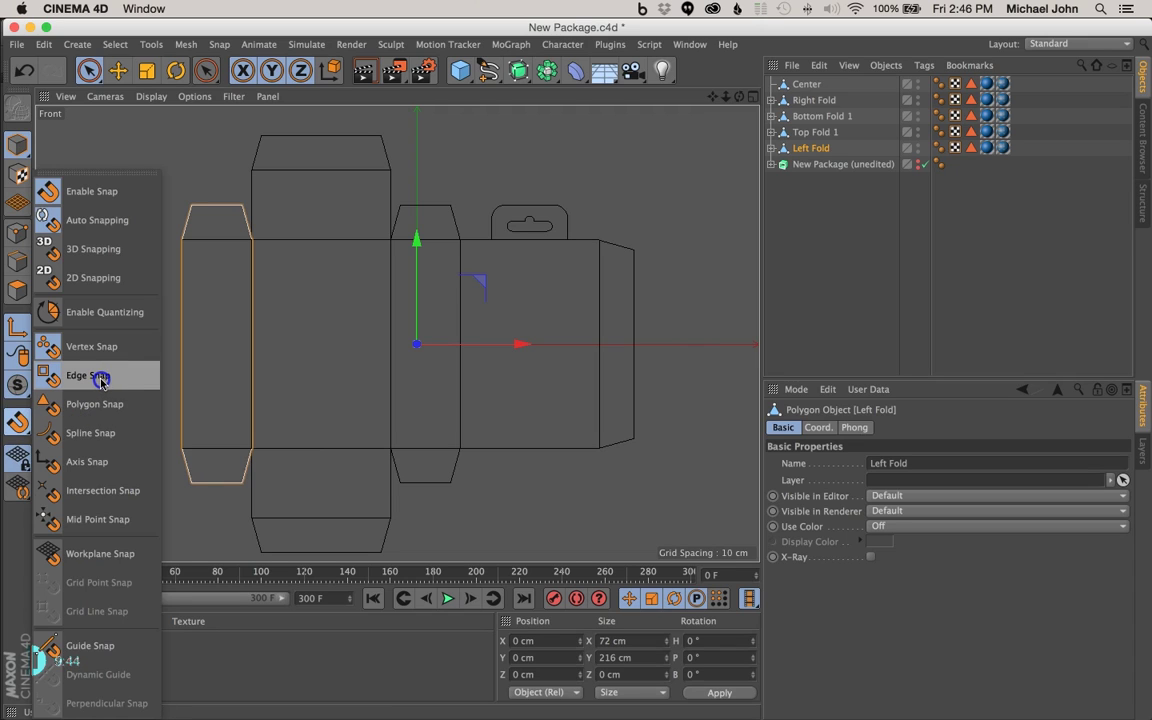
left_click(16, 423)
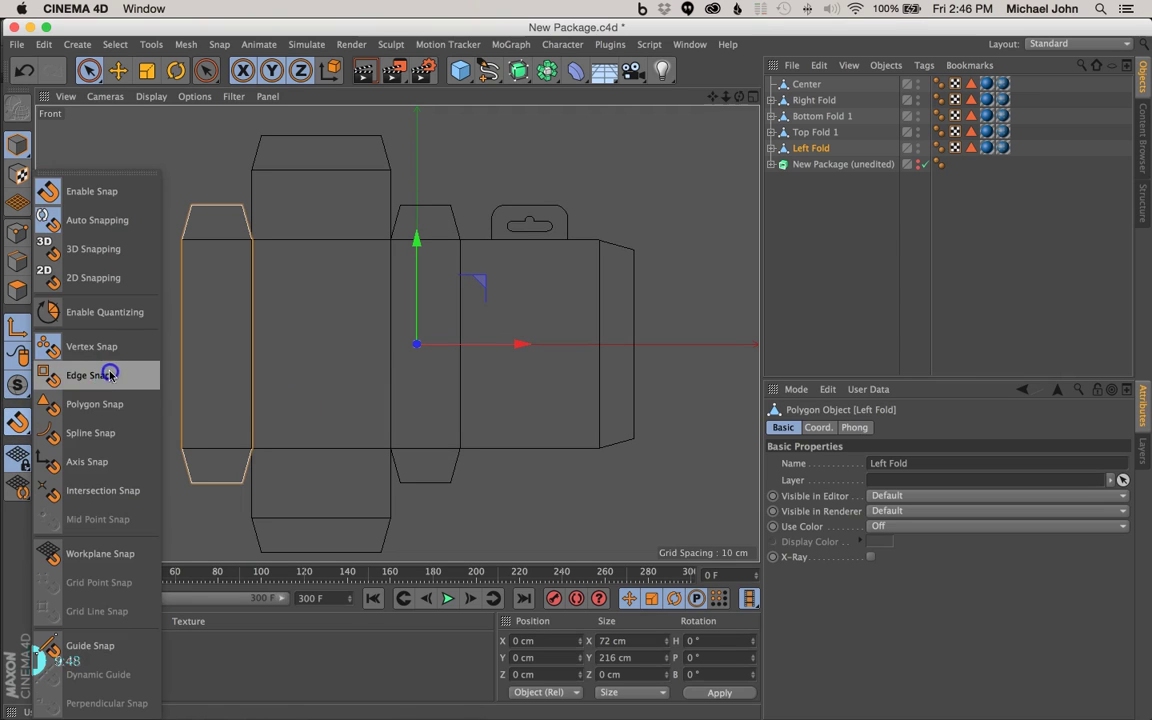
left_click(110, 370)
left_click(17, 428)
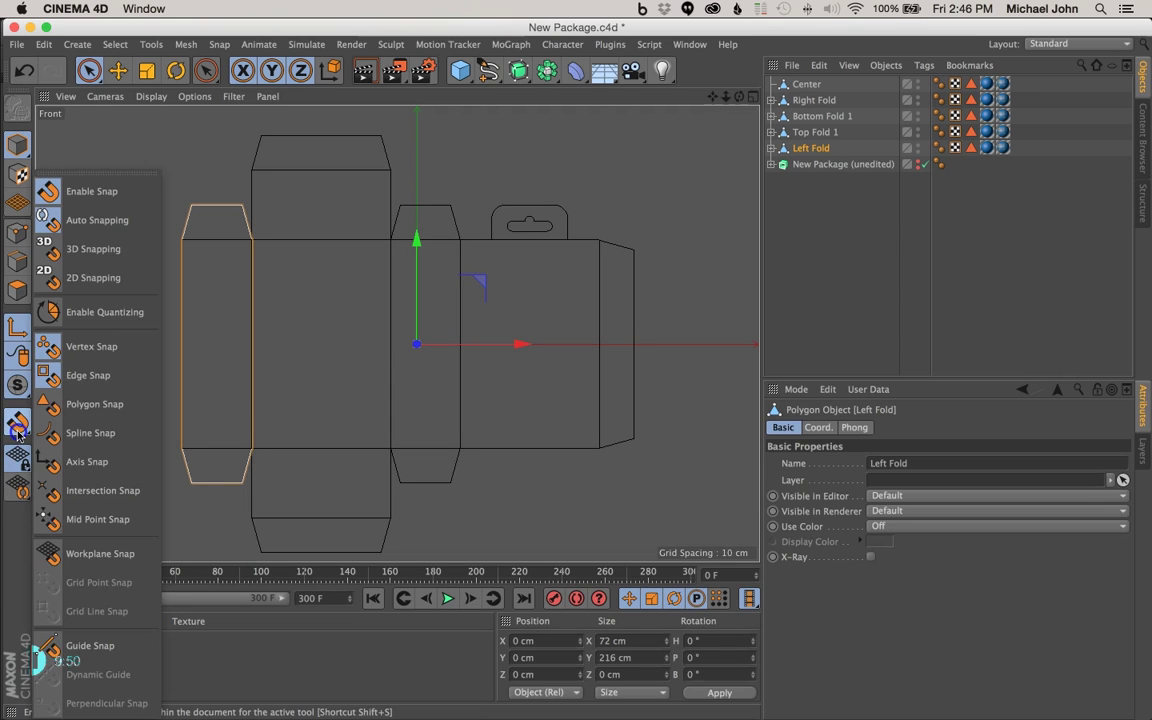
Move Left Fold's axis horizontally to its fold line with the center panel, at X -171 cm.
left_click(810, 150)
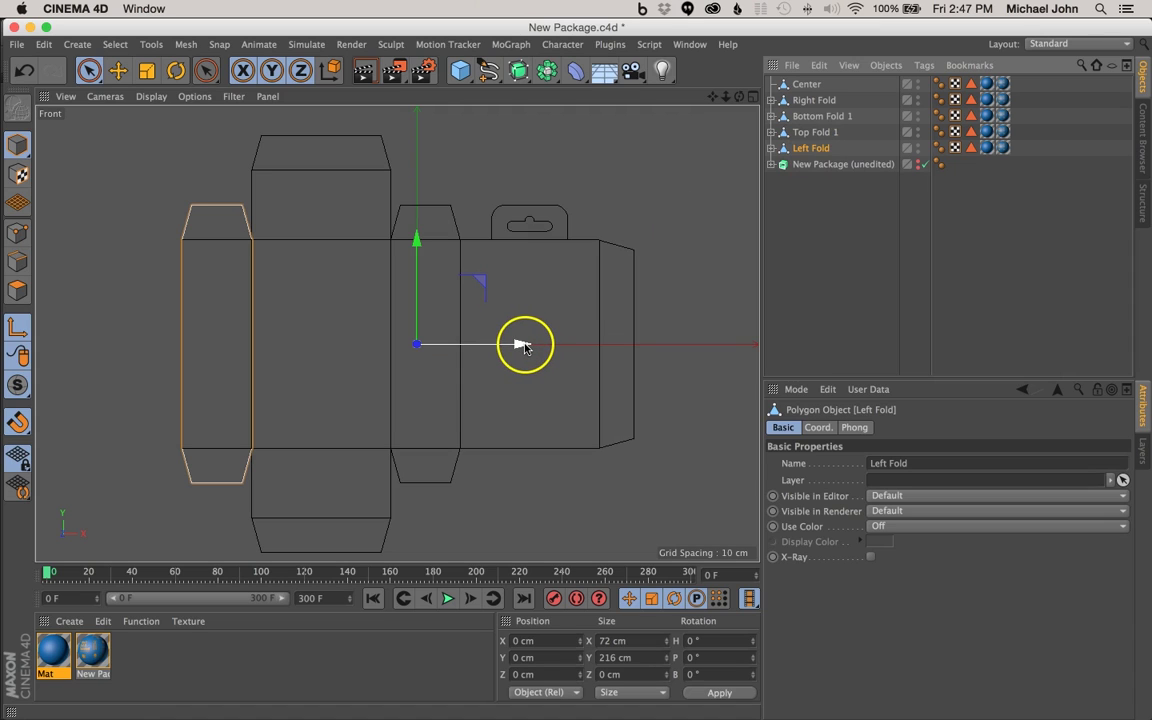
left_click_drag(522, 345, 515, 347)
left_click_drag(464, 346, 365, 346)
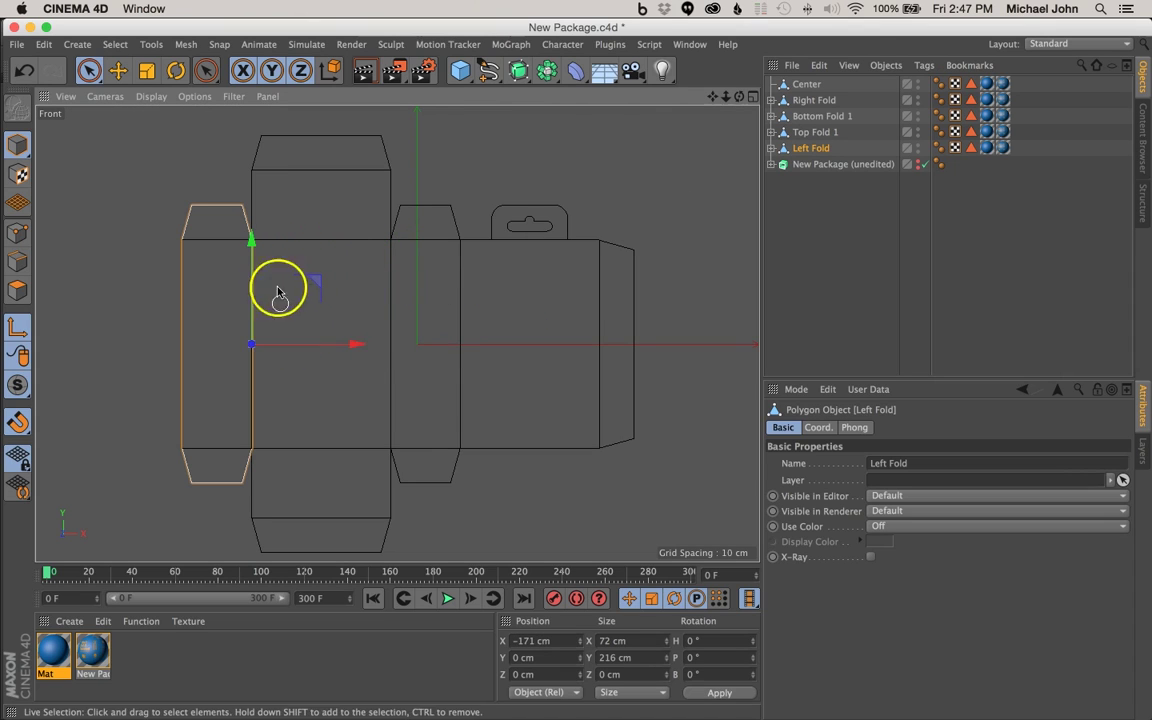
Move Left Top Fold's axis to the middle of its fold line with the left panel, at X -36.174 cm, Y 108 cm.
left_click(770, 148)
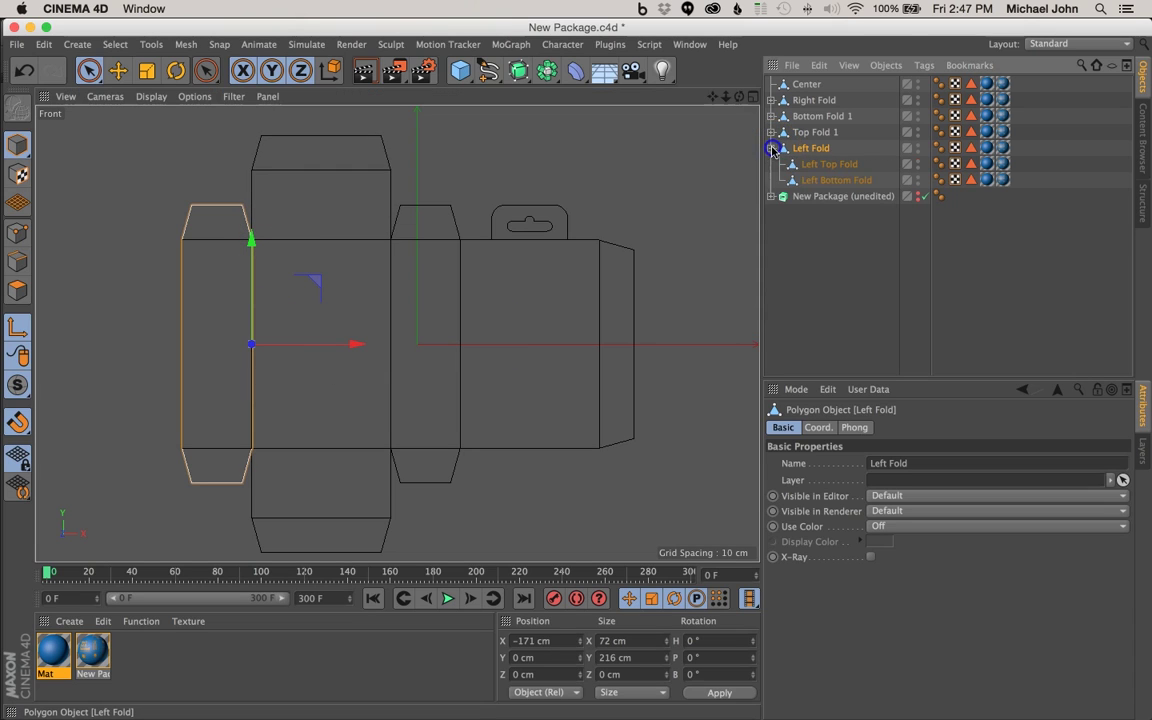
left_click(825, 165)
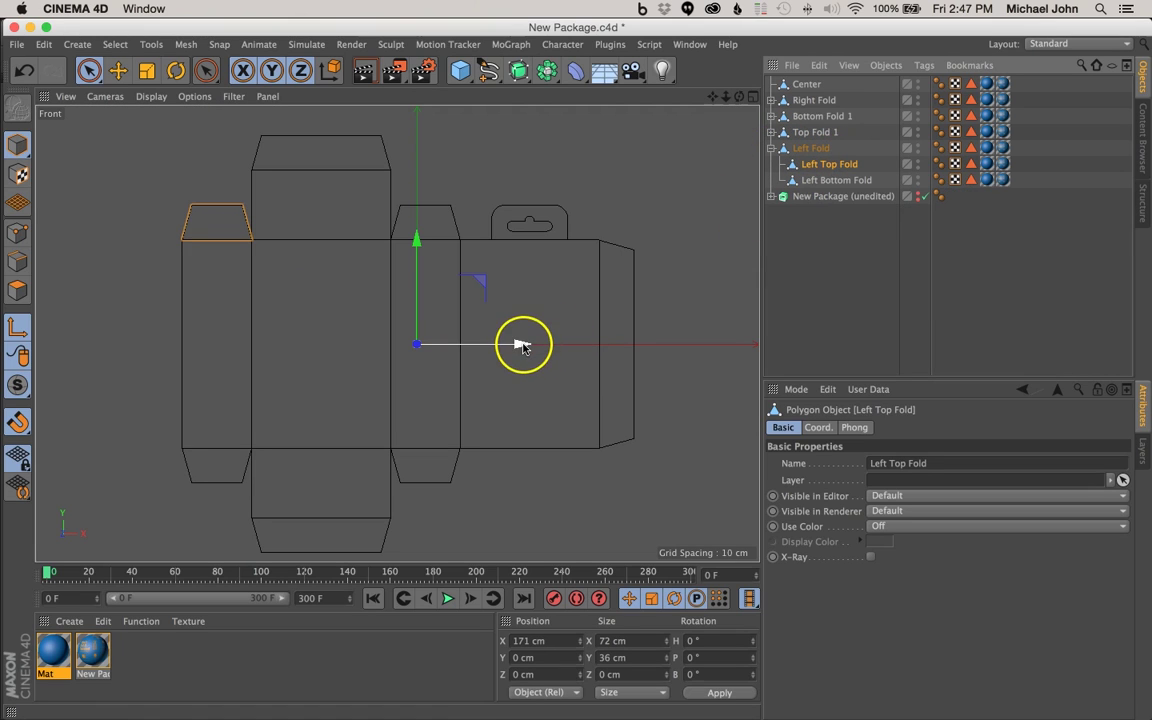
left_click_drag(522, 345, 323, 341)
left_click_drag(213, 239, 217, 138)
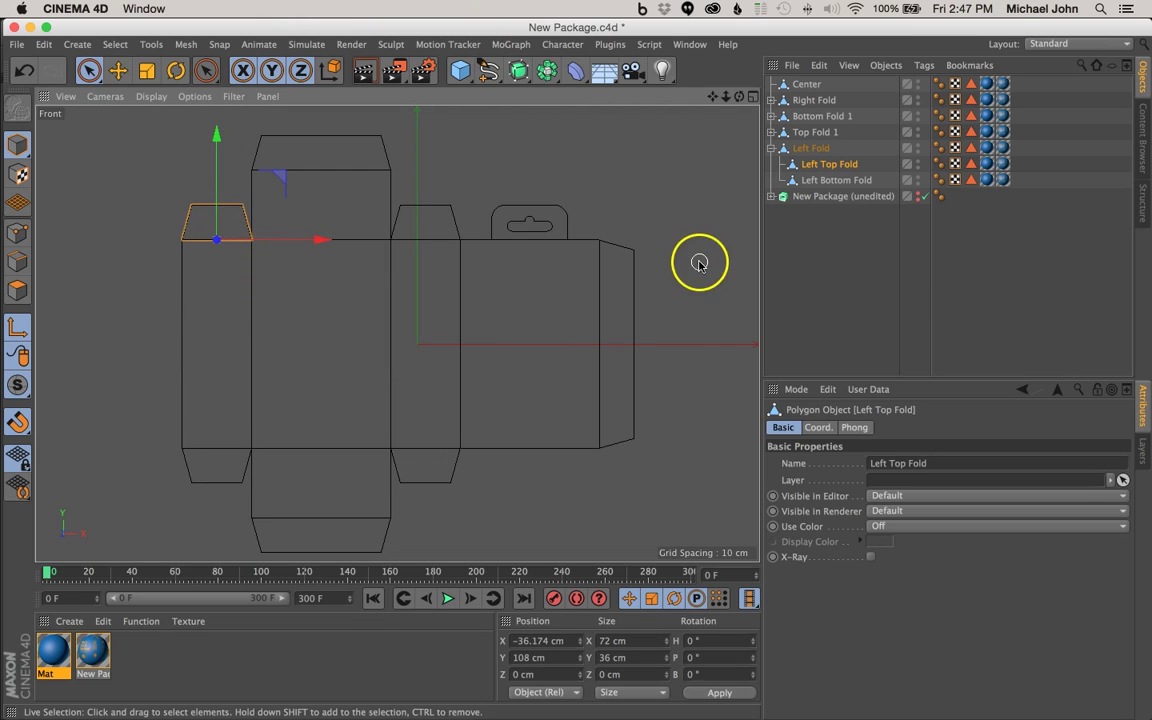
Snap Left Bottom Fold's axis to its fold line's midpoint at X -36.174 cm, Y -108 cm, and collapse Left Fold.
left_click(826, 182)
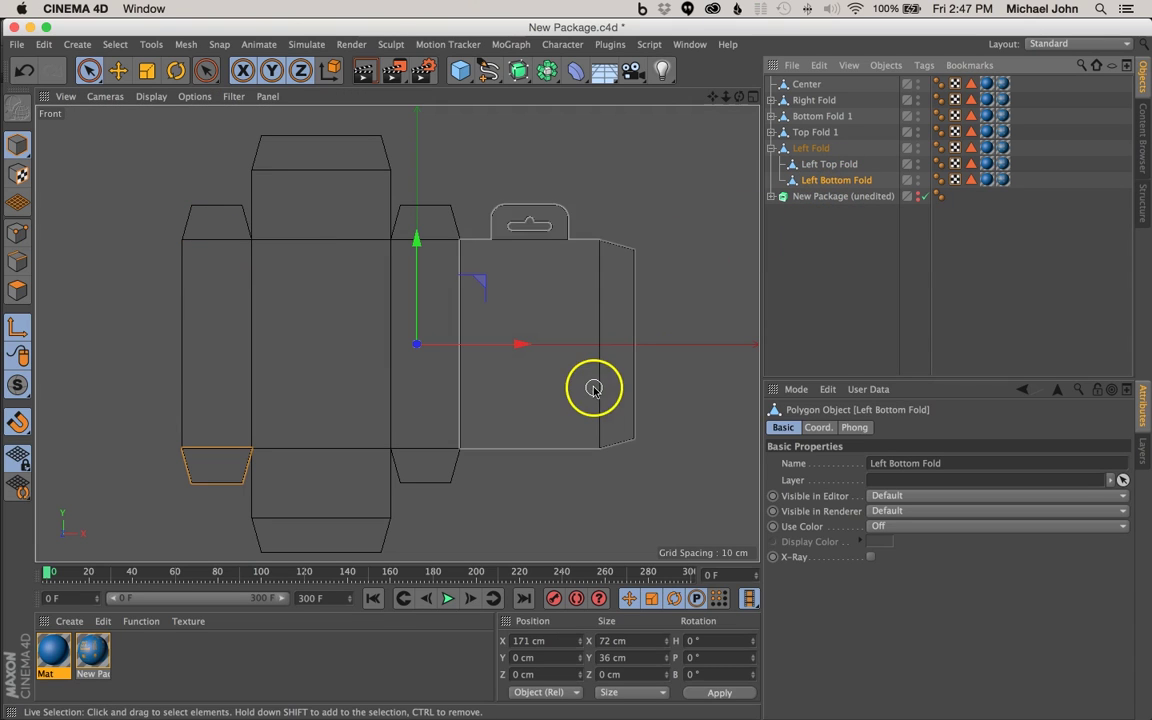
left_click_drag(520, 344, 319, 343)
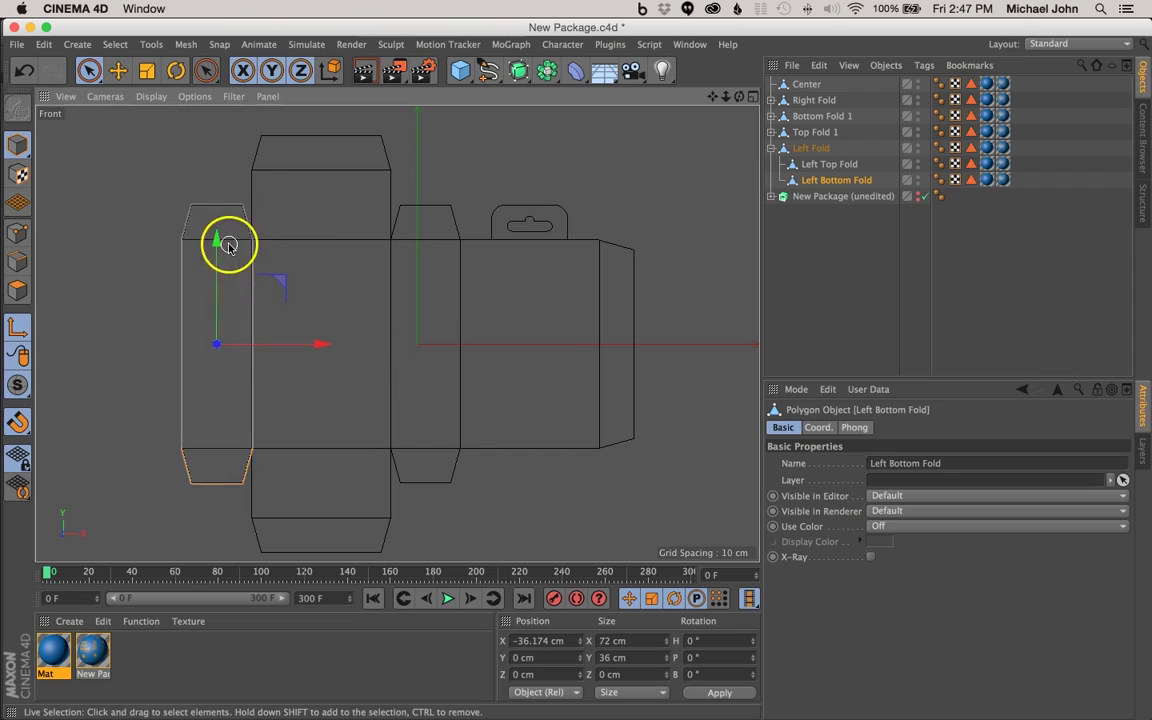
left_click_drag(218, 238, 216, 342)
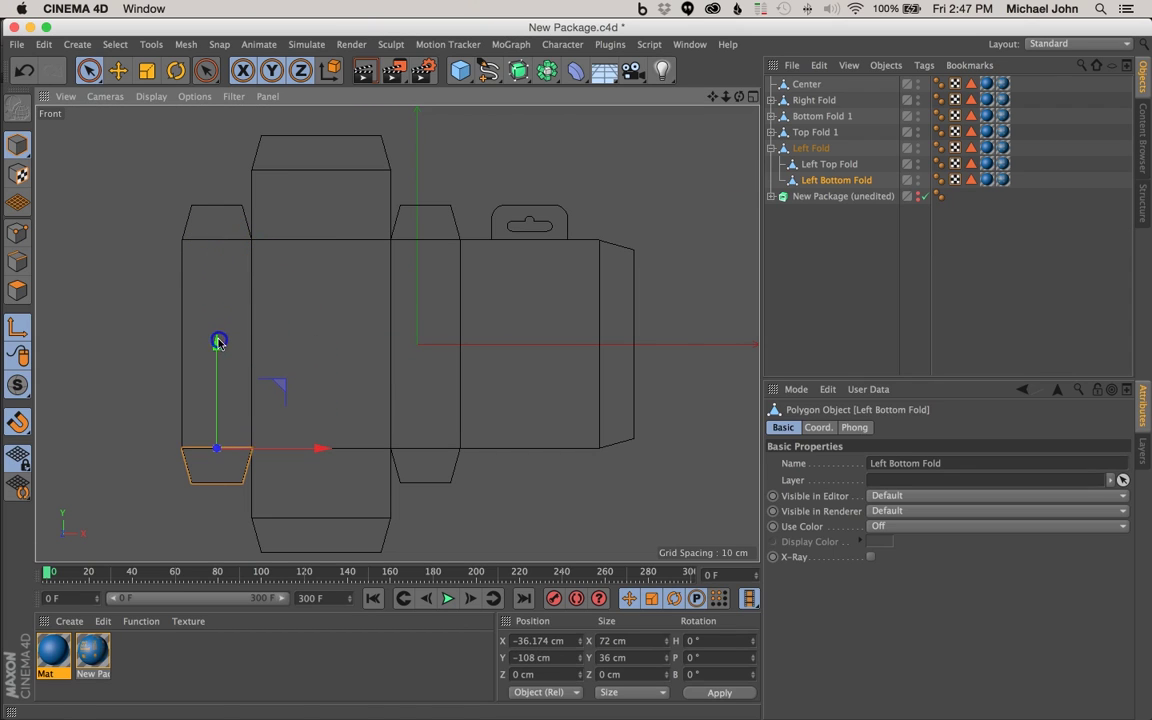
left_click(771, 149)
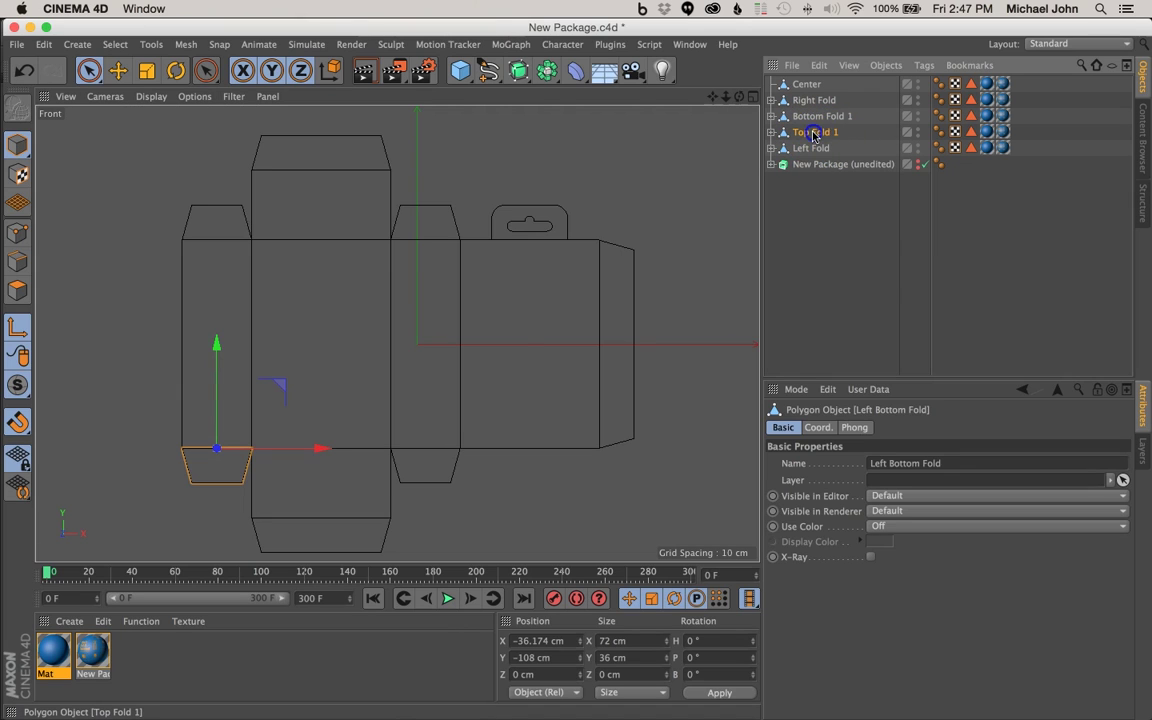
Move Top Fold 1's axis to the middle of its fold line with the center panel, at about X -97.786 cm, Y 108 cm.
left_click(813, 135)
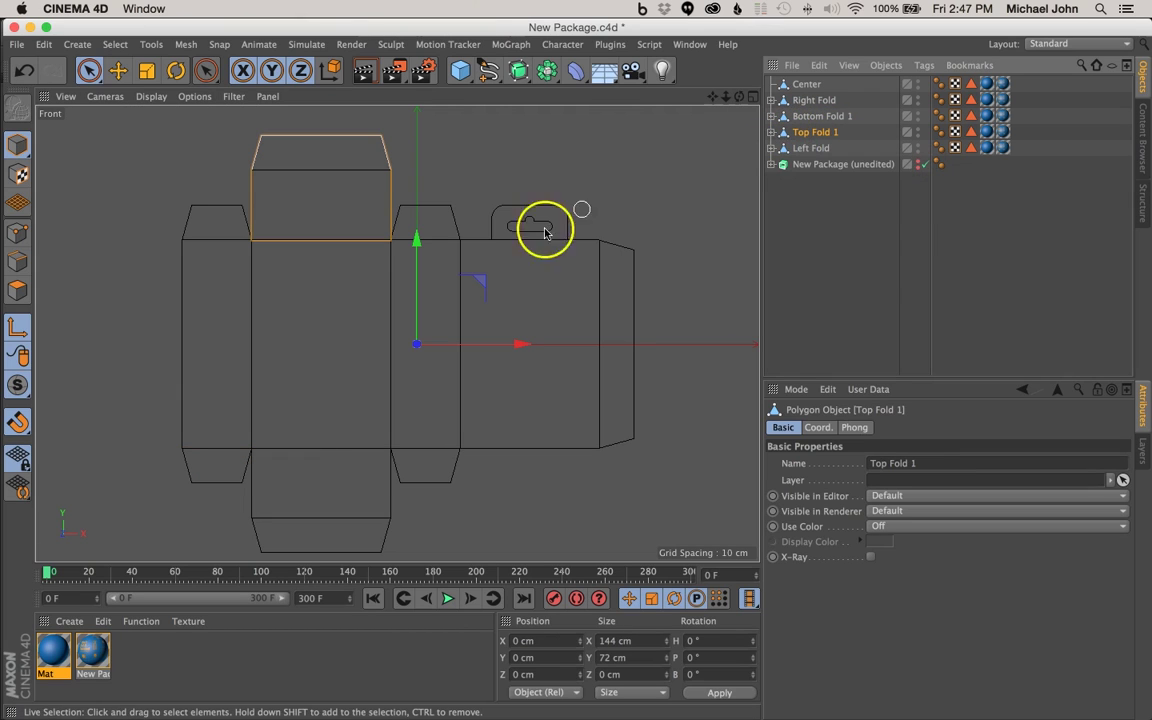
left_click_drag(524, 344, 431, 343)
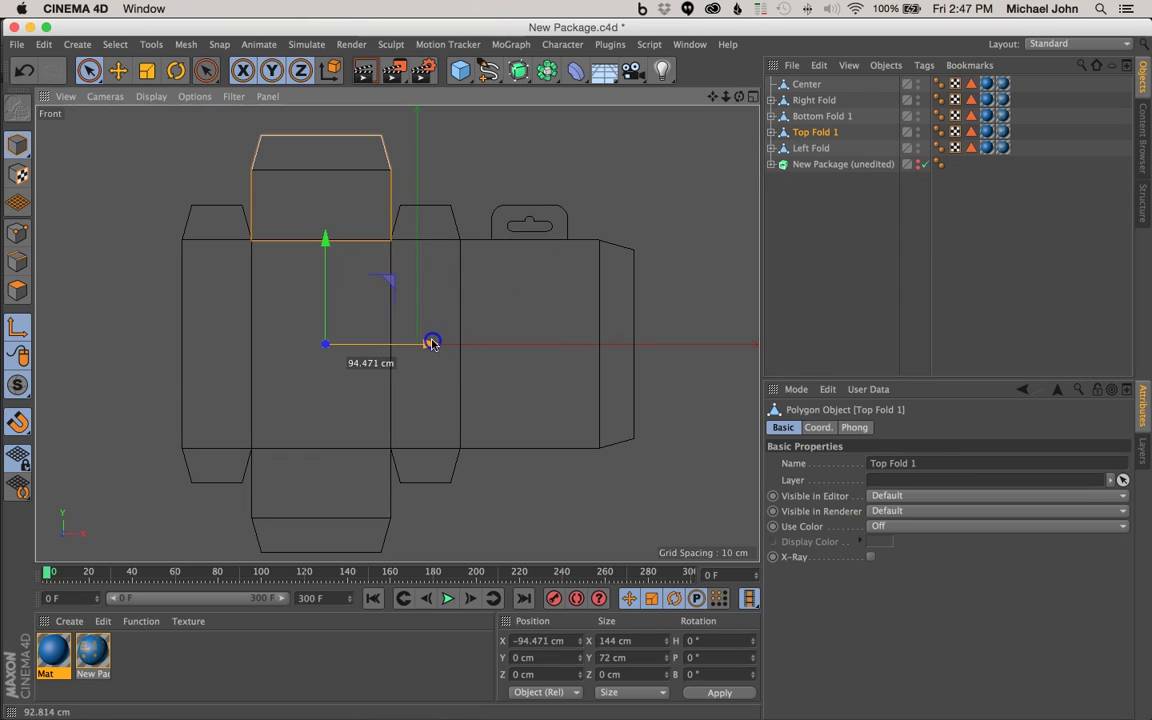
left_click_drag(318, 242, 326, 150)
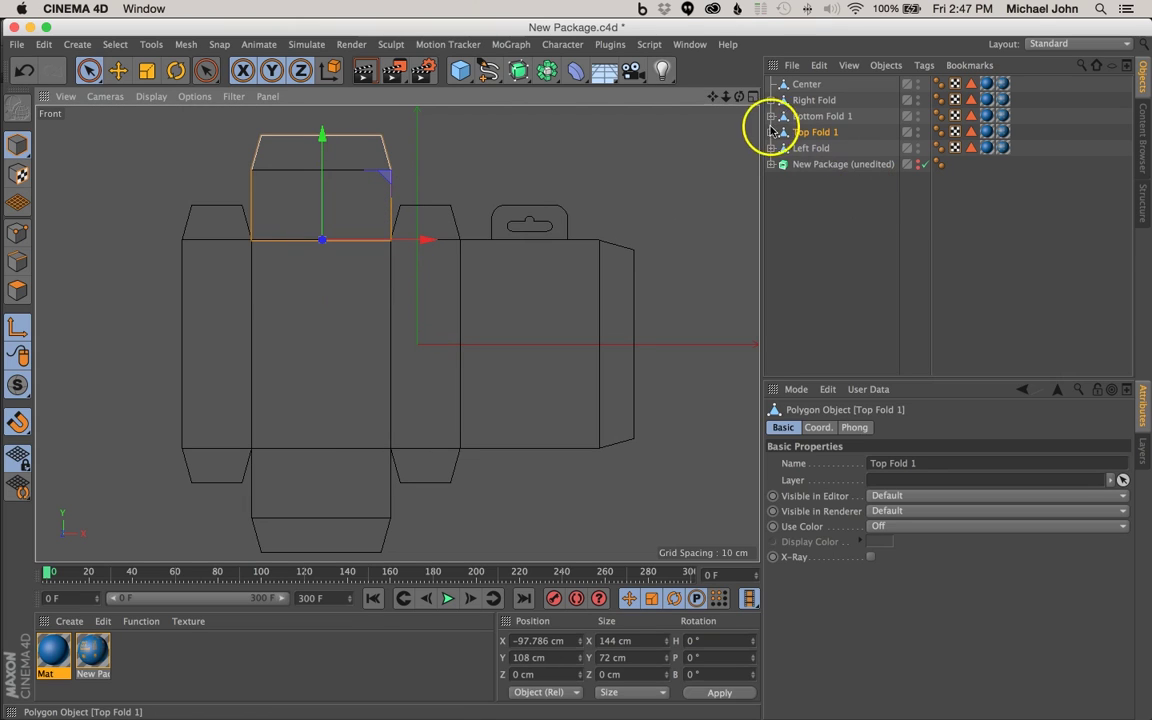
Place Top Fold 2's axis mid-fold on its line with Top Fold 1, at about X -4.143 cm, Y 72 cm, and collapse Top Fold 1.
left_click(771, 132)
left_click(815, 148)
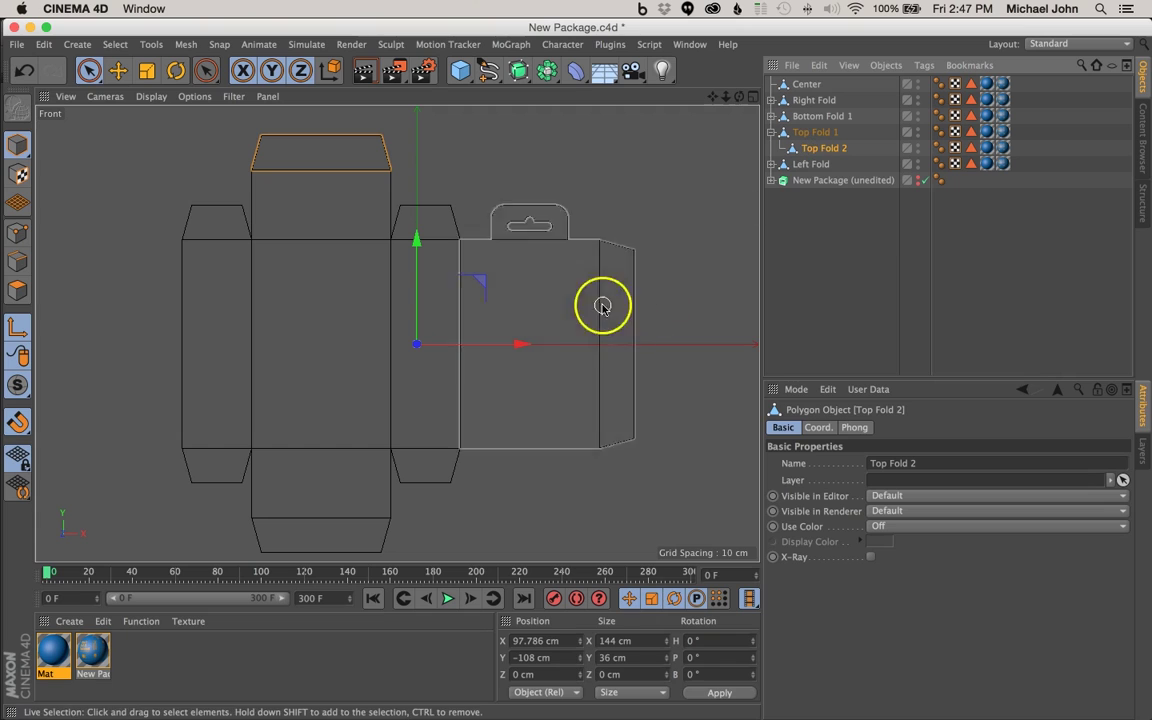
left_click_drag(520, 345, 406, 332)
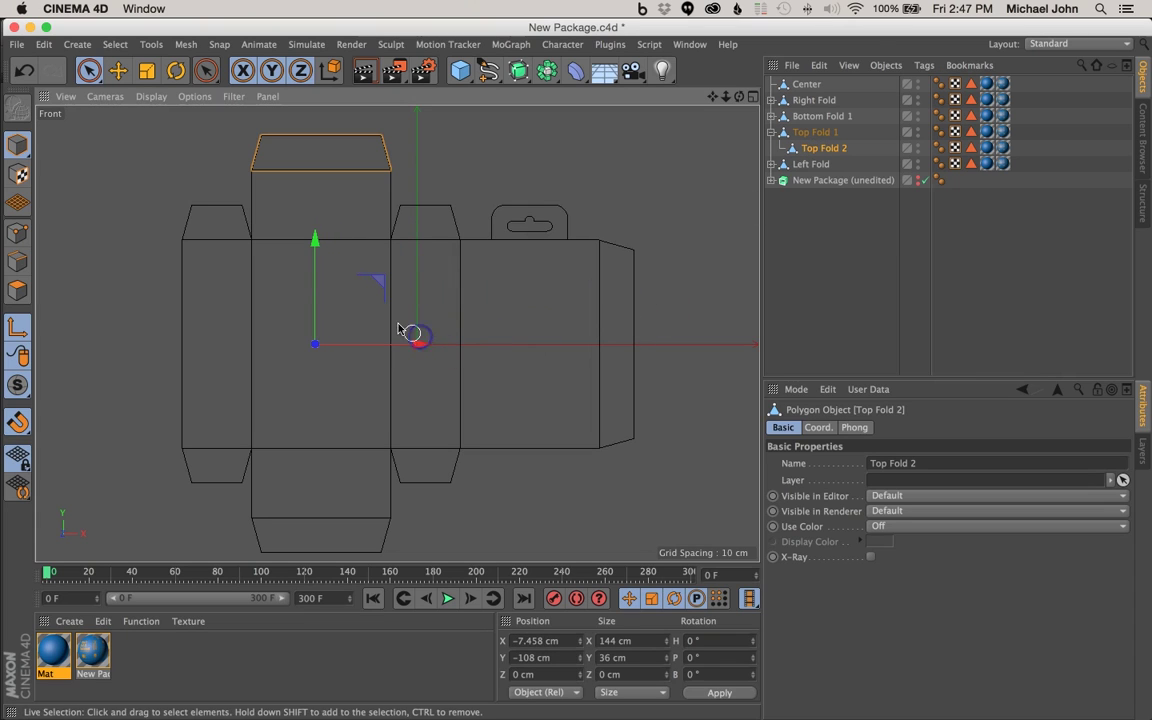
left_click_drag(312, 243, 315, 107)
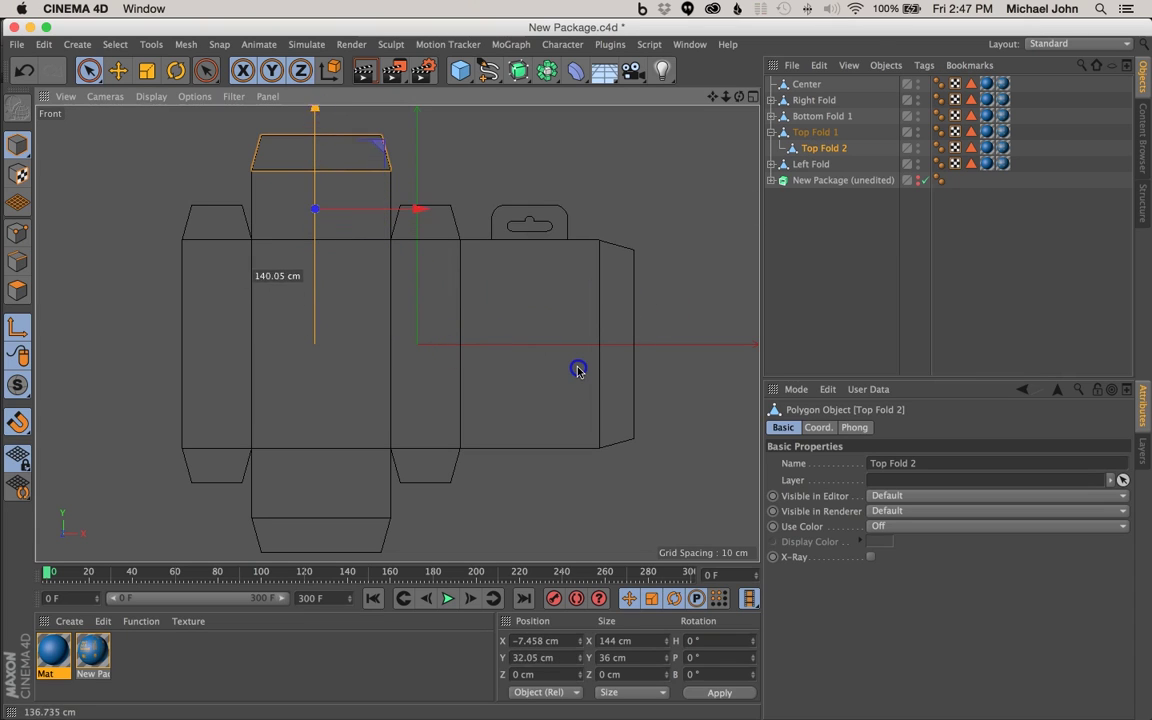
left_click_drag(577, 368, 578, 370)
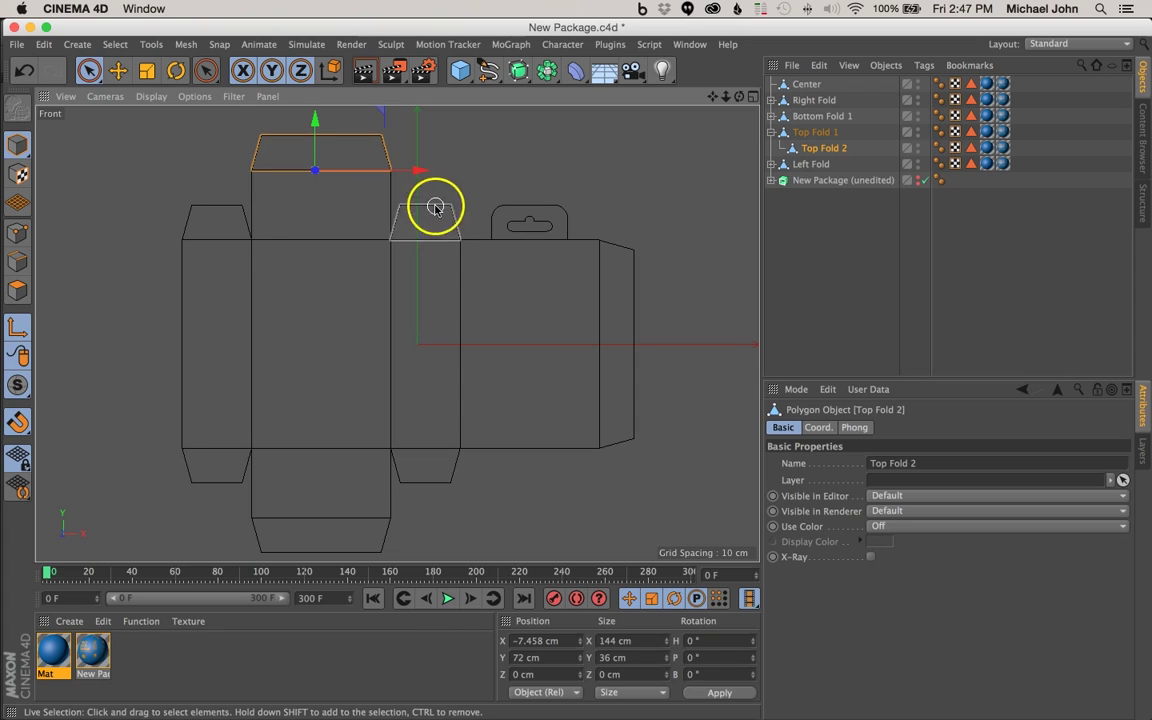
left_click_drag(421, 173, 425, 171)
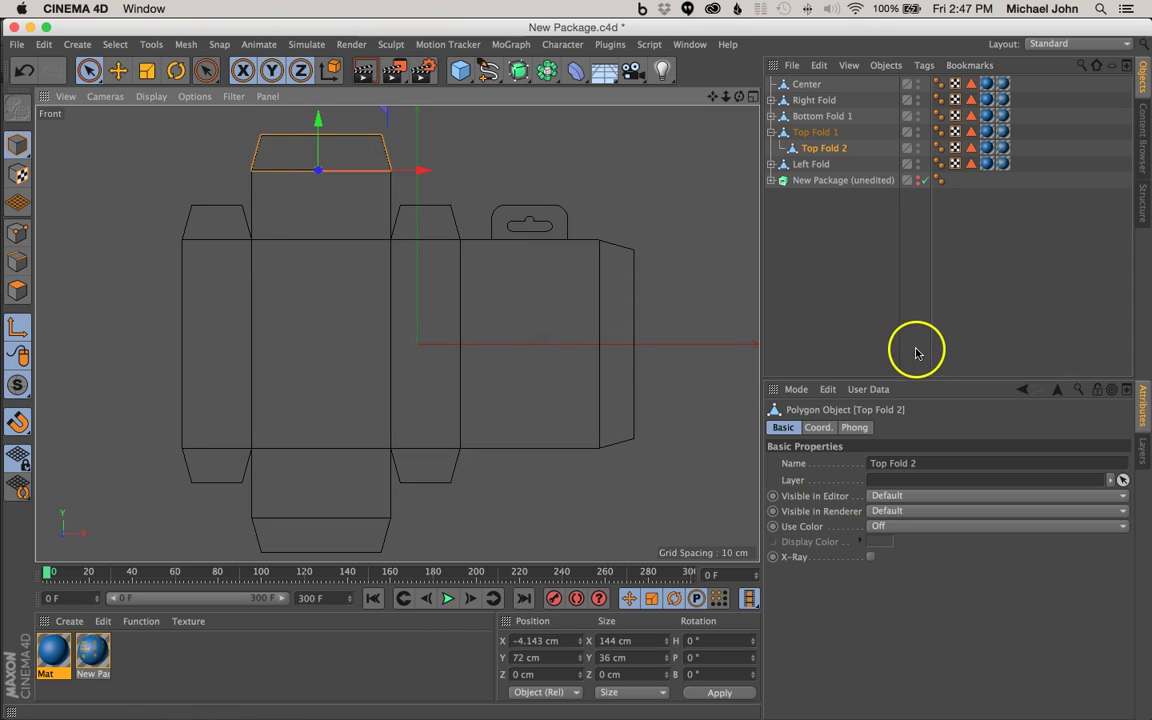
left_click(772, 133)
Move Bottom Fold 1's axis to the middle of the center panel's lower fold line, at about X -99.443 cm, Y -108 cm.
left_click(810, 117)
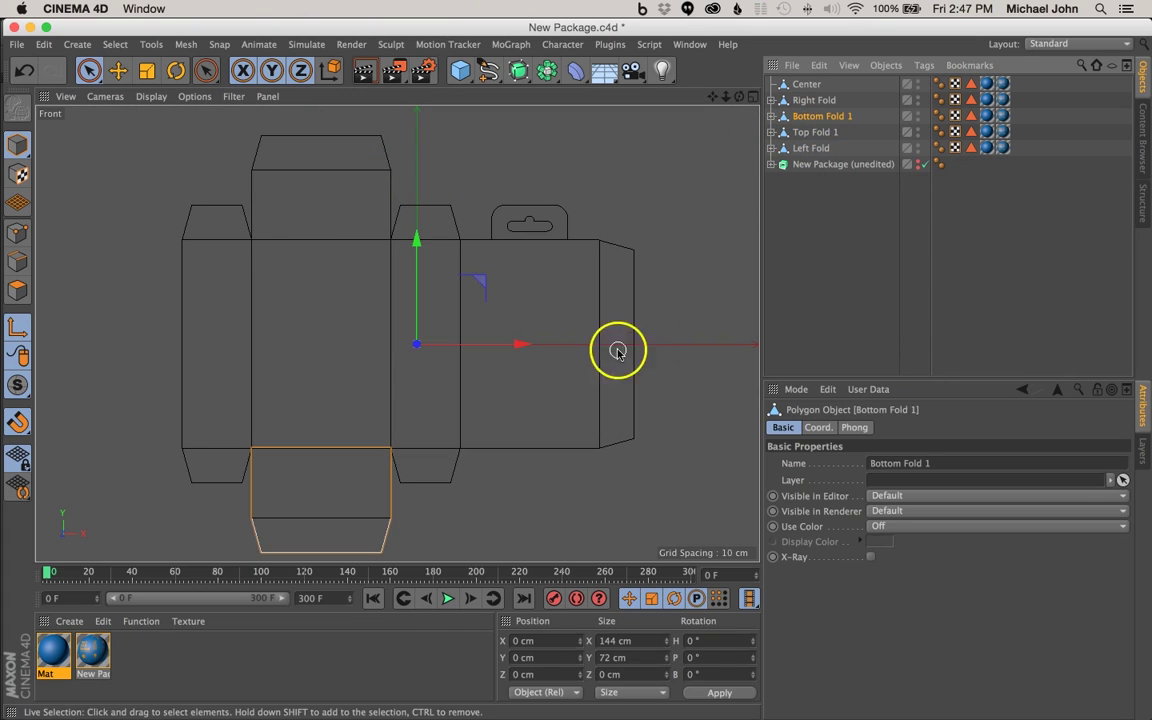
left_click_drag(522, 342, 428, 346)
left_click_drag(321, 240, 329, 342)
Place Bottom Fold 2's axis on its fold line with Bottom Fold 1, at about X 3.315 cm, Y -72 cm, and collapse Bottom Fold 1.
left_click(772, 116)
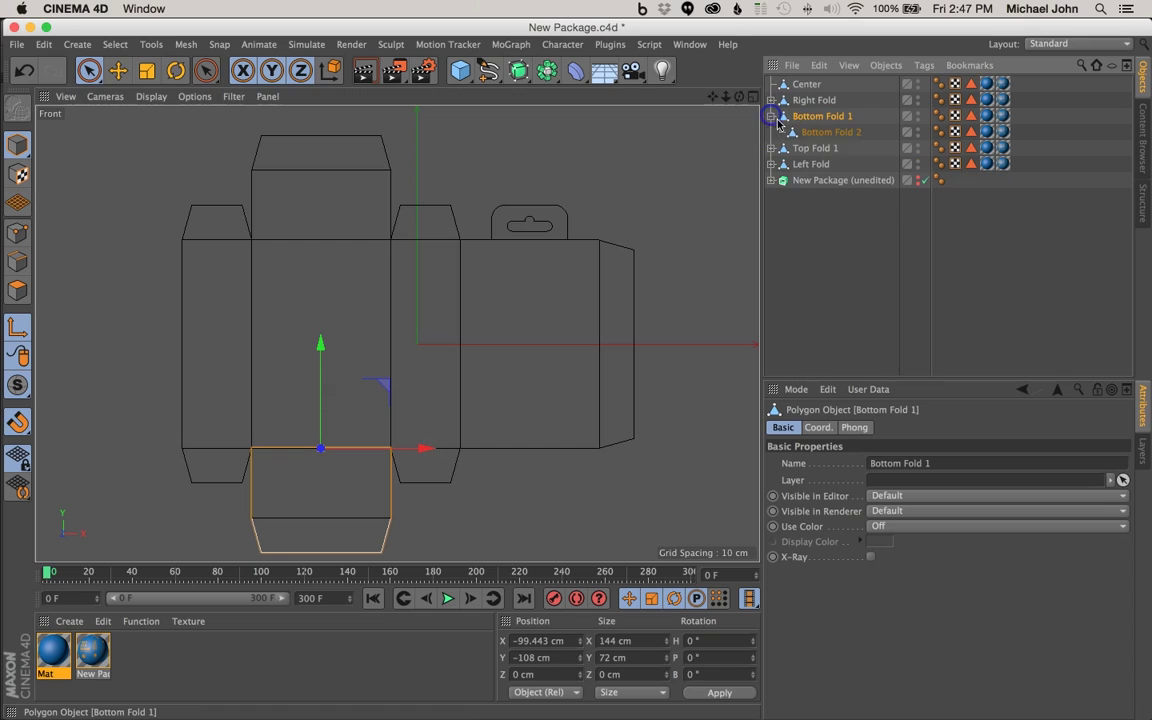
left_click(830, 132)
left_click_drag(517, 339, 431, 343)
left_click_drag(322, 240, 311, 406)
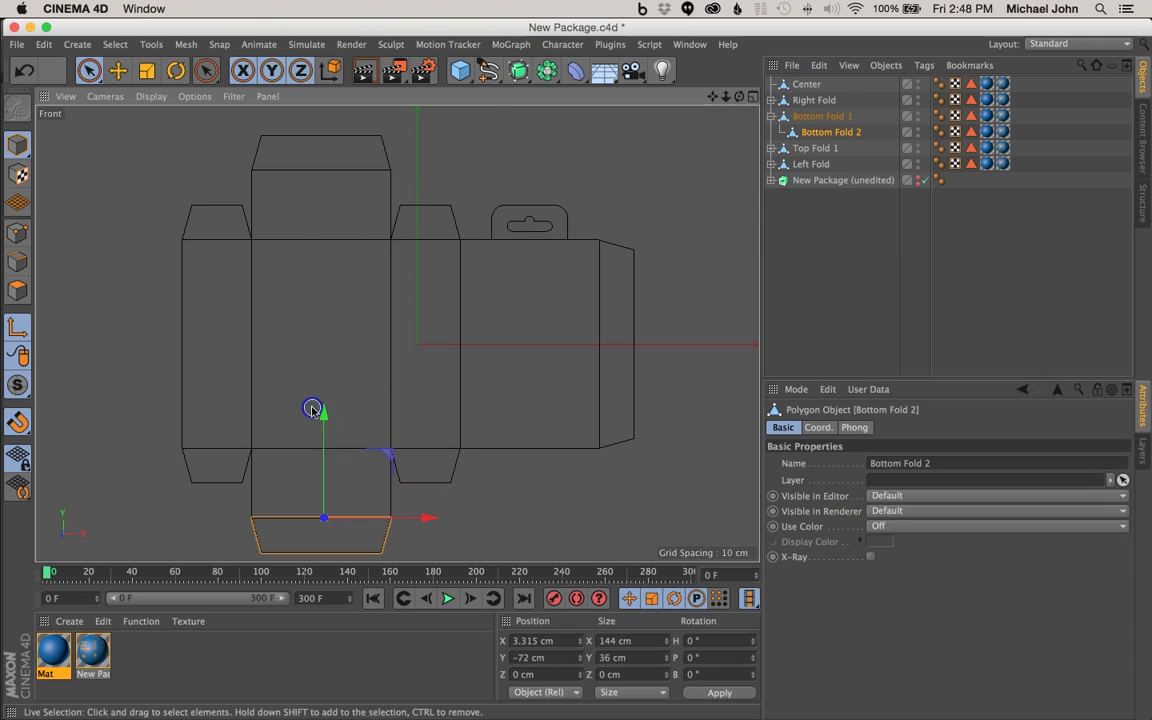
left_click(771, 116)
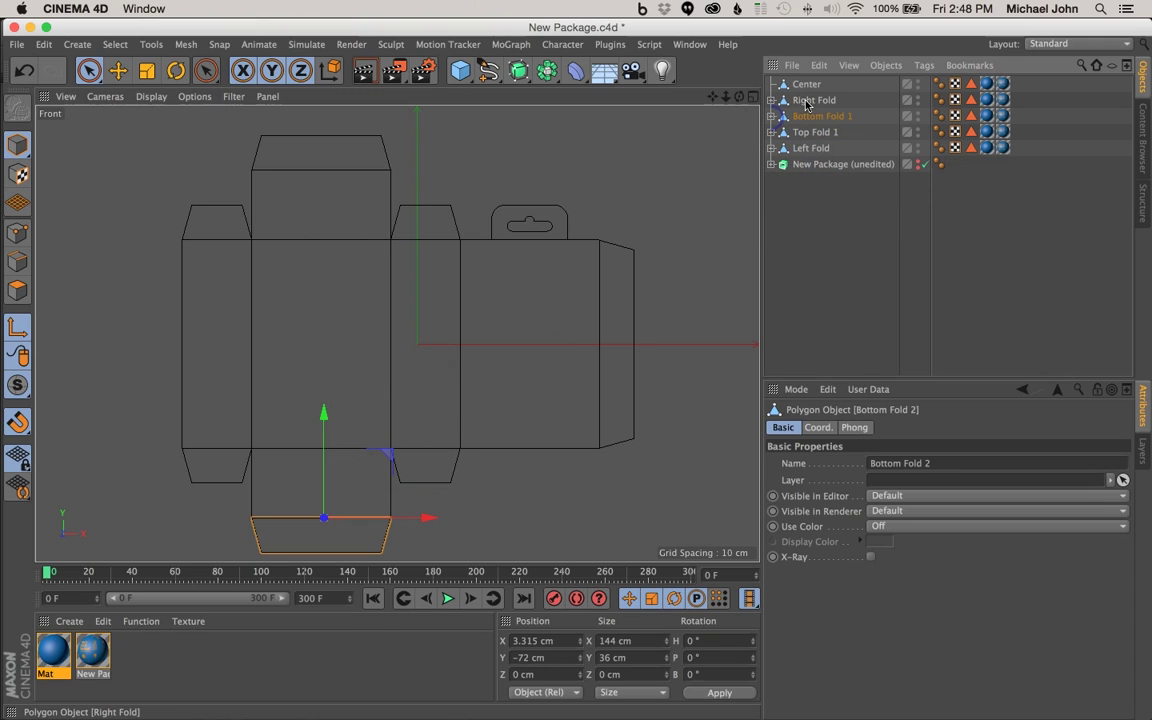
Snap Right Fold's axis to its fold line with the center panel, and Right Top Fold's axis to its own at X 34.458 cm, Y 108 cm.
left_click(814, 100)
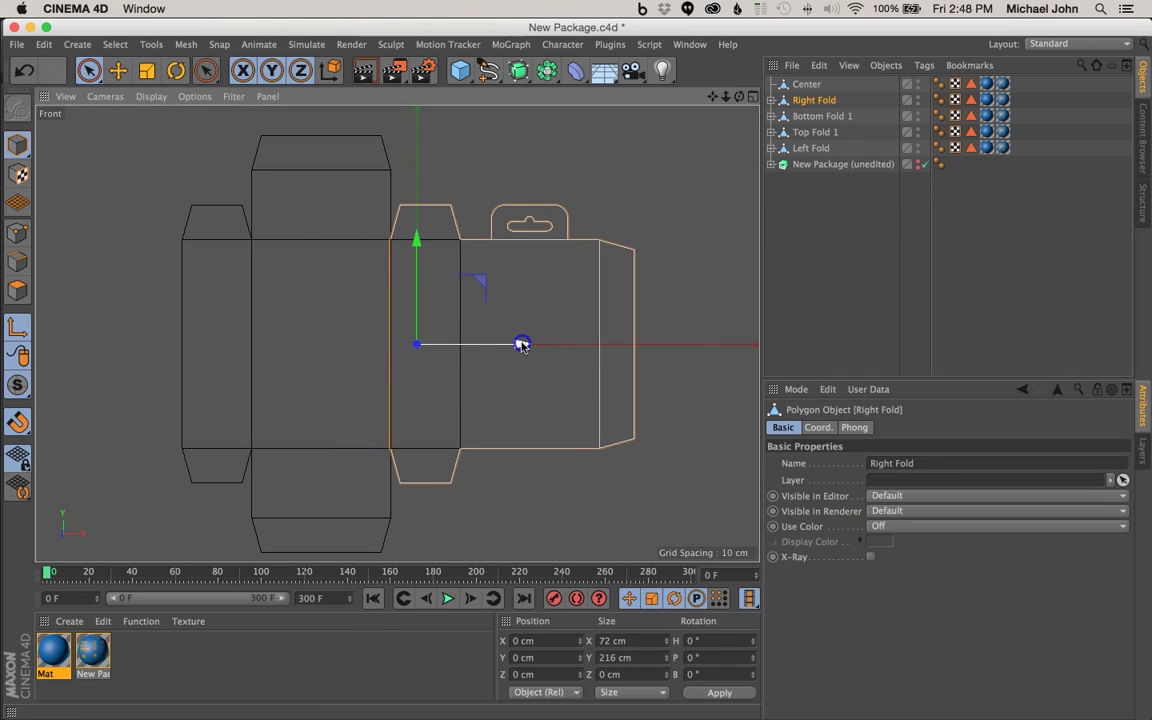
mouse_move(521, 343)
left_mouse_down()
mouse_move(467, 349)
mouse_move(527, 342)
left_mouse_up()
left_click(771, 100)
left_click(820, 116)
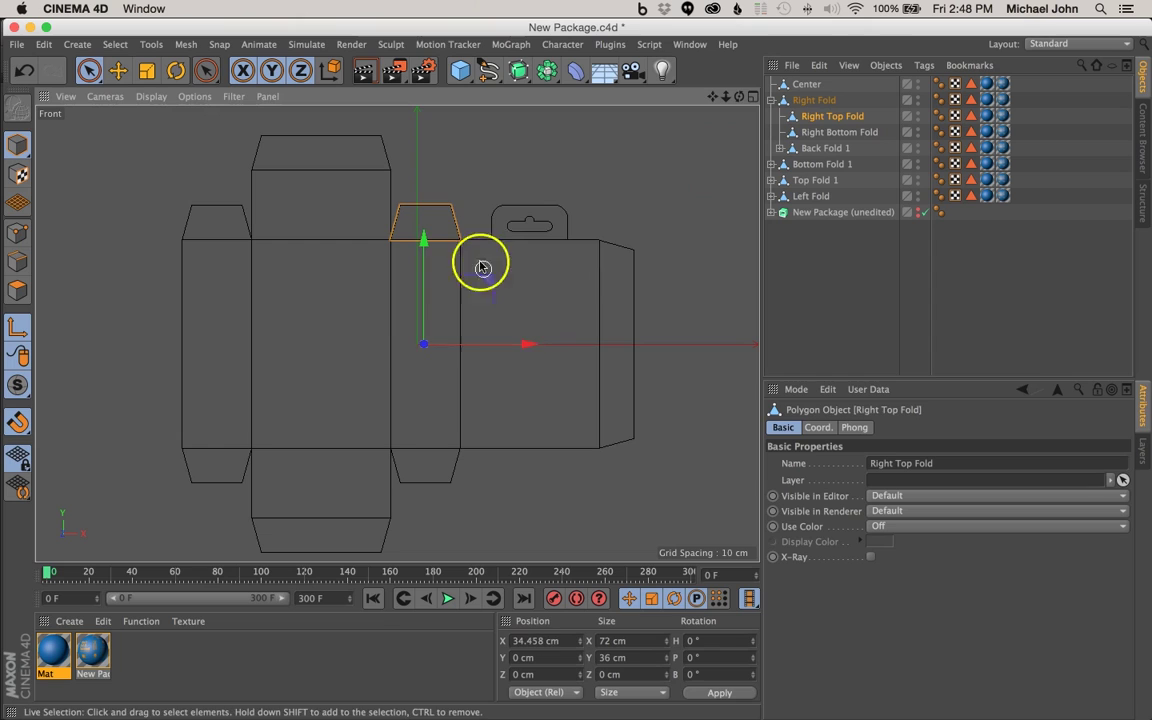
left_click_drag(420, 237, 427, 141)
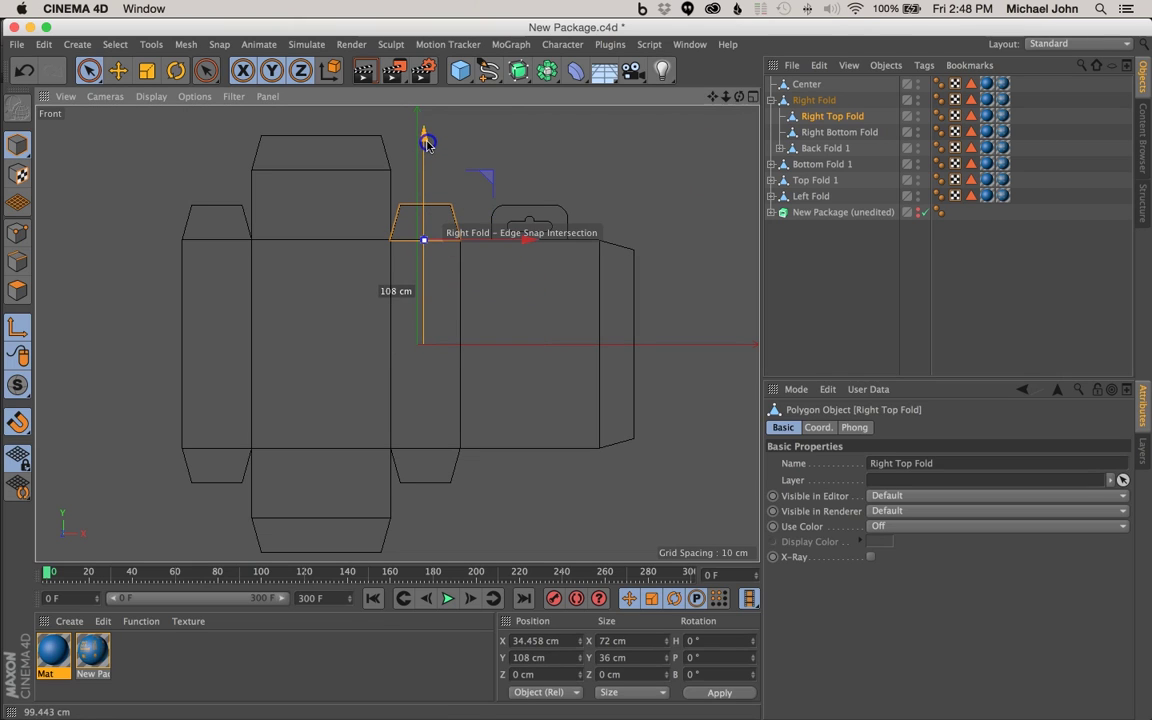
Move Right Bottom Fold's axis to the middle of its fold line with the right panel, at X 35.287 cm, Y -108 cm.
left_click(825, 133)
left_click_drag(519, 343, 528, 342)
left_click_drag(422, 244, 423, 342)
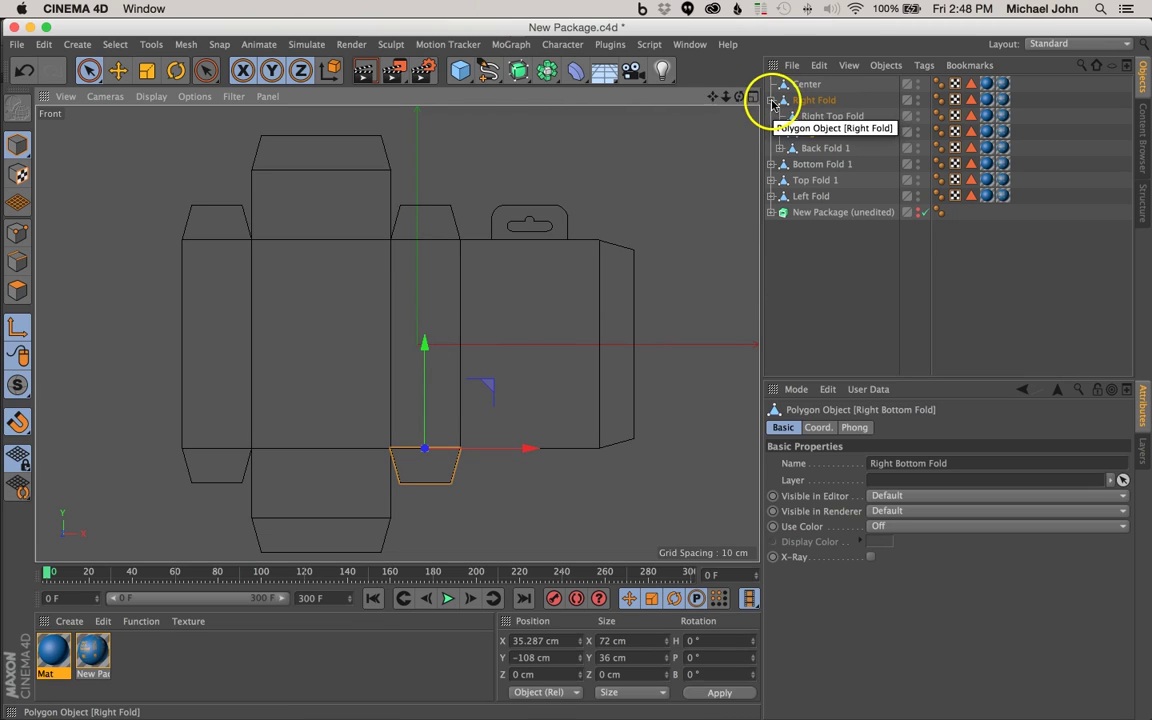
Move Back Fold 1's axis horizontally to its fold line with the right panel, at X 72 cm, and expand Back Fold 1.
left_click(828, 148)
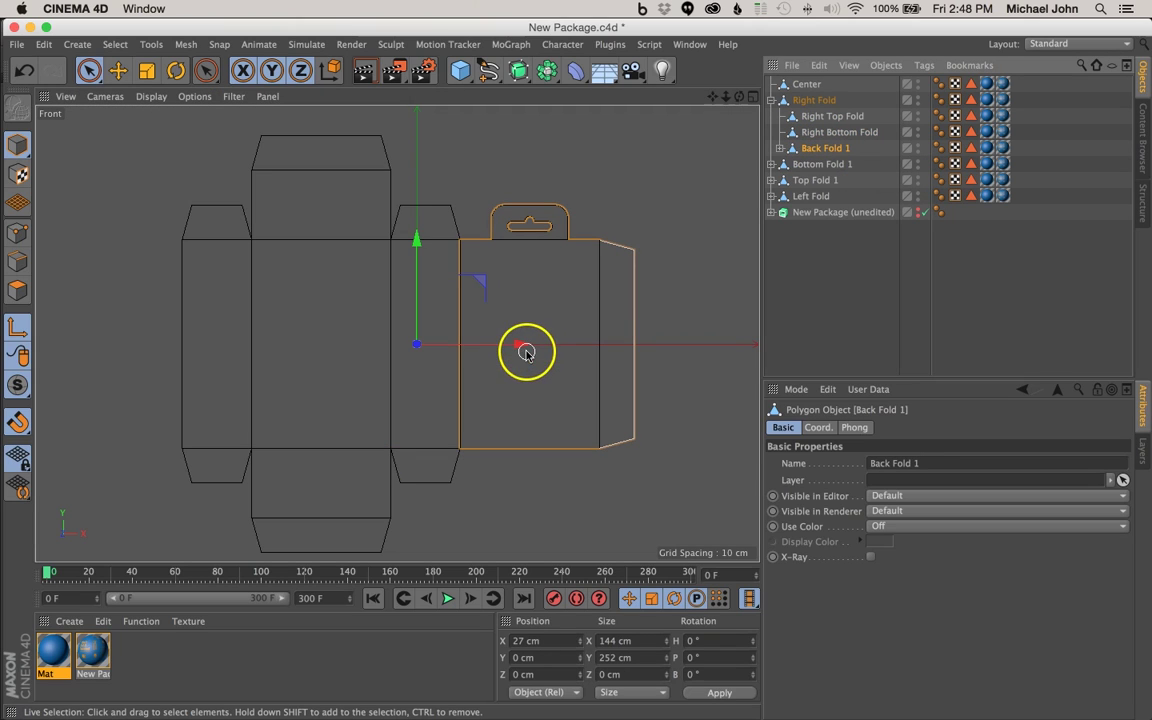
left_click_drag(520, 343, 560, 338)
left_click_drag(780, 155, 779, 152, "ctrl")
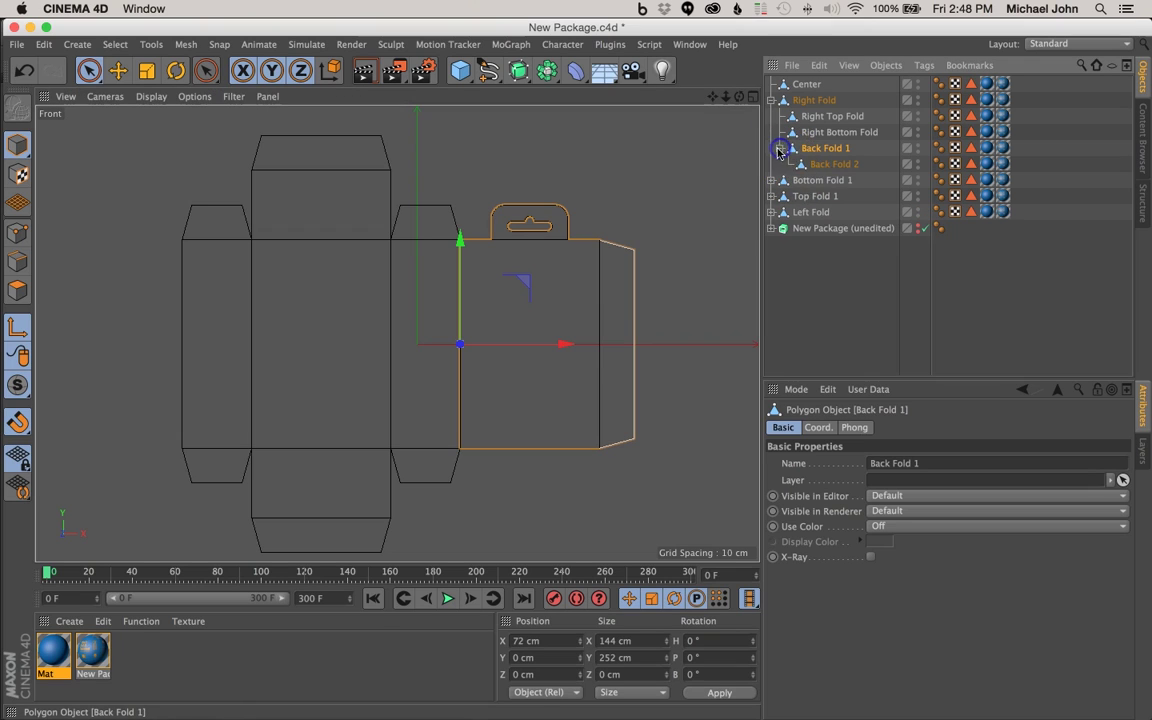
Snap Back Fold 2's axis to its fold line with the back panel, at X 144 cm, and collapse Back Fold 1 and Right Fold.
left_click(821, 164)
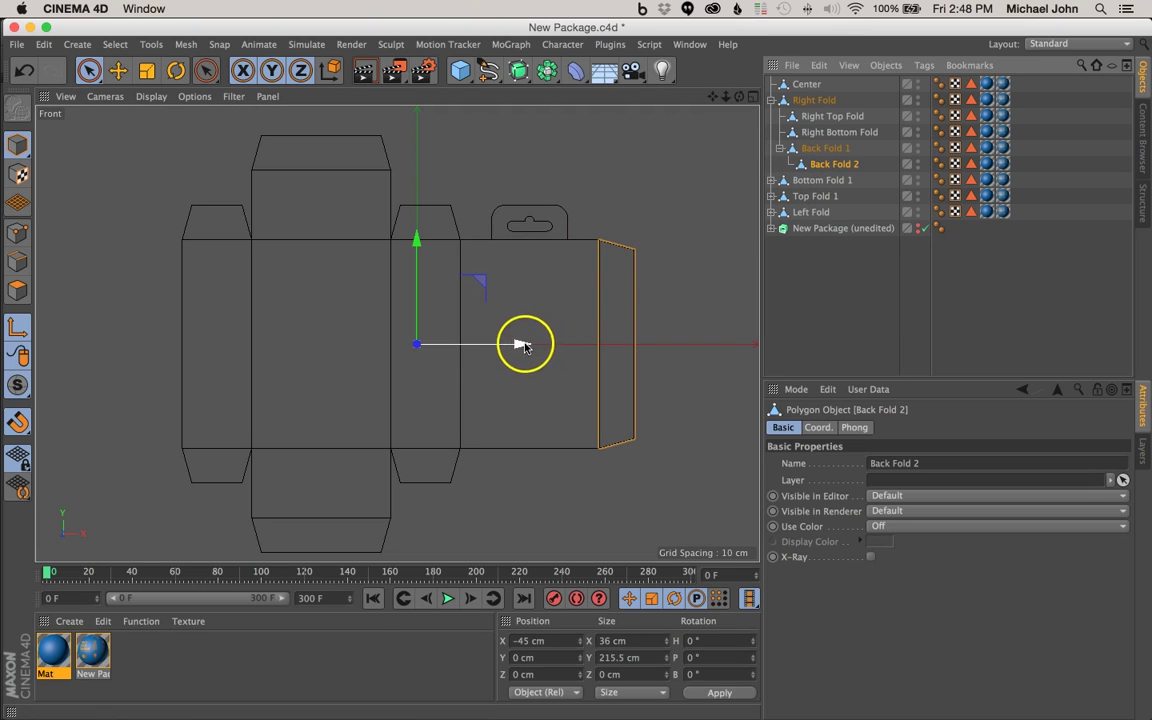
left_click_drag(522, 343, 702, 342)
scroll(702, 342, "down", 4)
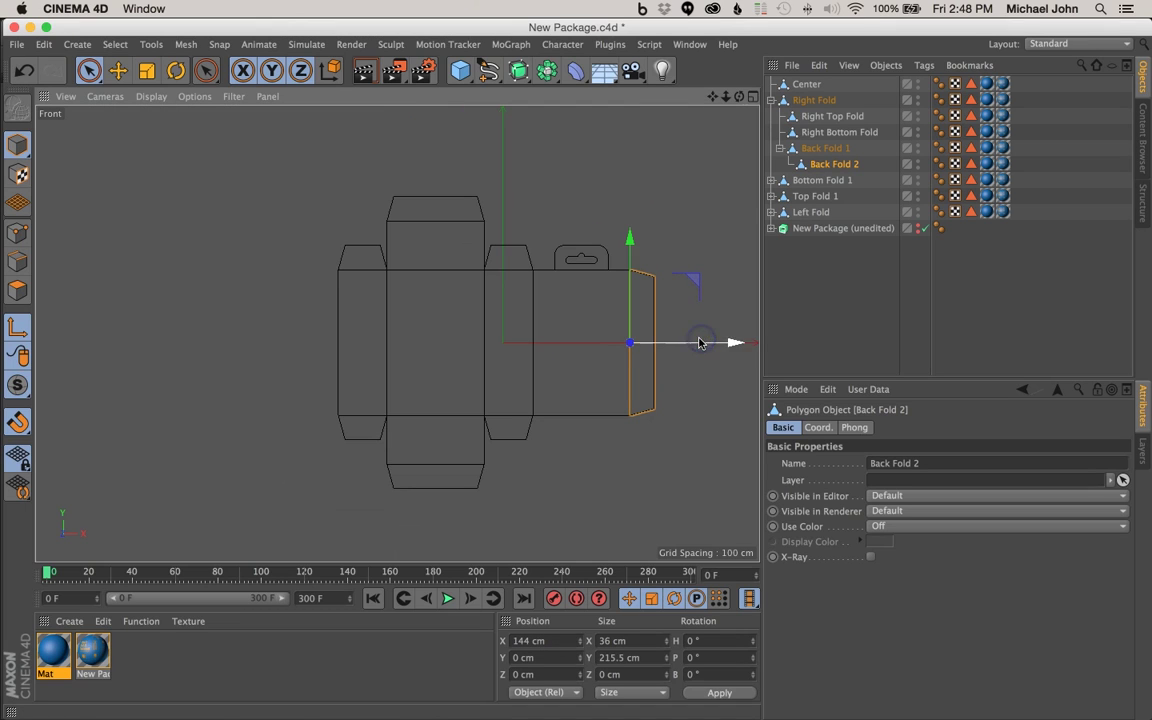
scroll(634, 341, "up", 10)
scroll(634, 341, "down", 8)
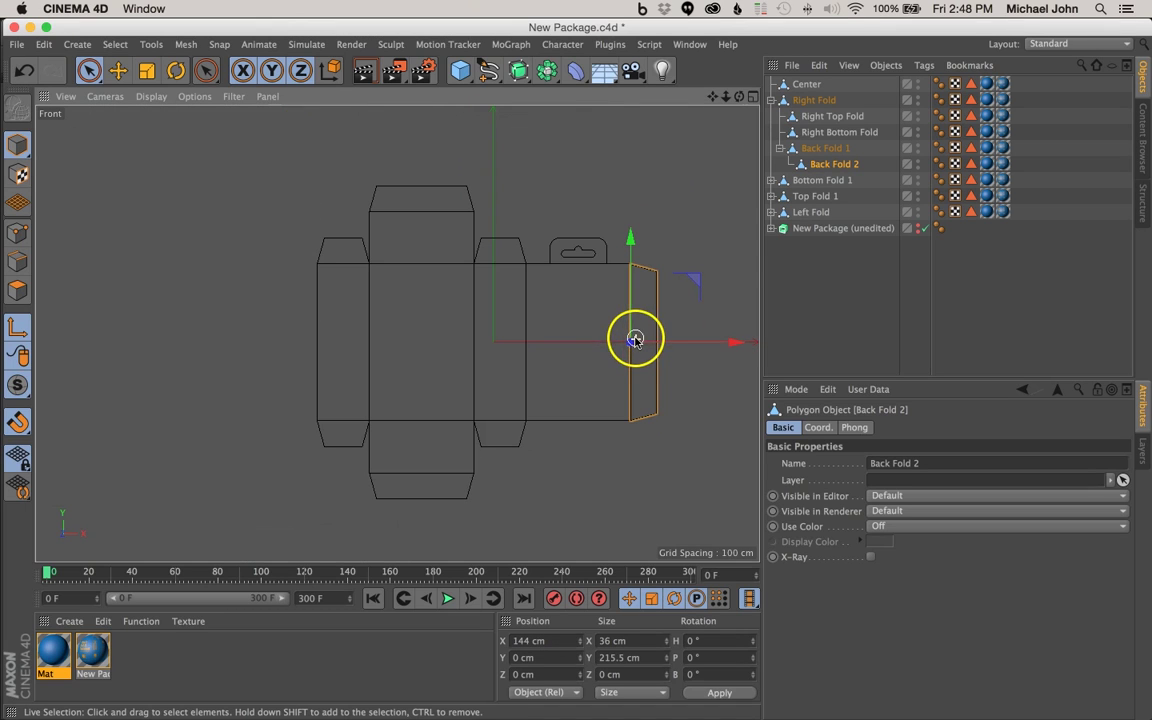
left_click(779, 148)
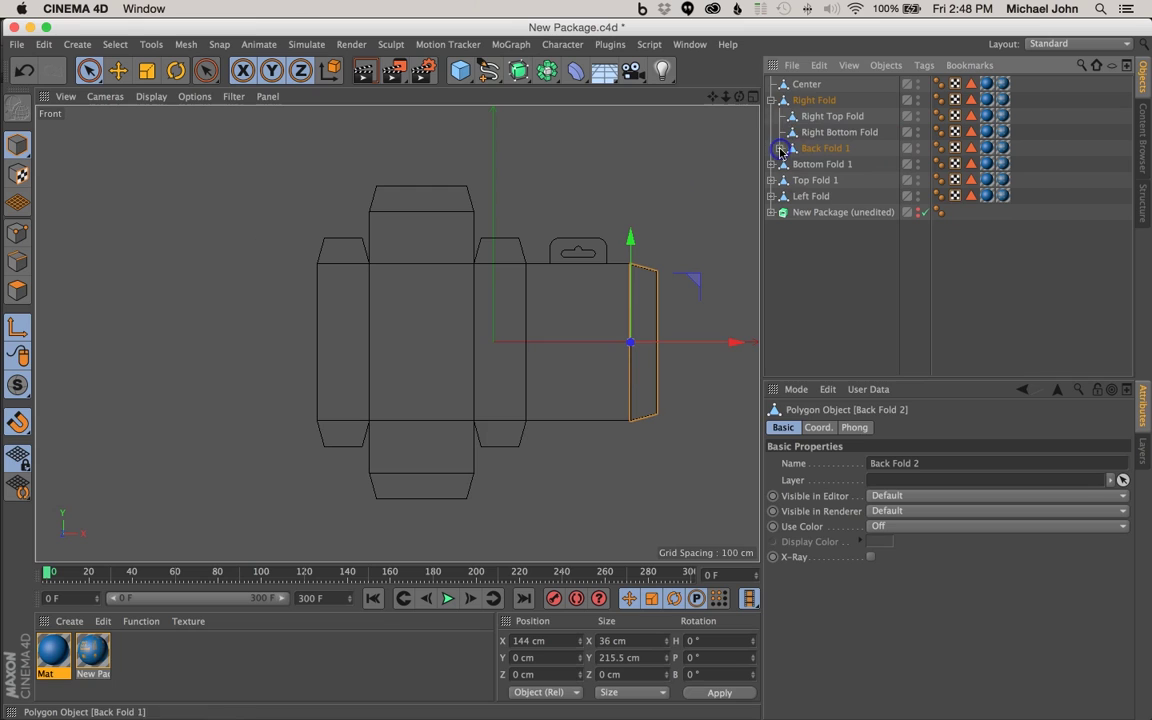
left_click(773, 100)
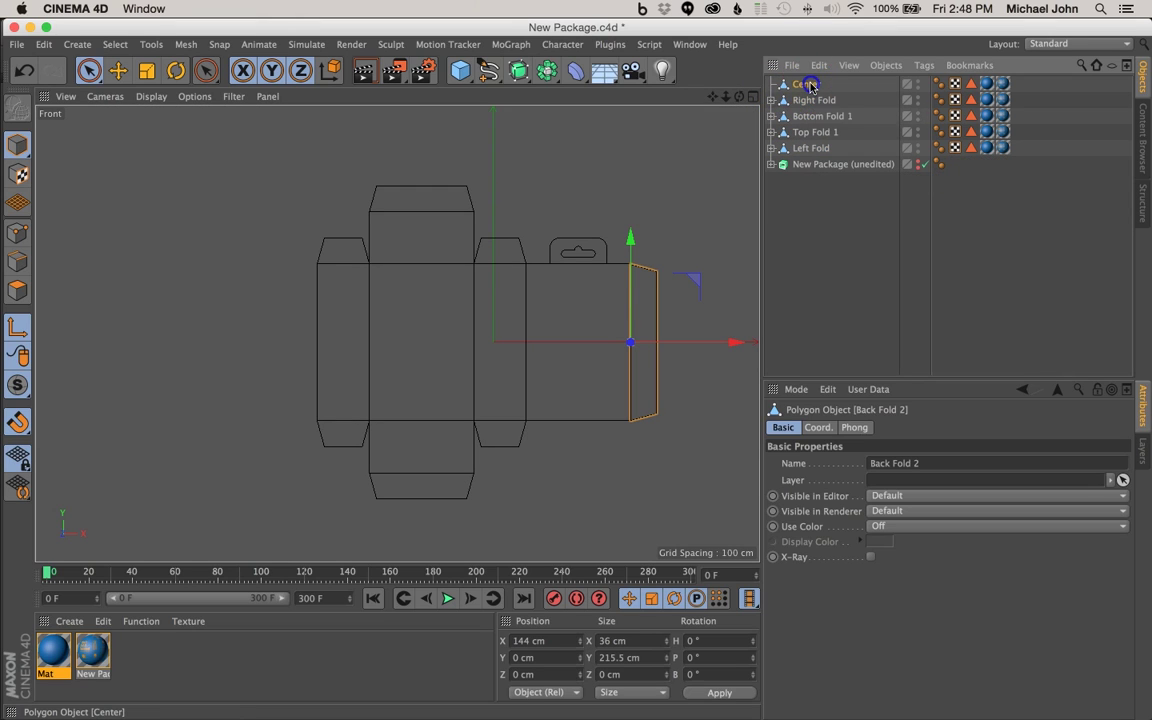
Move the Center object's axis horizontally to about the middle of the center panel, at X -99.233 cm.
left_click(806, 85)
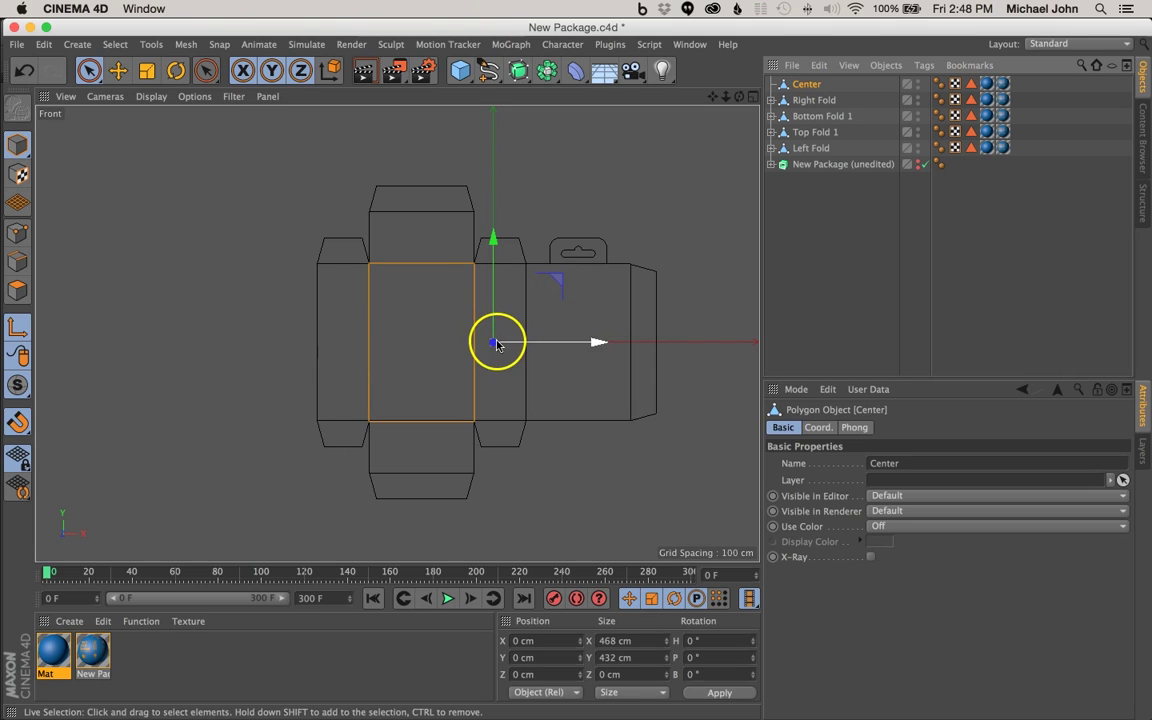
left_click_drag(595, 344, 524, 347)
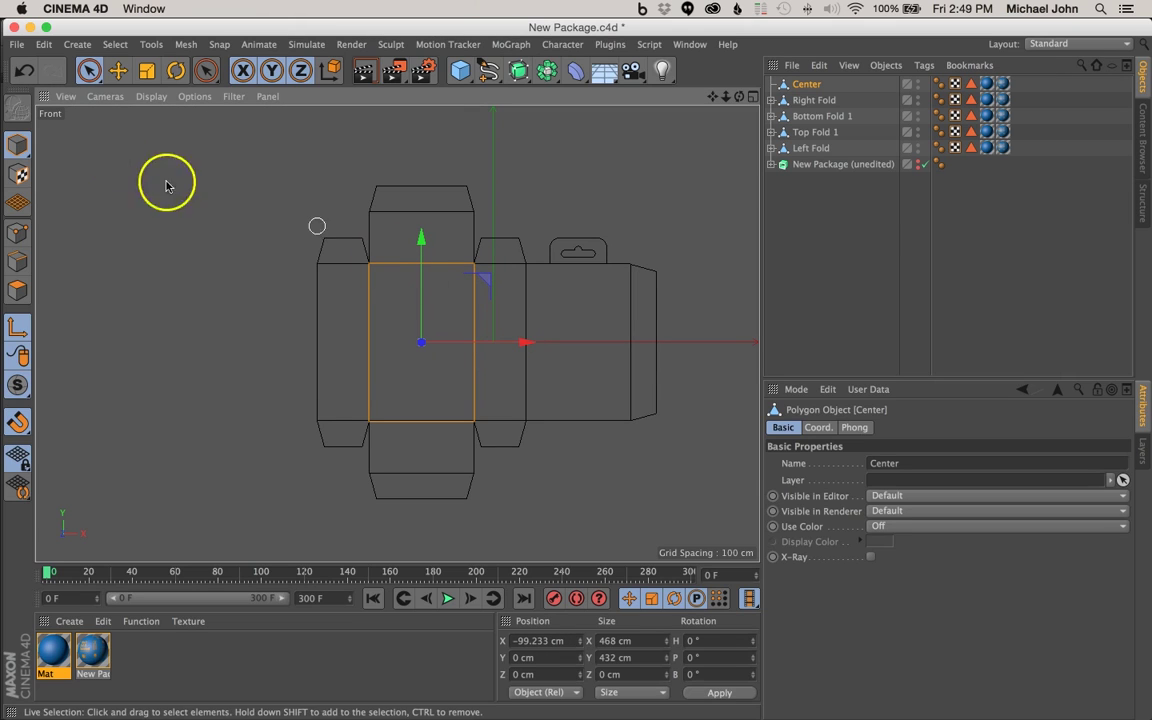
left_click(19, 331)
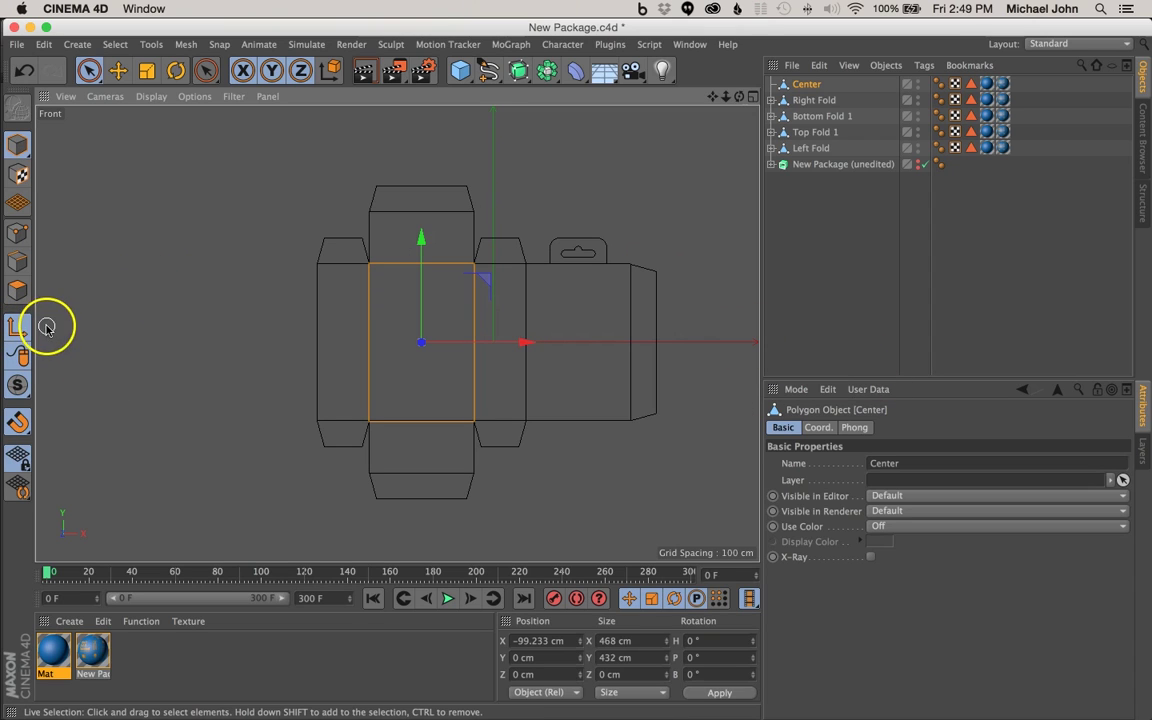
Switch to a single full-size Perspective view and turn off axis modification.
left_click(754, 97)
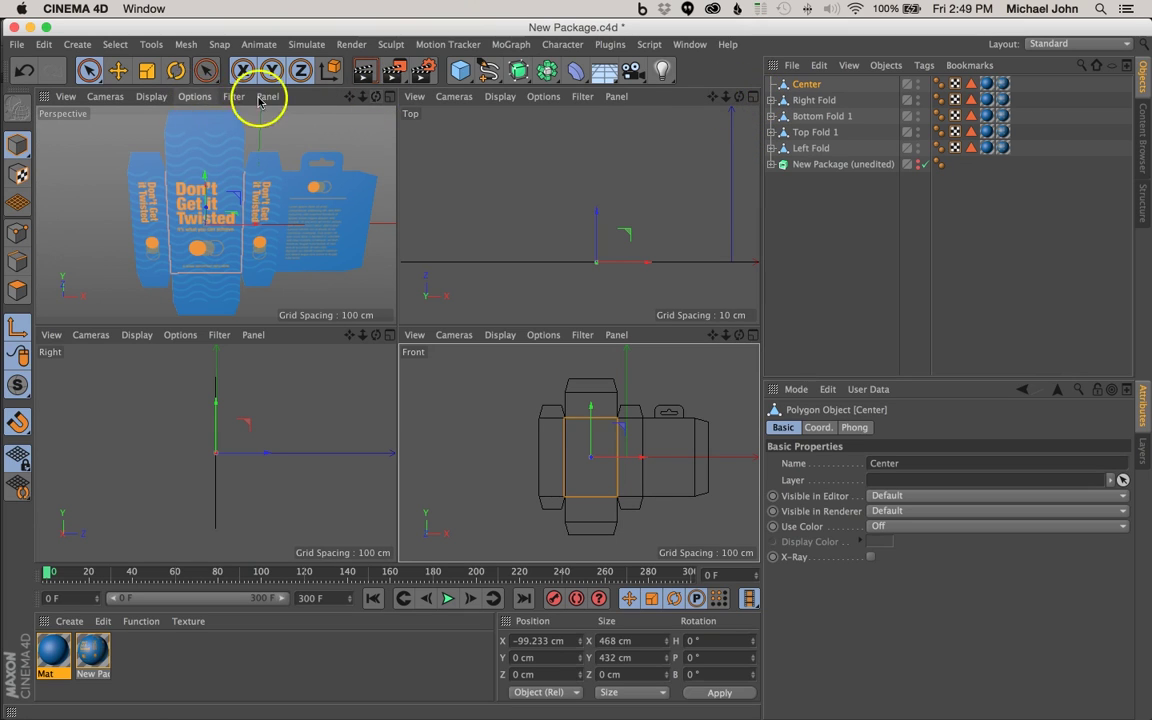
left_click(389, 100)
mouse_move(463, 337)
left_mouse_down("alt")
mouse_move(339, 336)
mouse_move(452, 319)
left_mouse_up("alt")
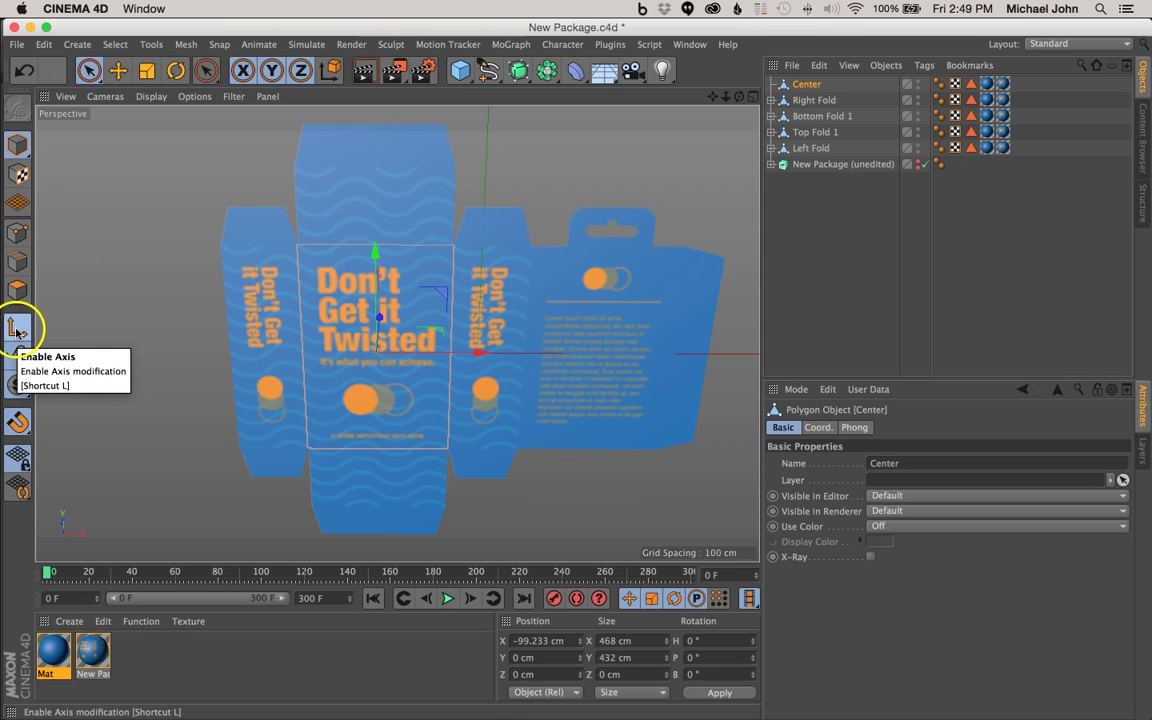
left_click(20, 329)
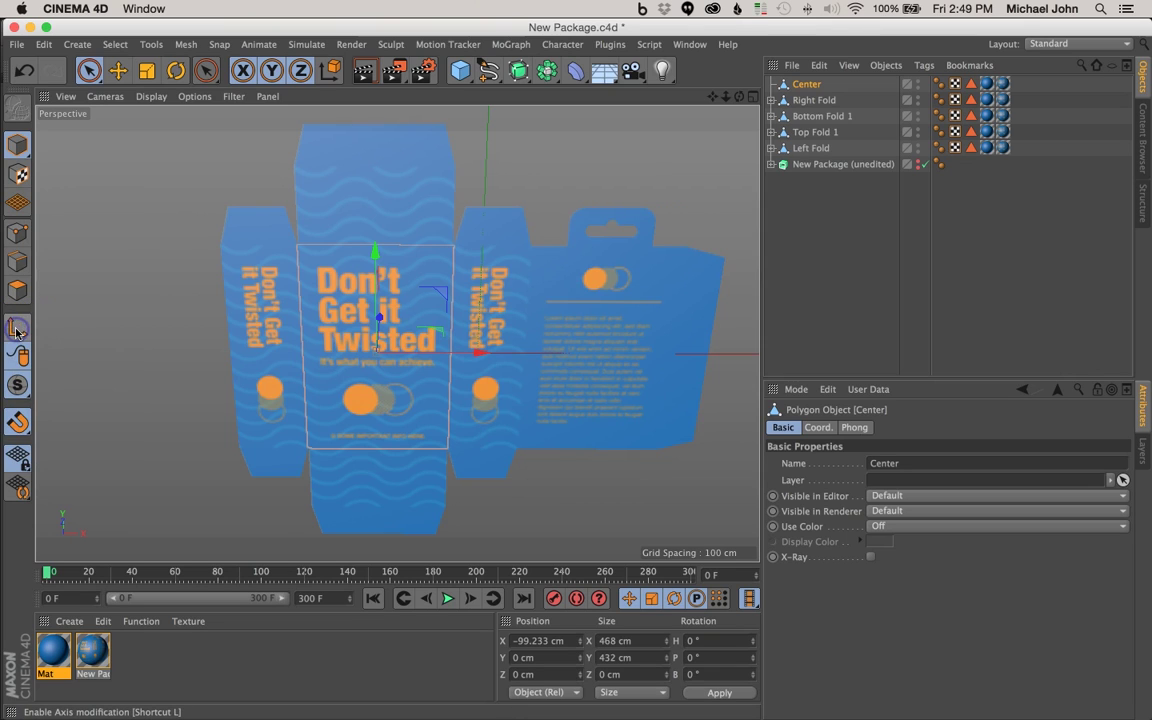
left_click(20, 424)
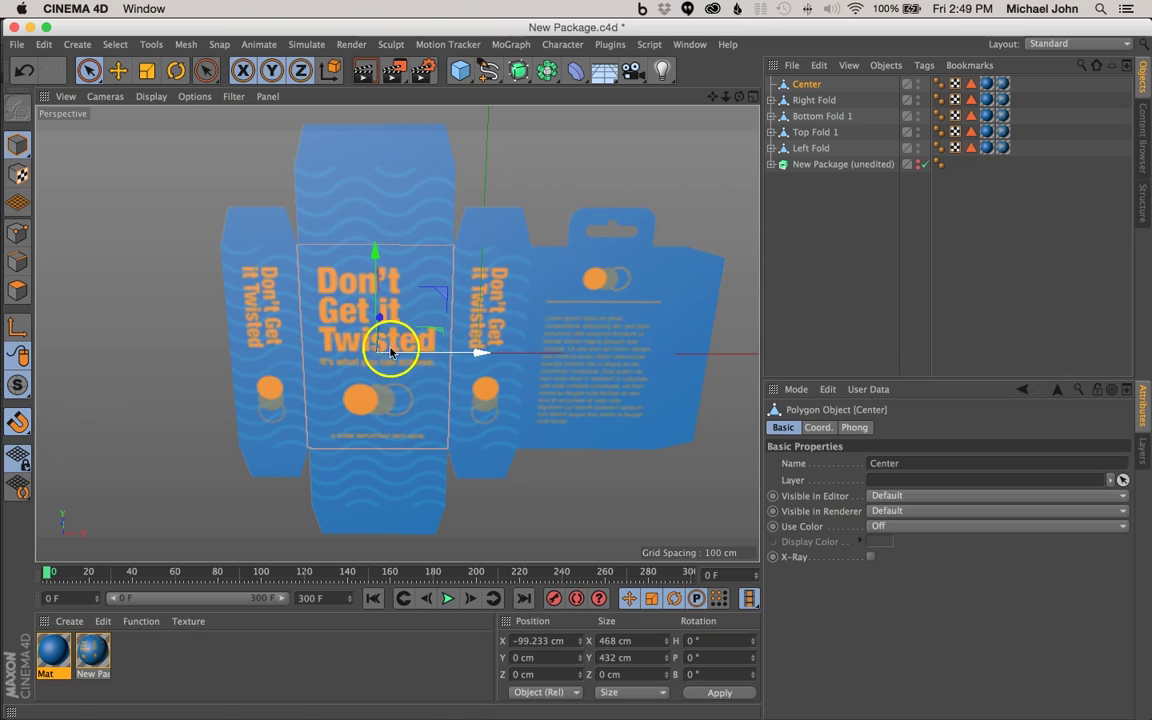
left_click_drag(391, 347, 416, 371, "alt")
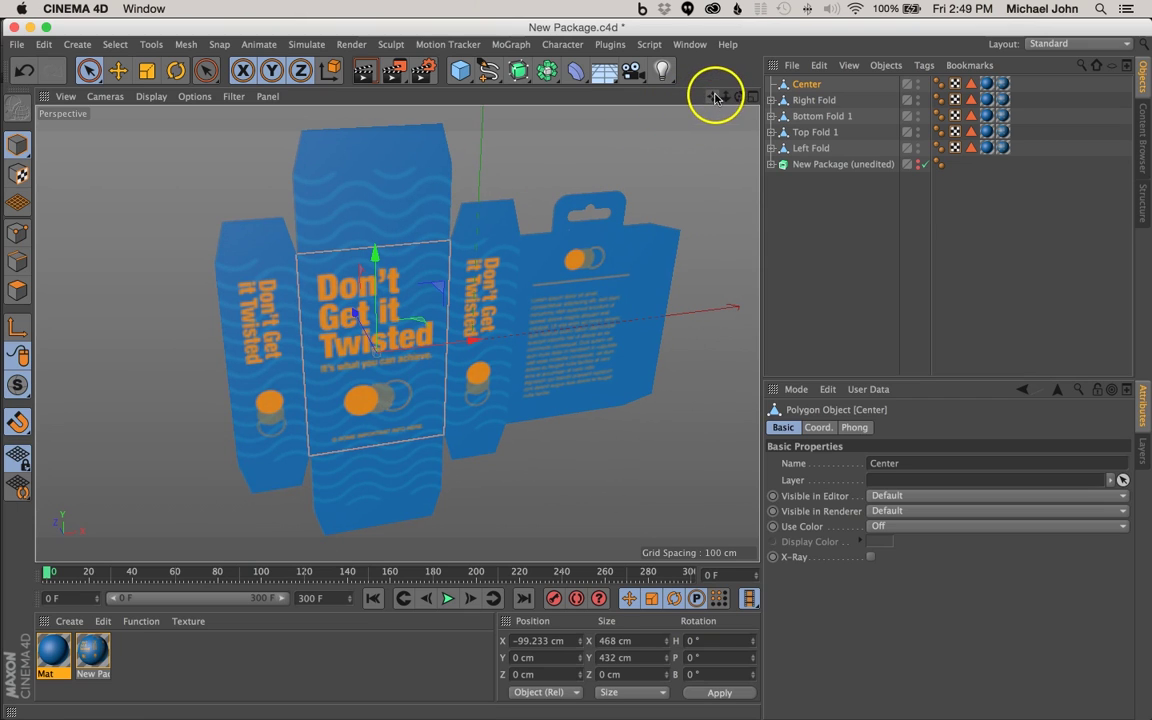
left_click_drag(715, 97, 577, 372)
left_click_drag(726, 97, 358, 322)
left_click(538, 273)
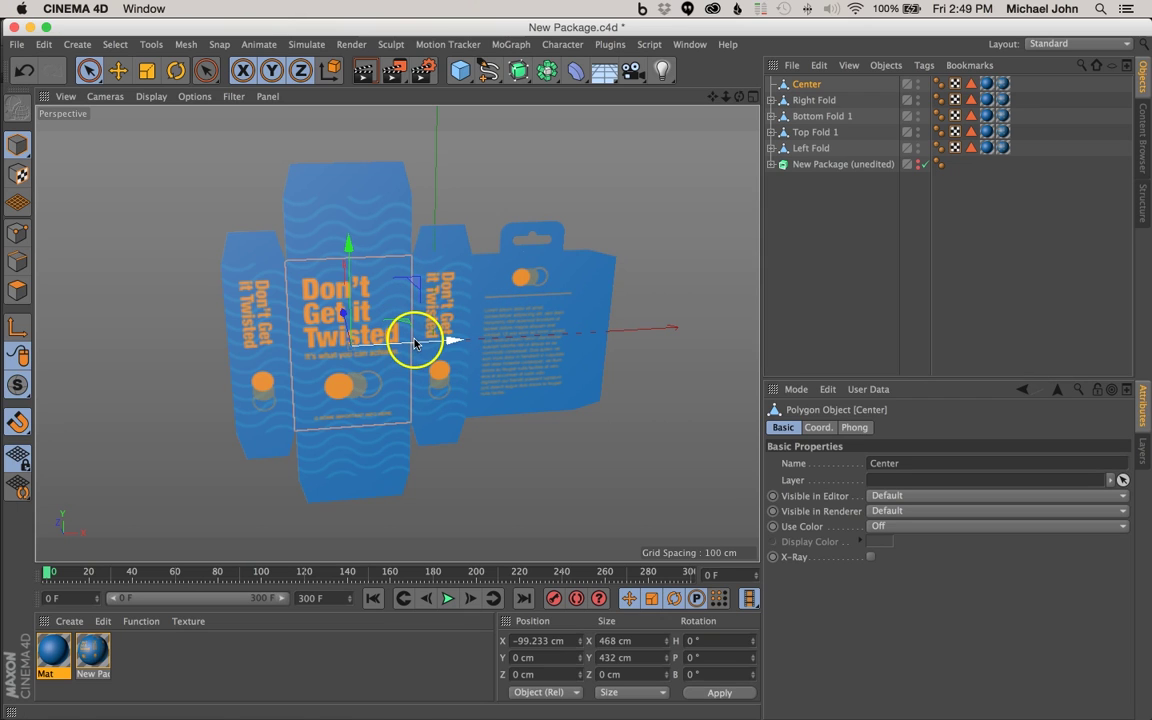
mouse_move(415, 343)
left_mouse_down("alt")
mouse_move(419, 327)
mouse_move(226, 339)
mouse_move(586, 319)
mouse_move(362, 333)
mouse_move(476, 352)
mouse_move(407, 355)
left_mouse_up("alt")
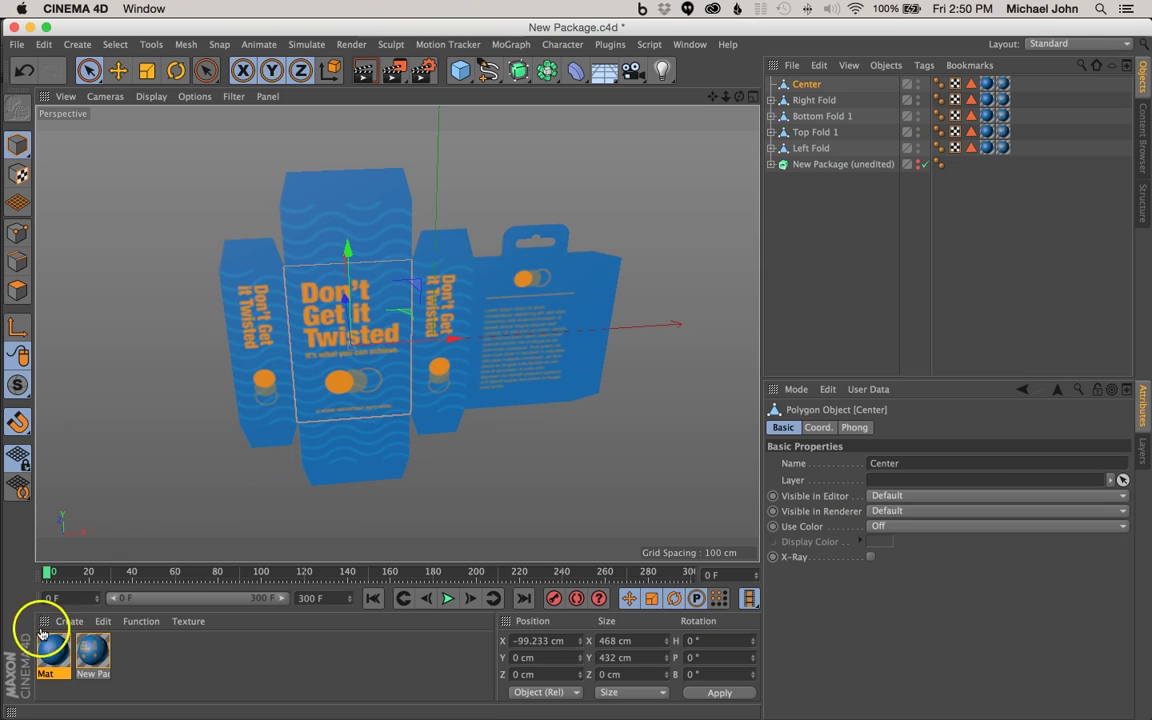
key("super+shift+2")
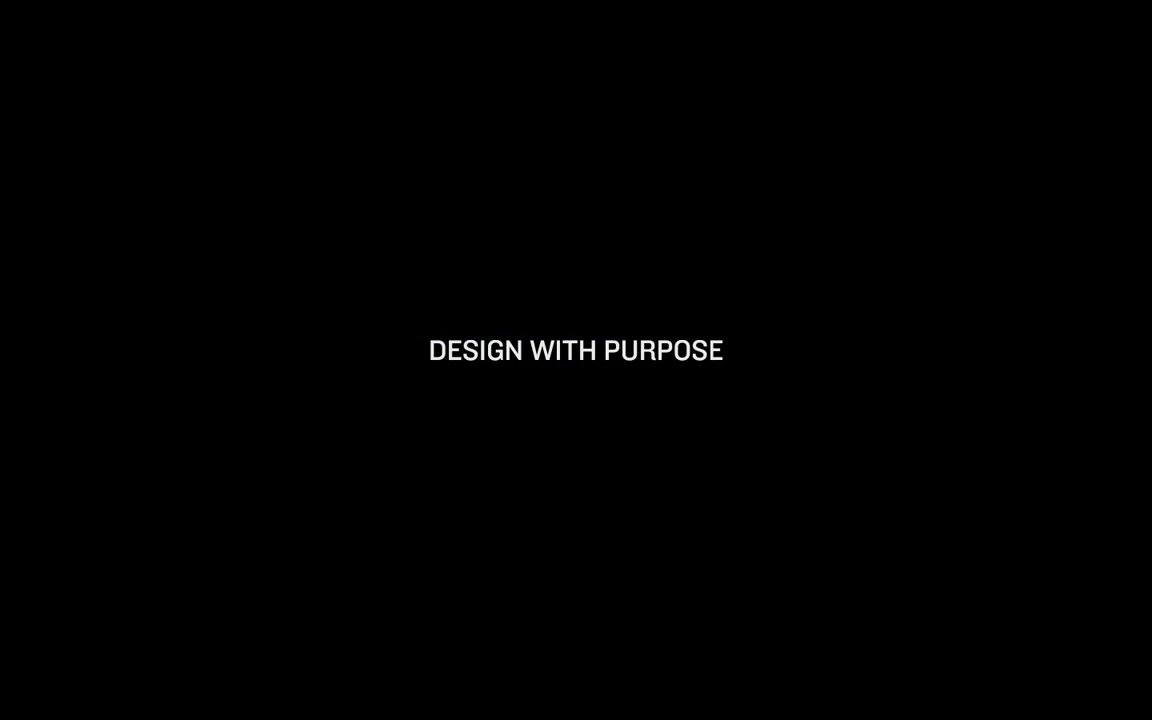